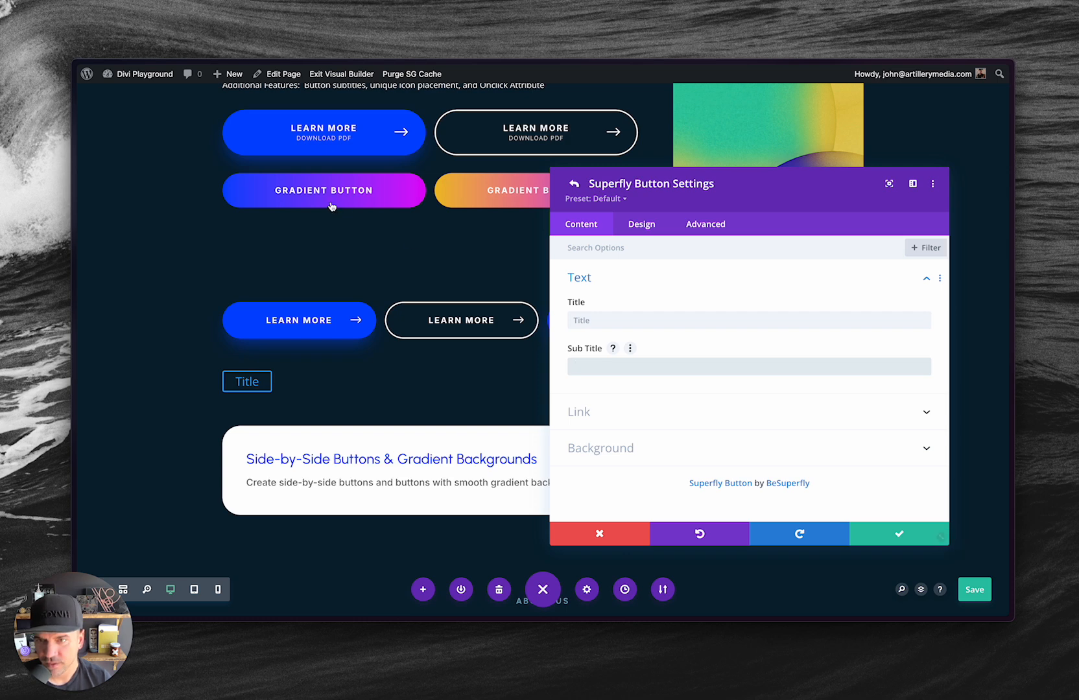
# Save the page and set the button's padding to 12px top and bottom and 30px left and right.
pyautogui.hotkey('ctrl', 's')
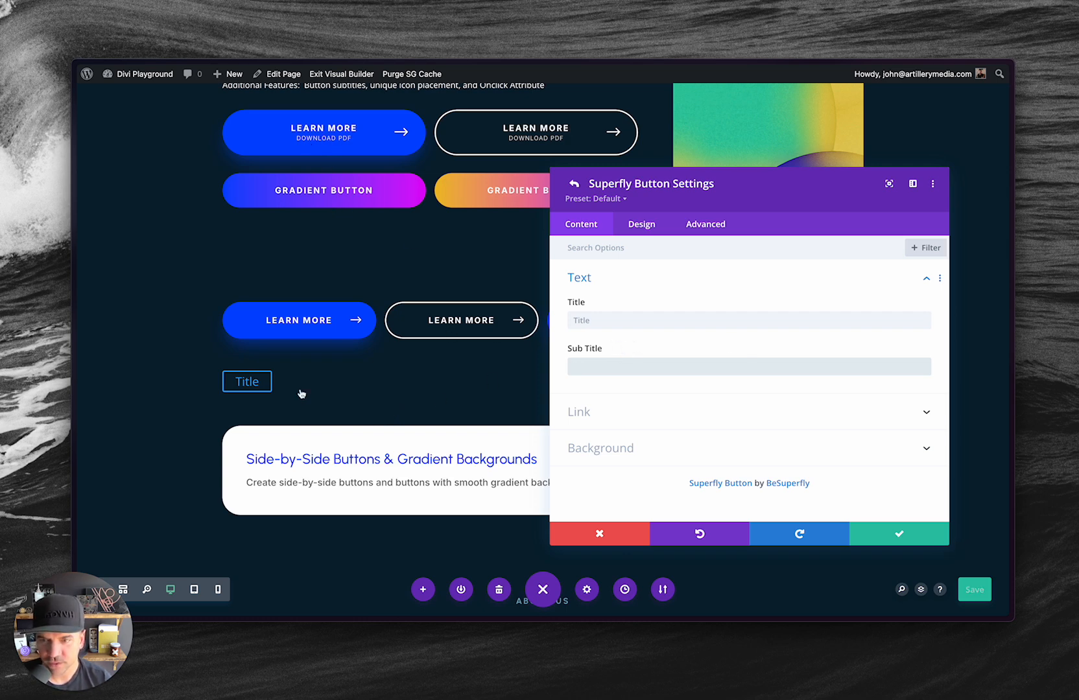
pyautogui.click(657, 227)
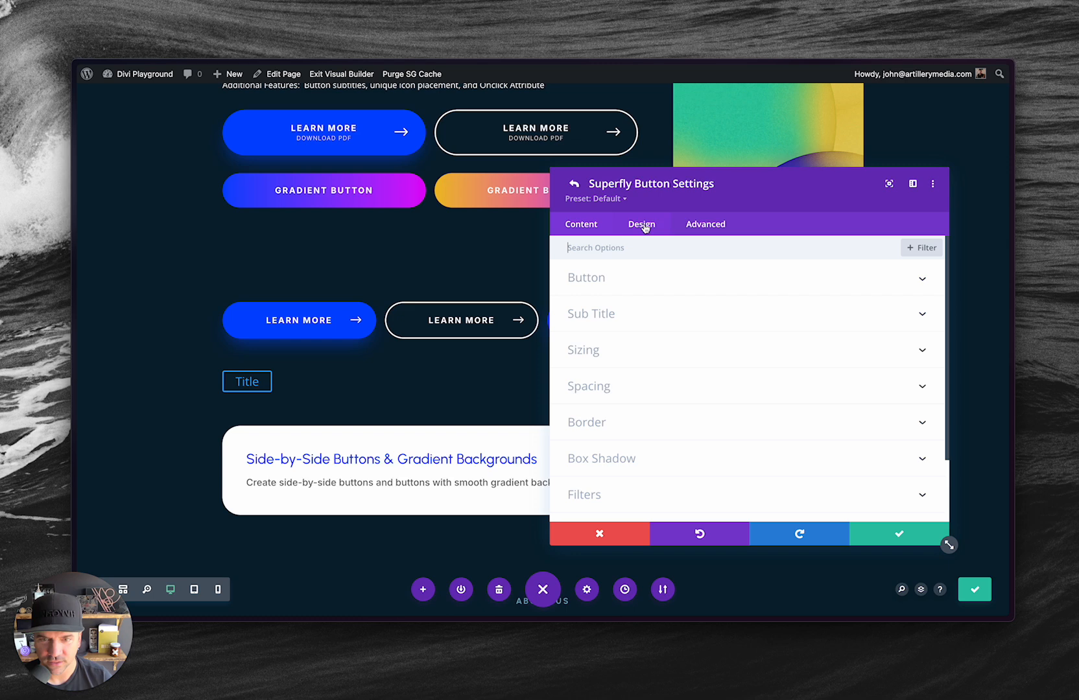
pyautogui.click(602, 371)
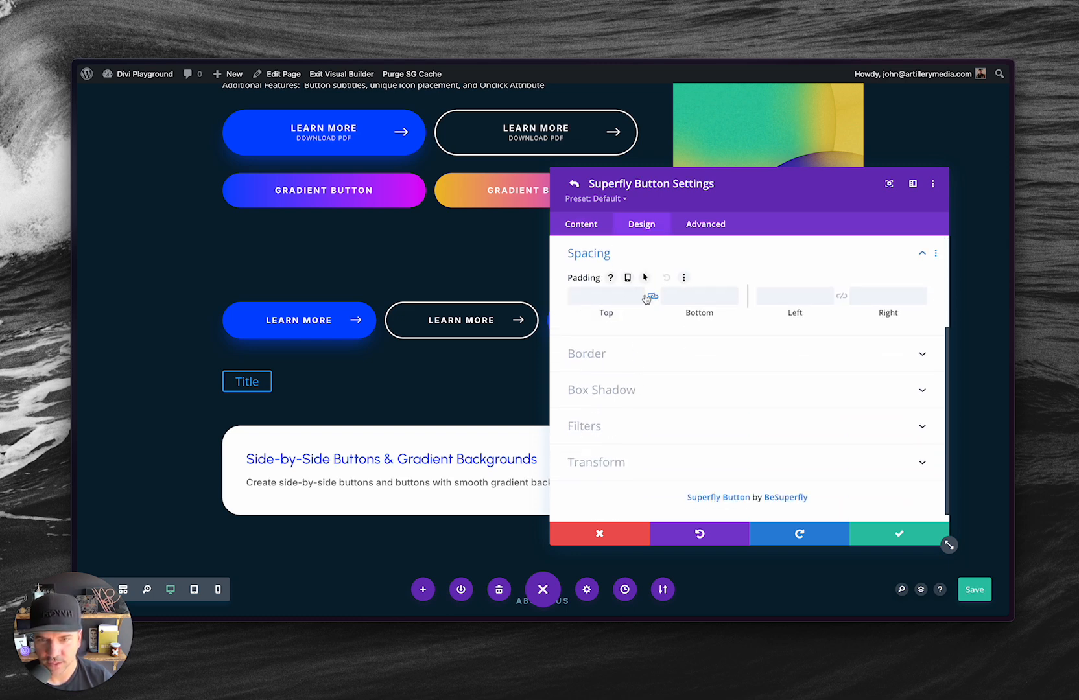
pyautogui.click(599, 297)
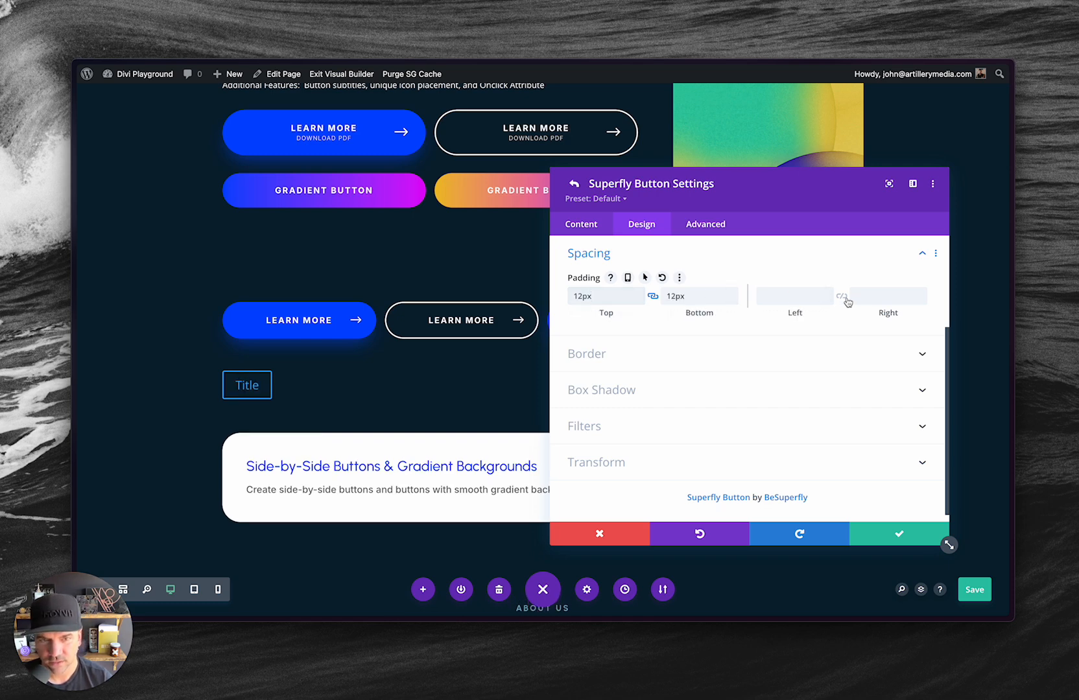
pyautogui.click(803, 296)
pyautogui.write('24px')
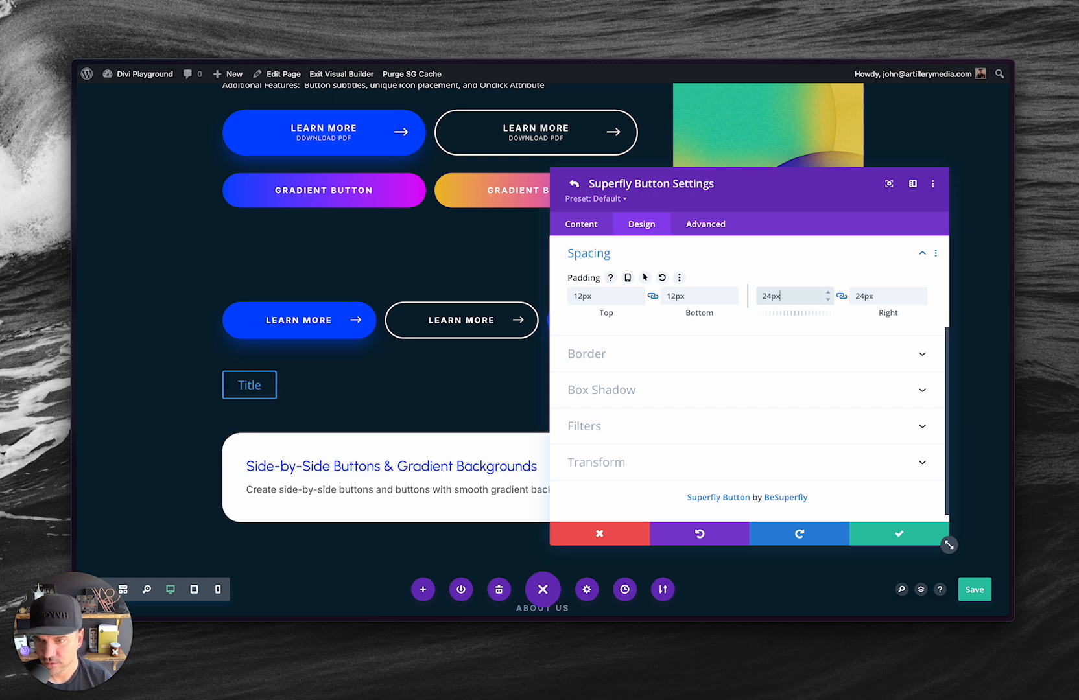
pyautogui.doubleClick(802, 297)
pyautogui.write('30')
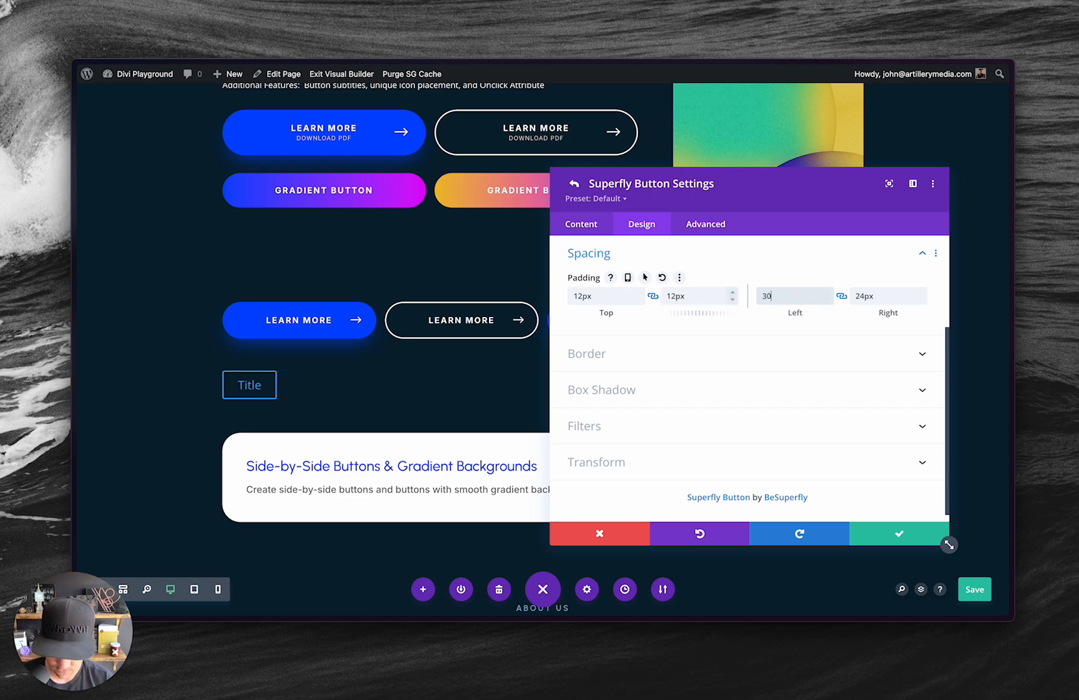
pyautogui.write('px')
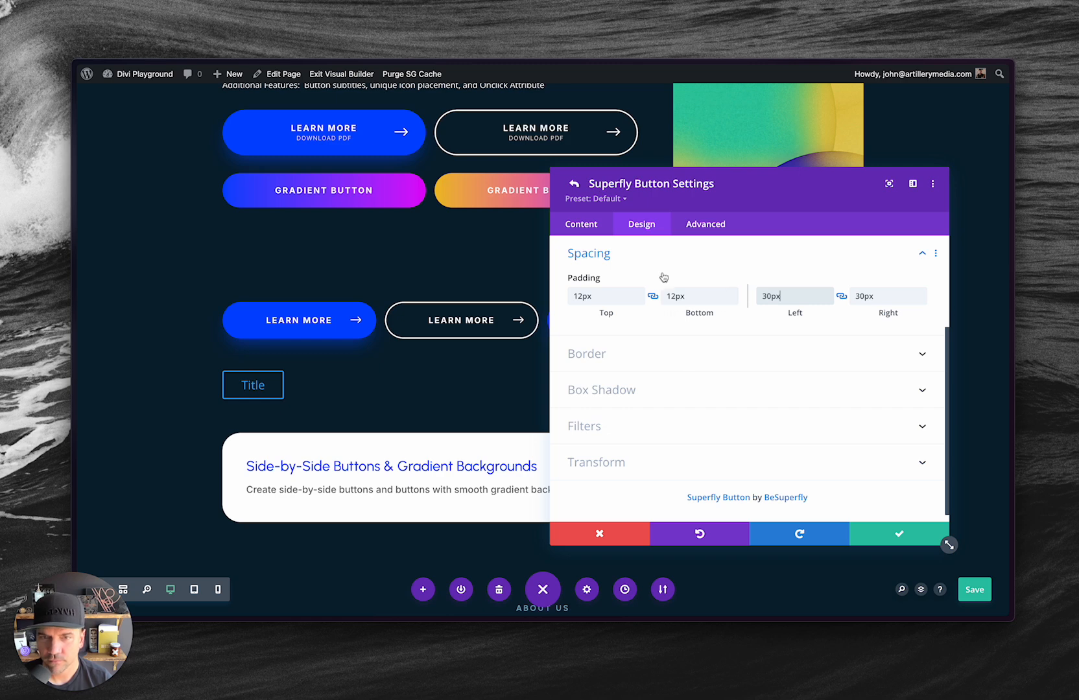
# Round all four corners of the button's border to 12px.
pyautogui.click(607, 254)
pyautogui.click(598, 336)
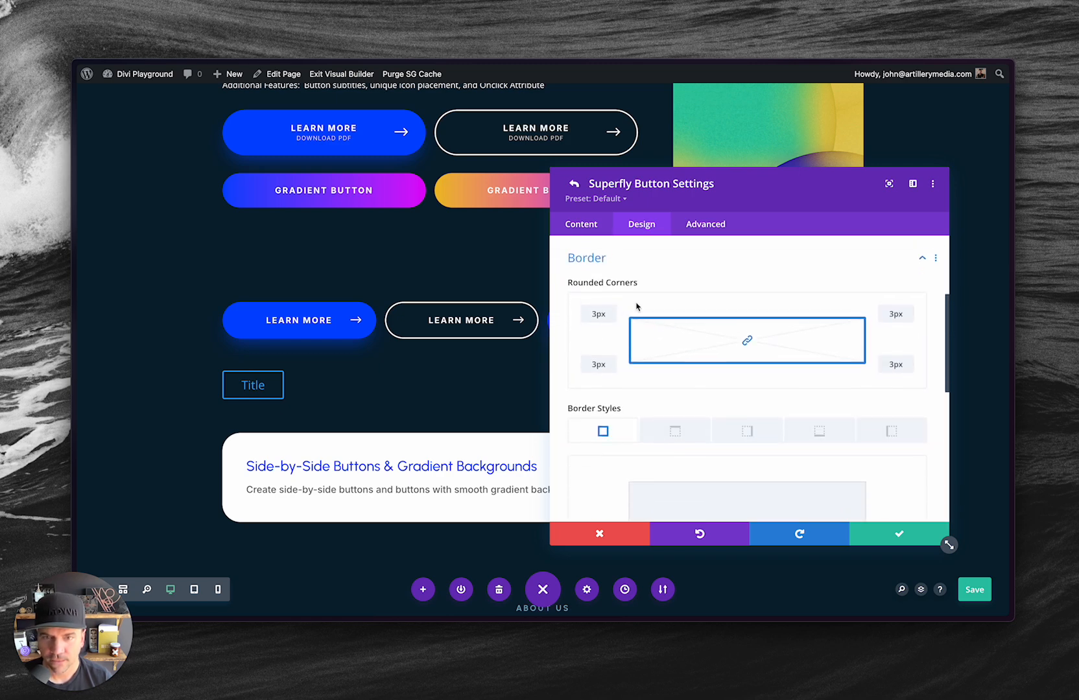
pyautogui.click(594, 311)
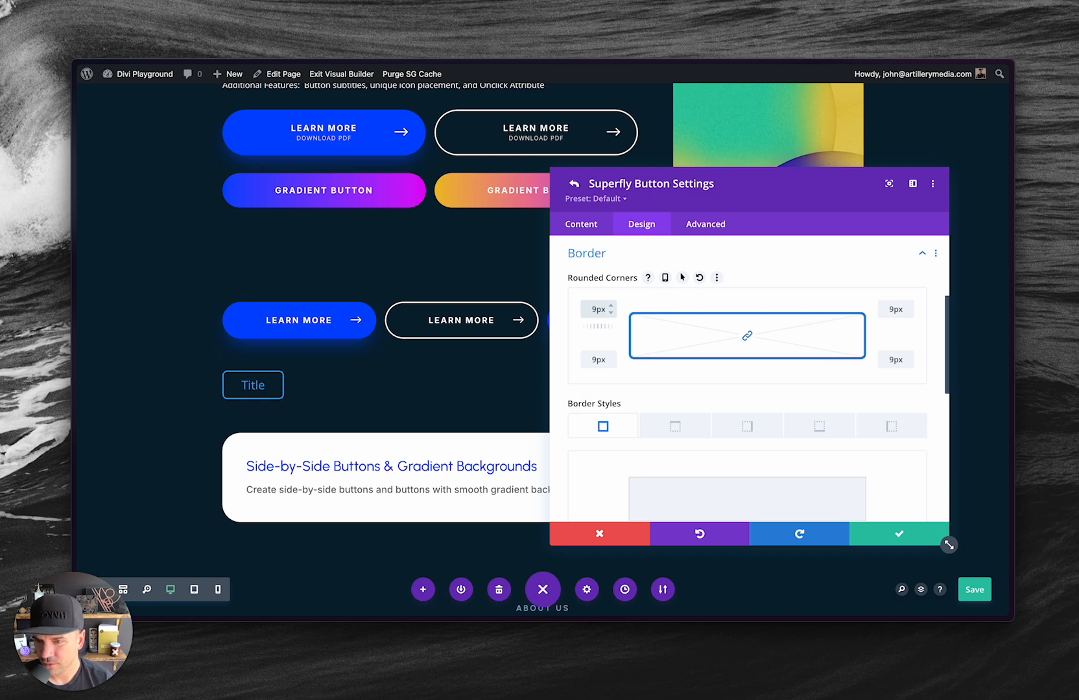
pyautogui.press('Up')
pyautogui.press('Up')
pyautogui.press('Up')
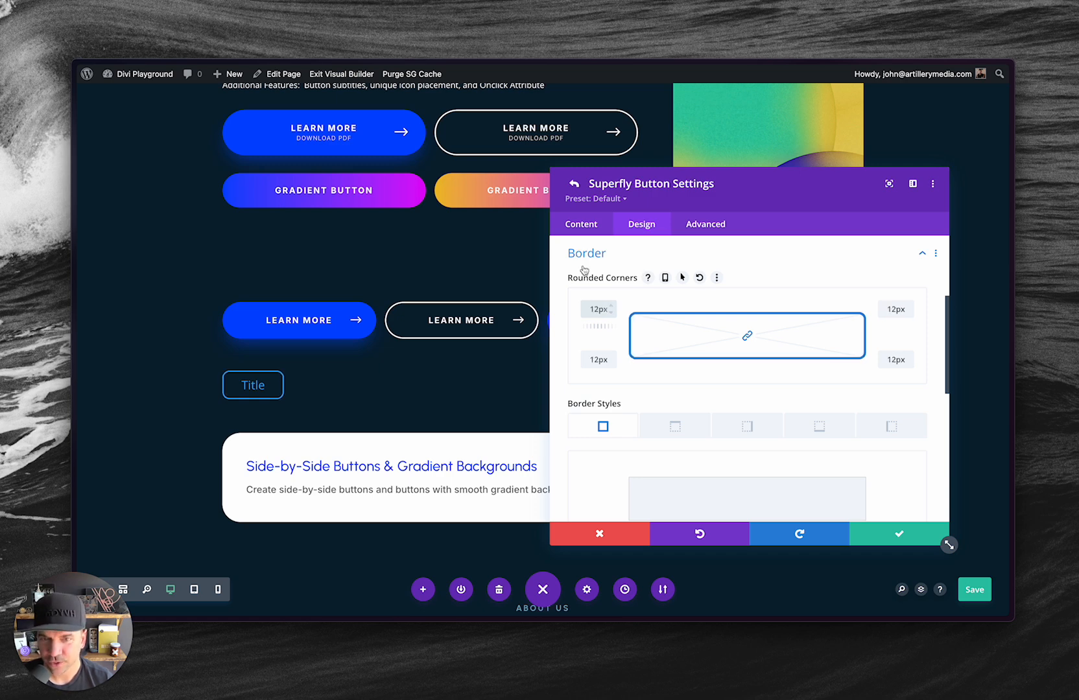
# Set the button's title text to "Button Title".
pyautogui.click(595, 227)
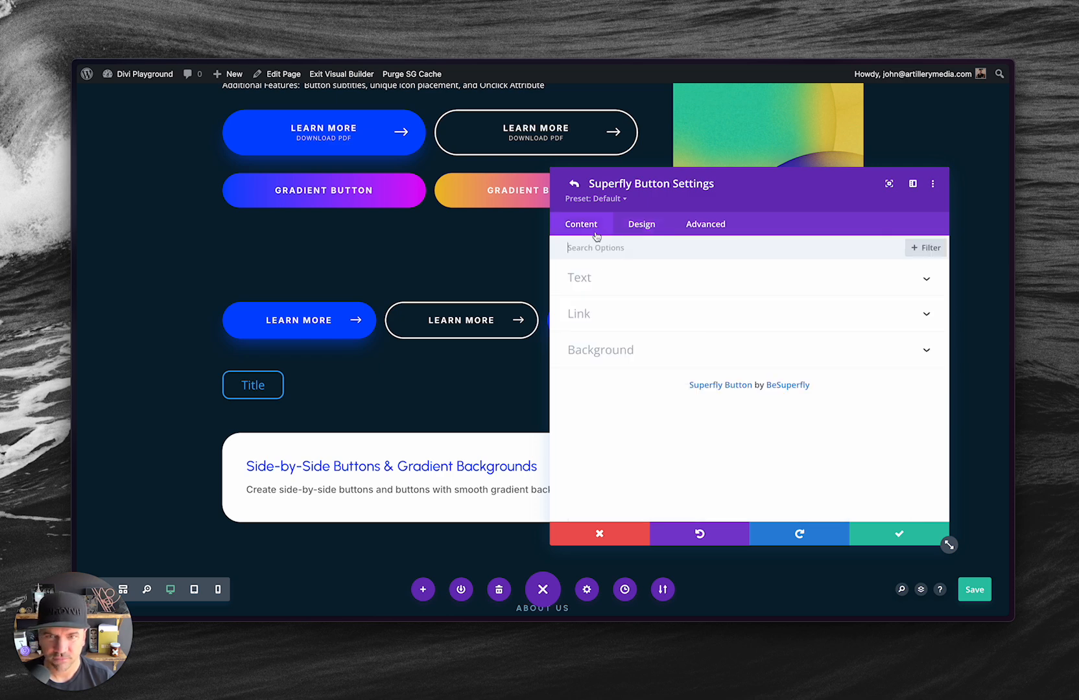
pyautogui.click(613, 279)
pyautogui.click(588, 321)
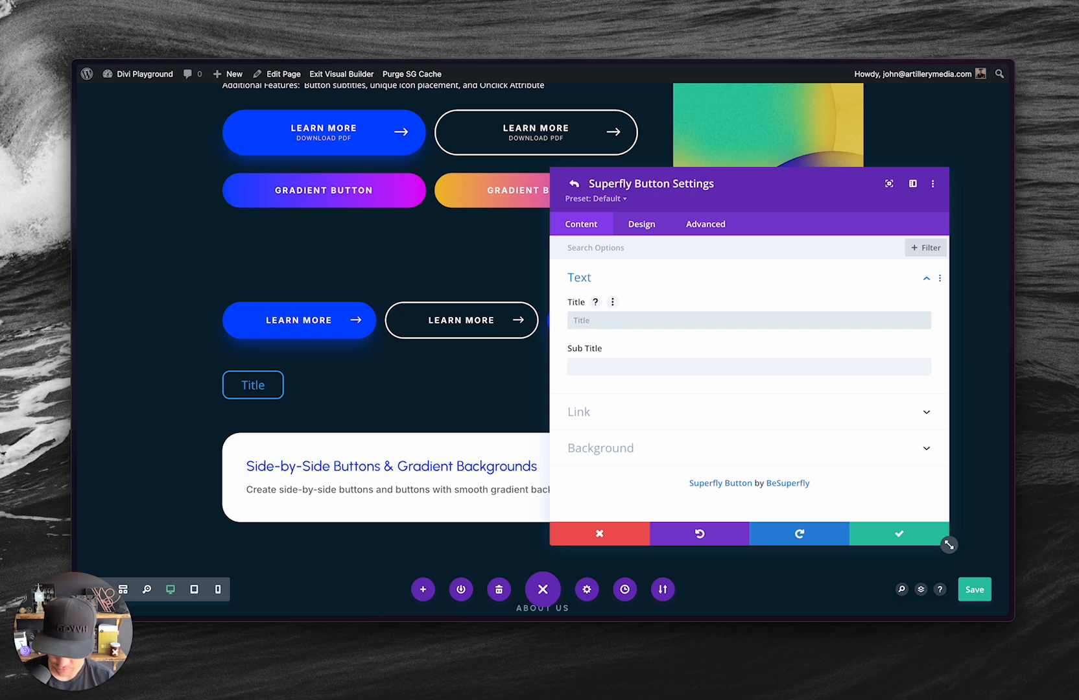
pyautogui.write('Button Title')
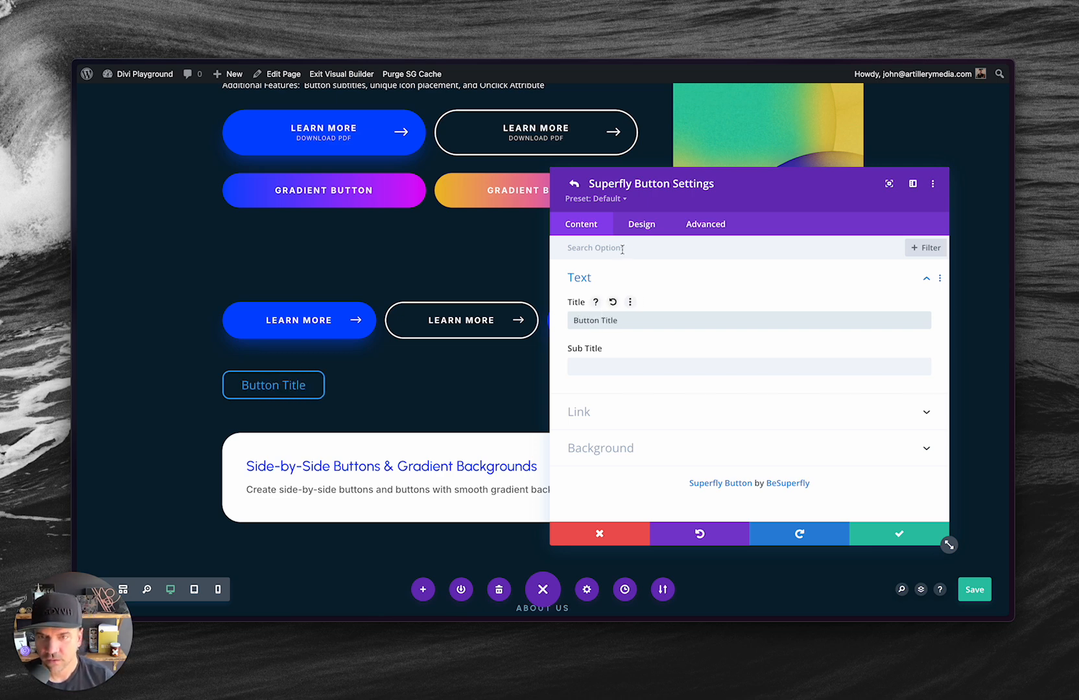
# Set all four rounded corners of the button's border to 8px.
pyautogui.click(634, 233)
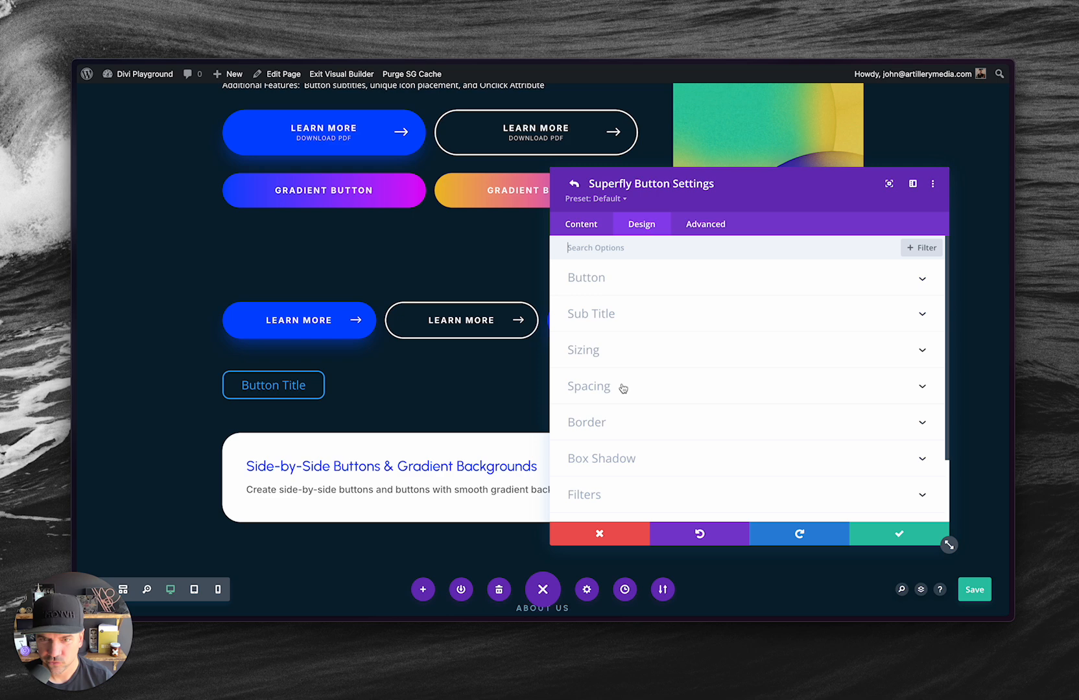
pyautogui.click(594, 421)
pyautogui.click(611, 313)
pyautogui.click(611, 312)
pyautogui.click(611, 312)
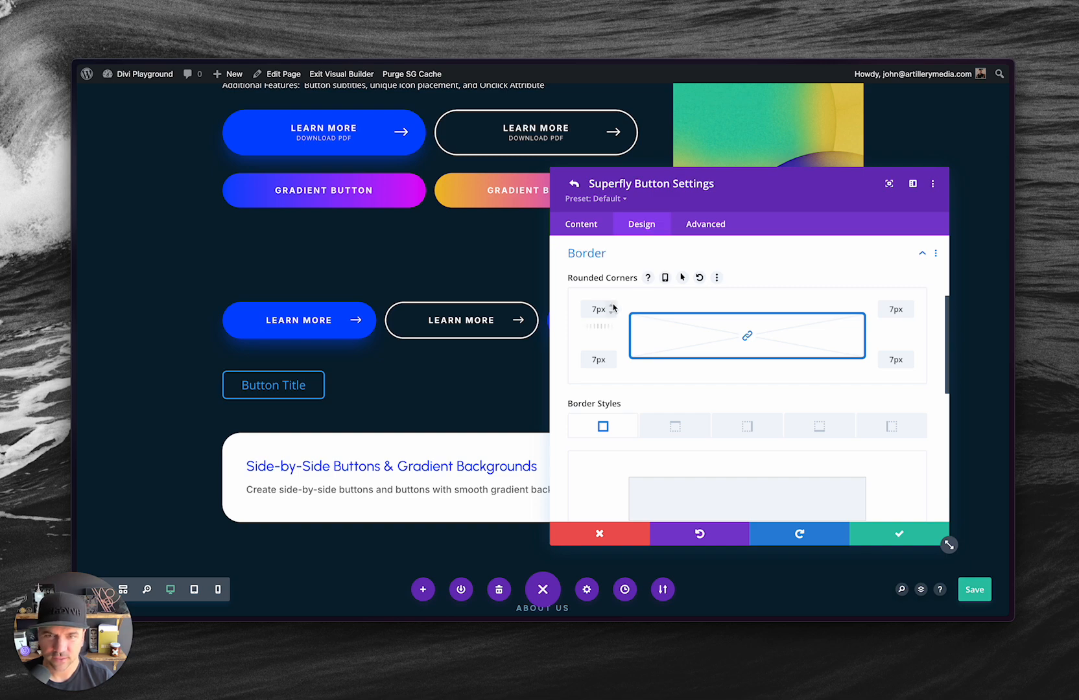
pyautogui.moveTo(741, 192); pyautogui.dragTo(686, 201)
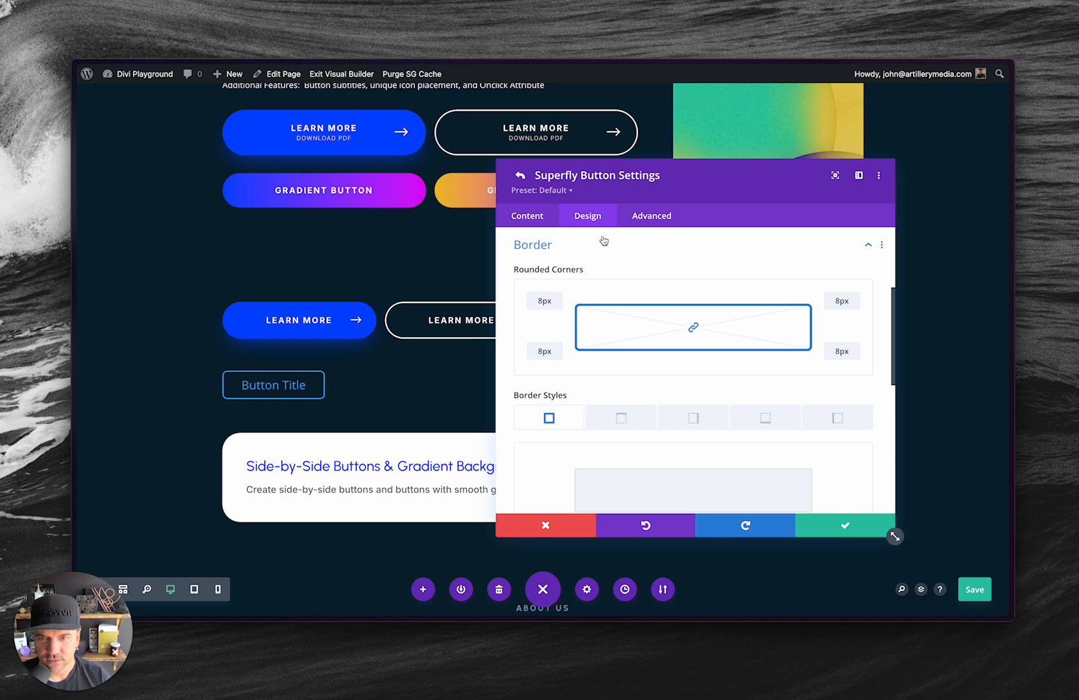
# Return to the parent module settings and duplicate the Button Title item five times to make six buttons.
pyautogui.click(528, 217)
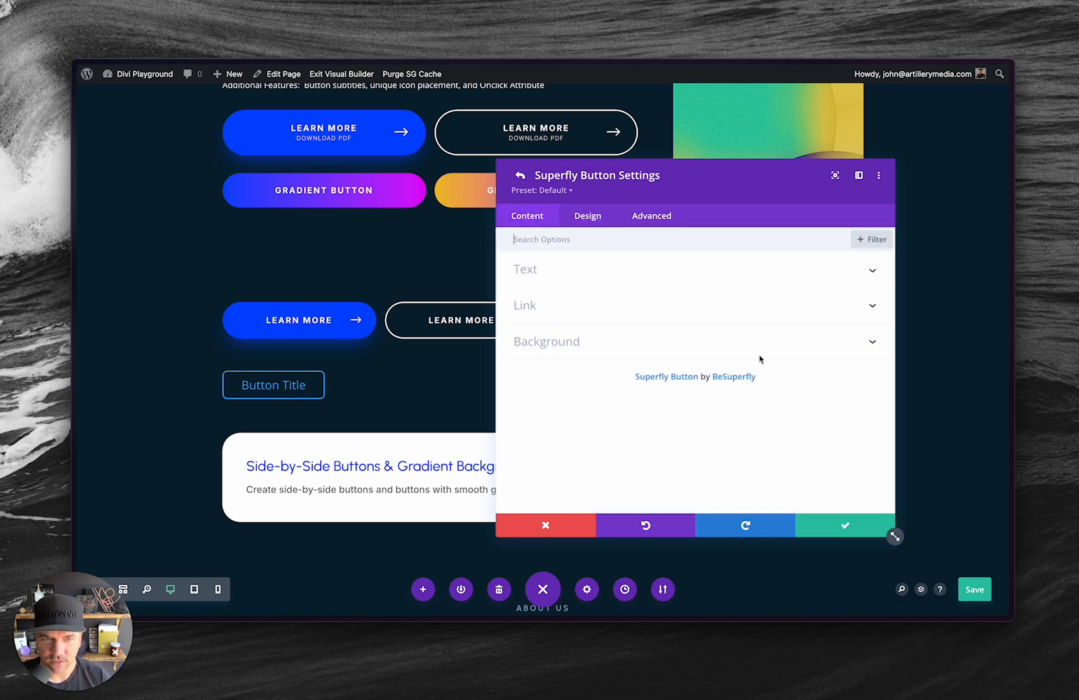
pyautogui.click(518, 175)
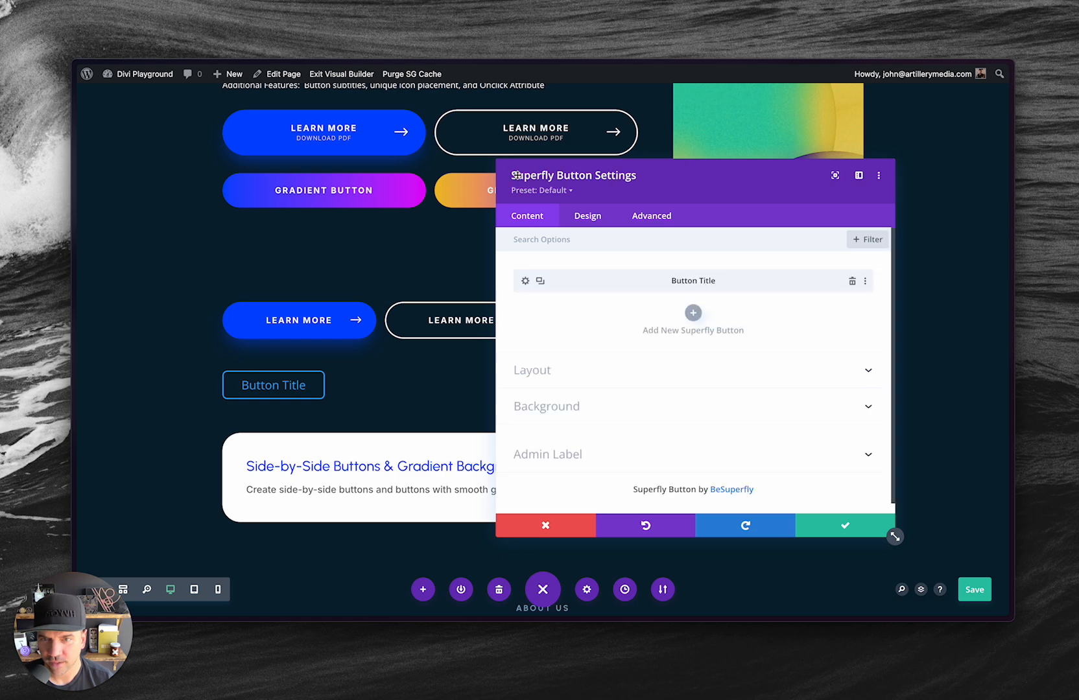
pyautogui.click(541, 283)
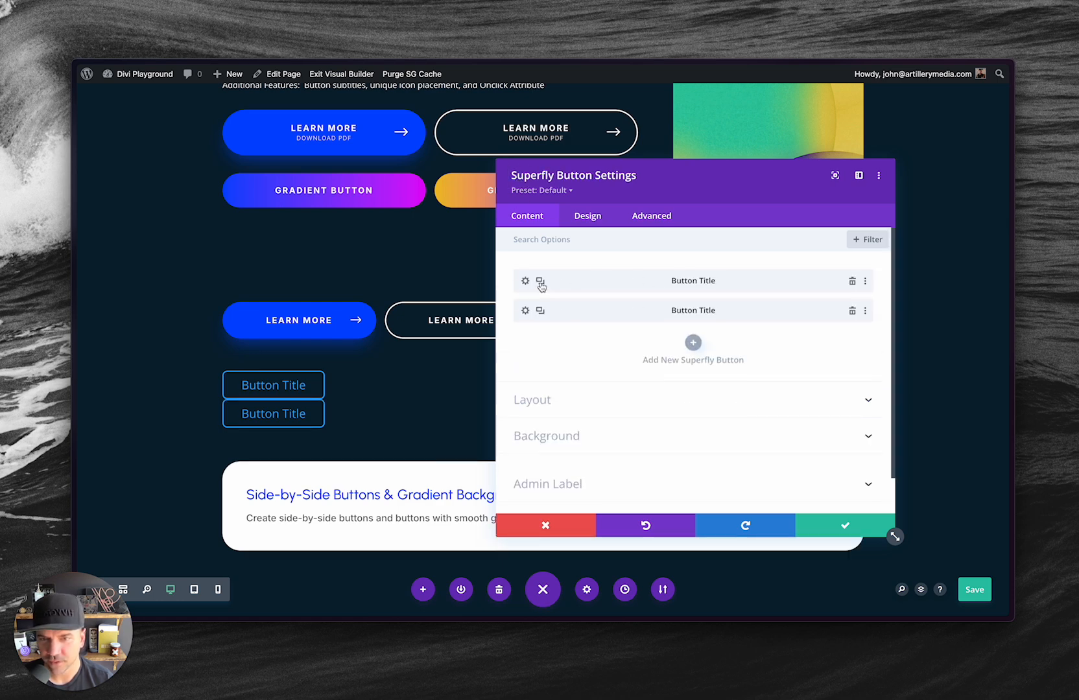
pyautogui.click(541, 283)
pyautogui.click(541, 283)
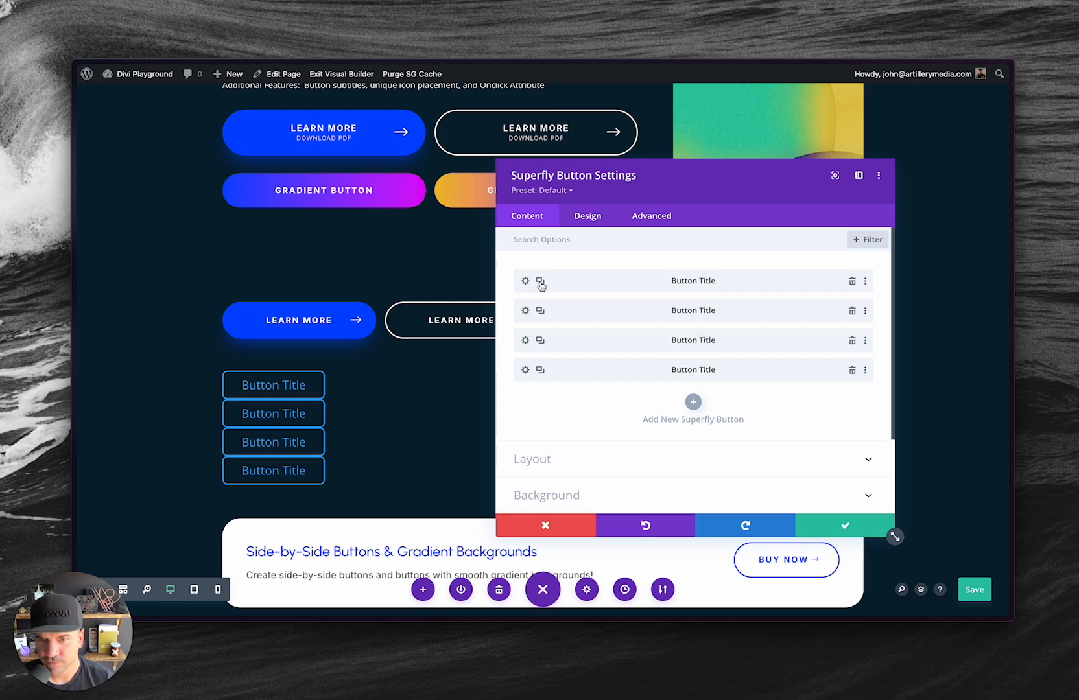
pyautogui.click(541, 283)
pyautogui.click(541, 283)
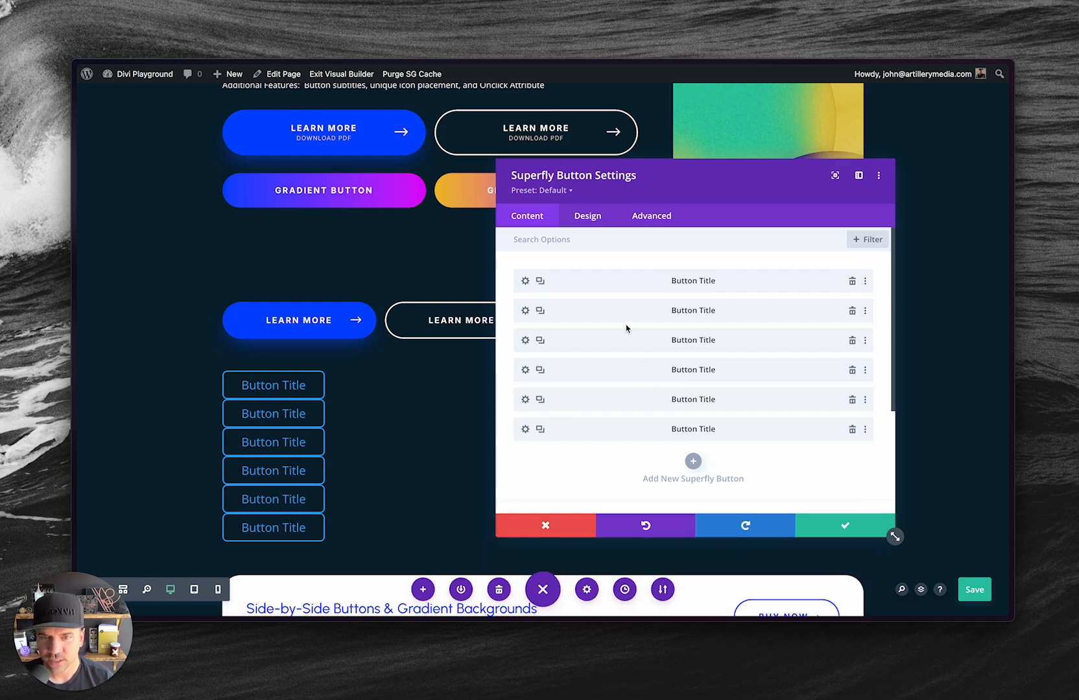
# Set the module's desktop layout to 6 columns and move the settings window aside.
pyautogui.scroll(-3, 626, 328)
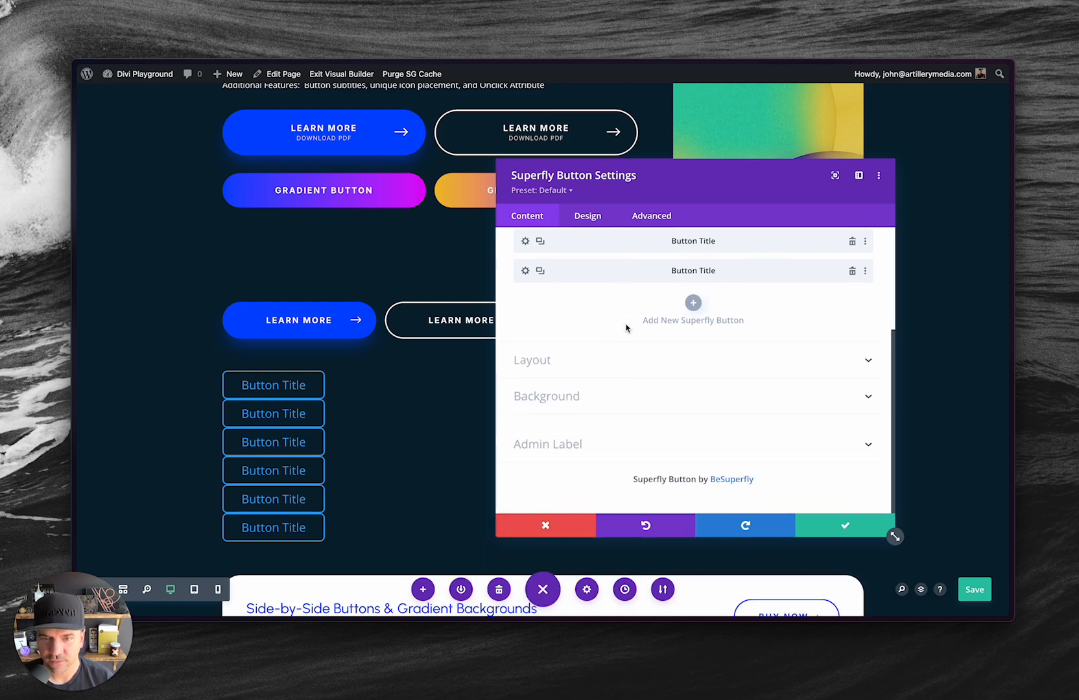
pyautogui.click(547, 362)
pyautogui.click(552, 355)
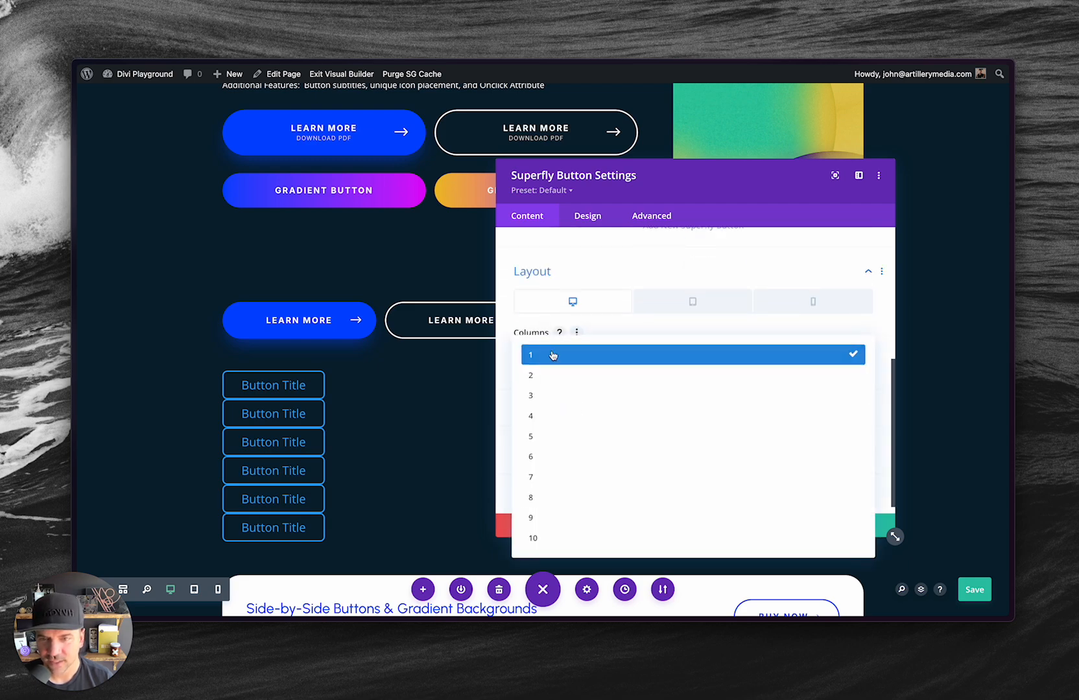
pyautogui.click(549, 457)
pyautogui.moveTo(692, 181); pyautogui.dragTo(555, 178)
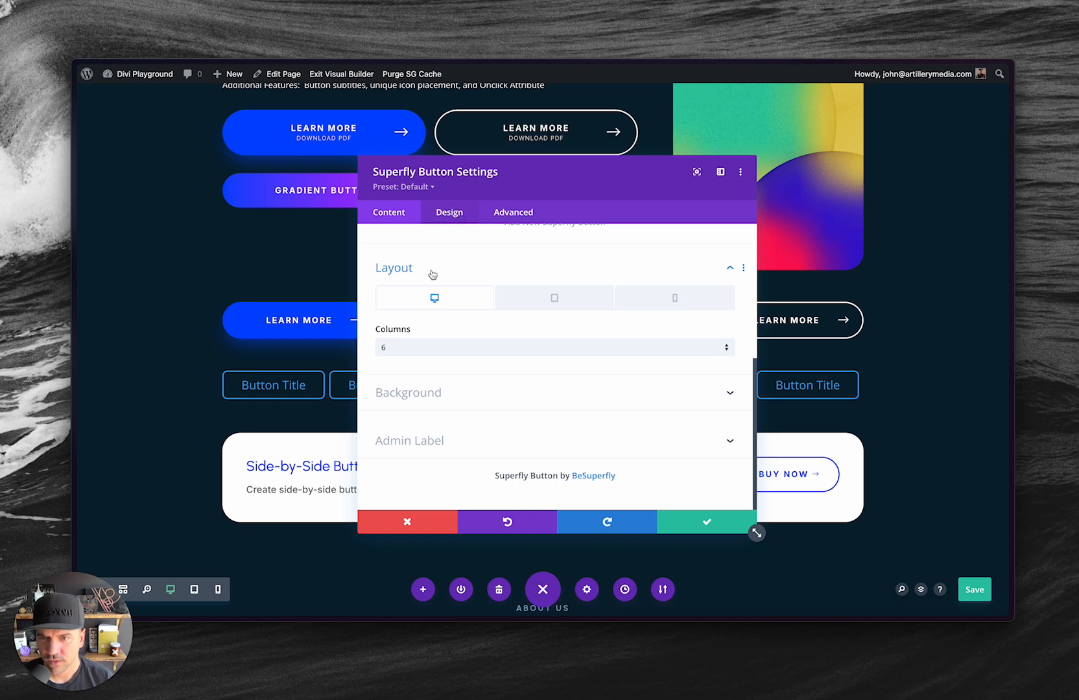
# Set the column gap between the buttons to 6 and move the settings window clear of them.
pyautogui.scroll(3, 432, 274)
pyautogui.click(451, 214)
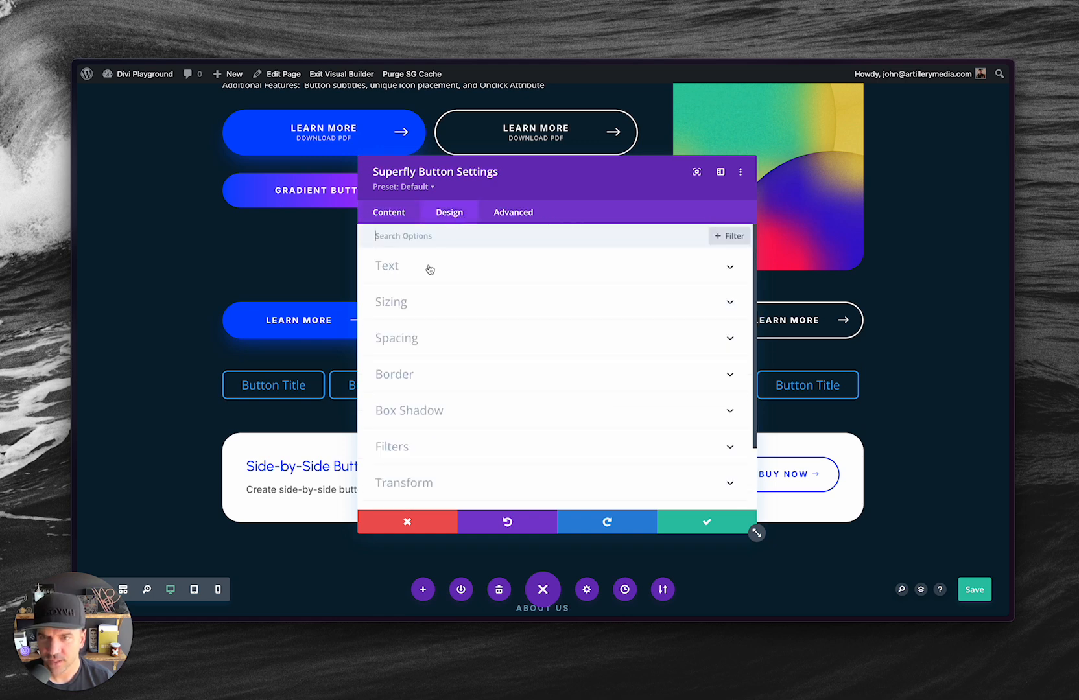
pyautogui.click(425, 339)
pyautogui.moveTo(380, 286); pyautogui.dragTo(408, 291)
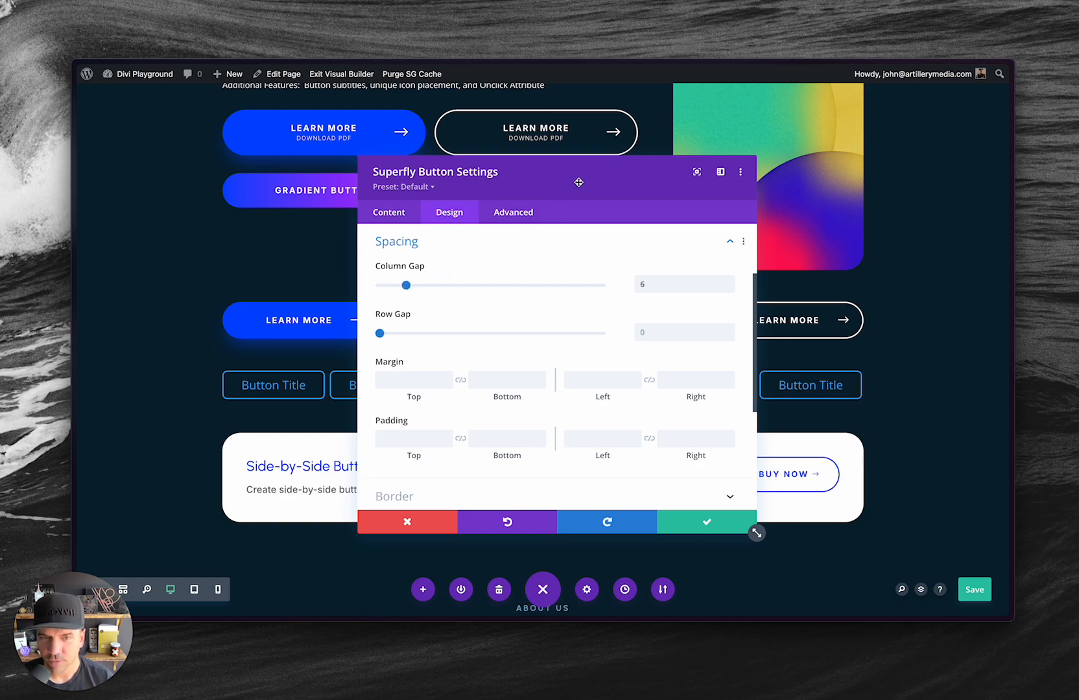
pyautogui.moveTo(575, 182); pyautogui.dragTo(678, 182)
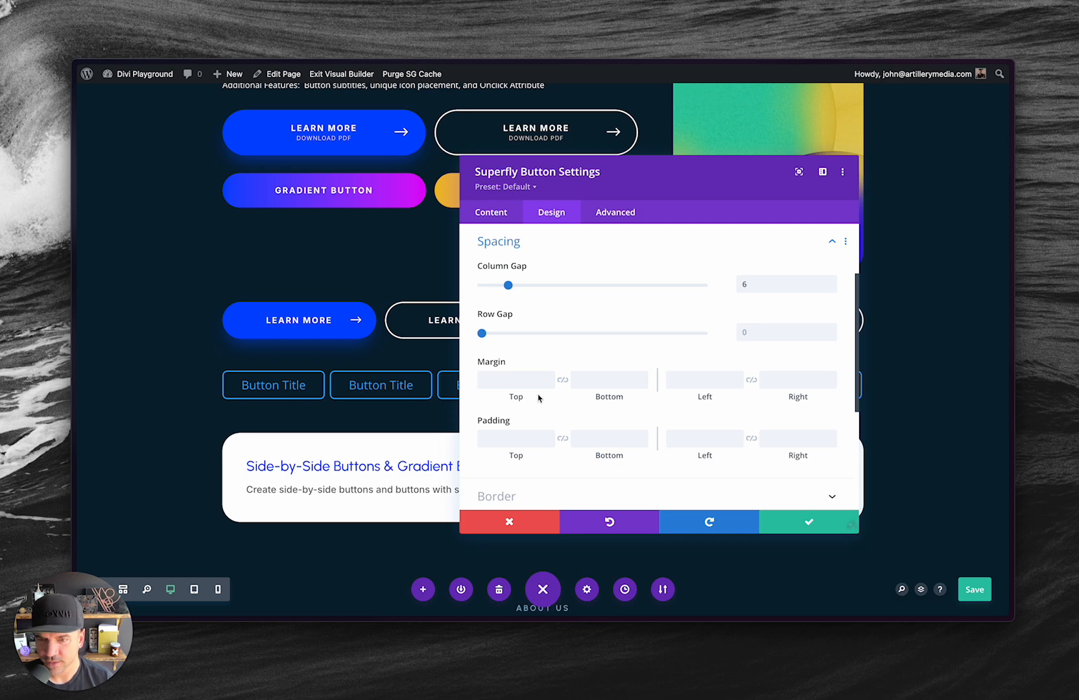
# Set the module's tablet layout to 3 columns and check the column settings for phone and desktop.
pyautogui.click(510, 244)
pyautogui.click(491, 213)
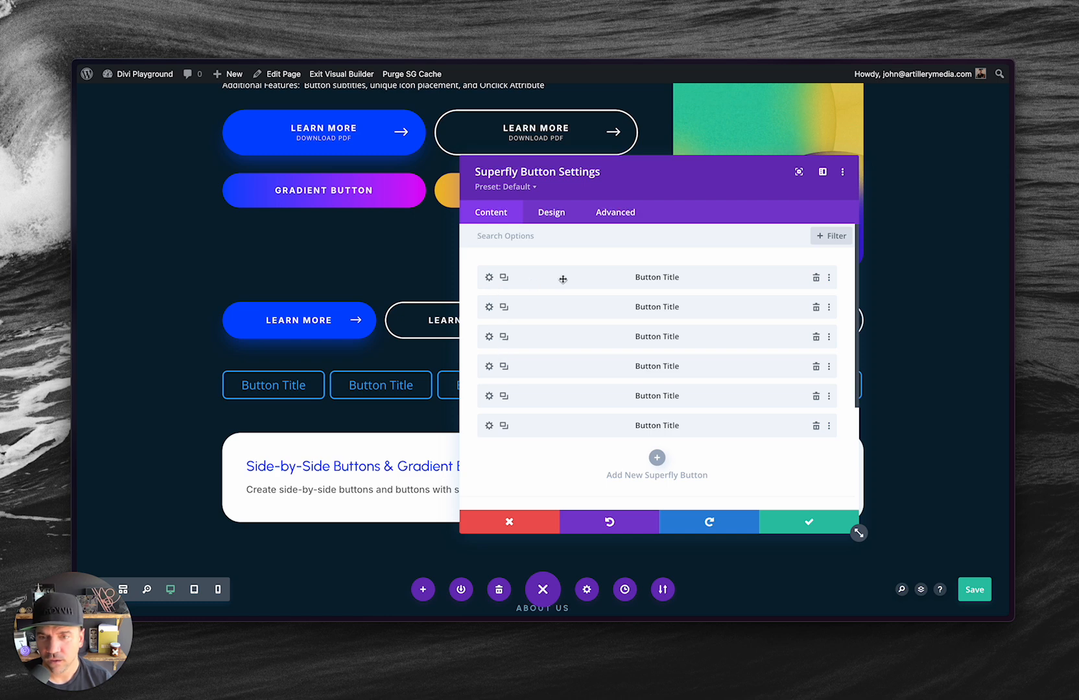
pyautogui.scroll(-5, 563, 279)
pyautogui.click(503, 362)
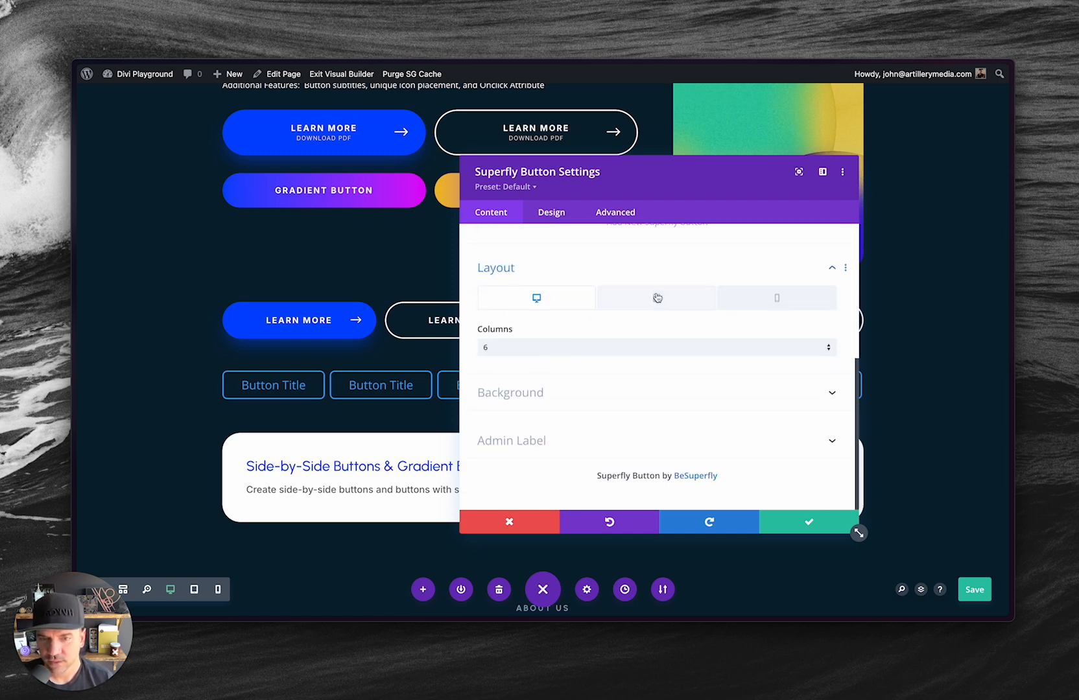
pyautogui.click(657, 298)
pyautogui.click(601, 349)
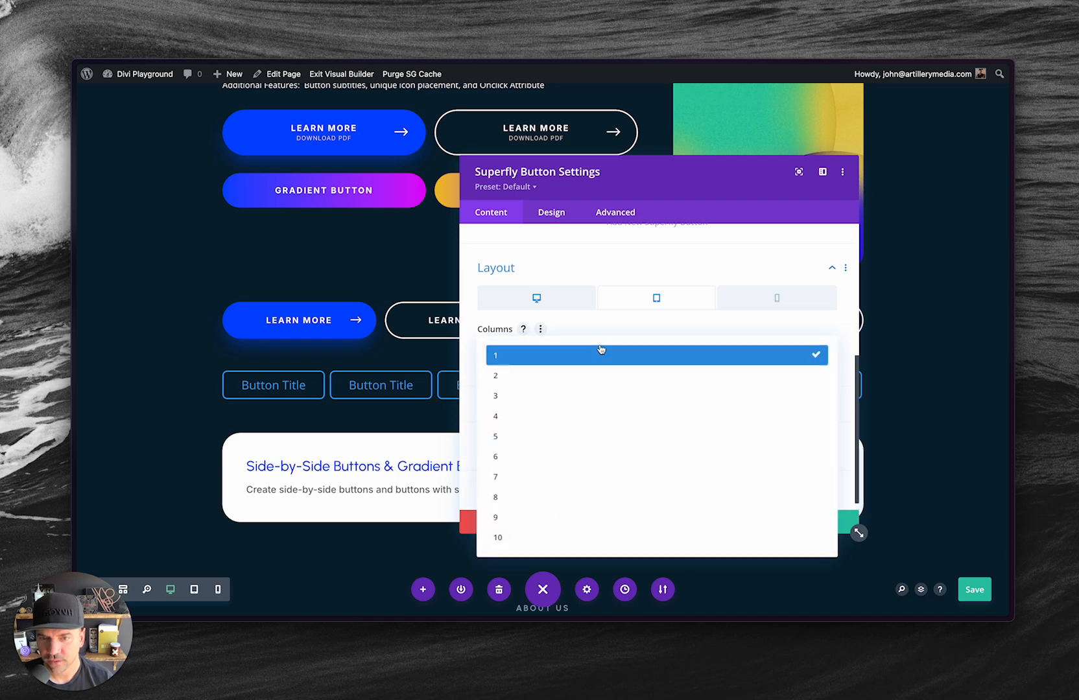
pyautogui.click(586, 397)
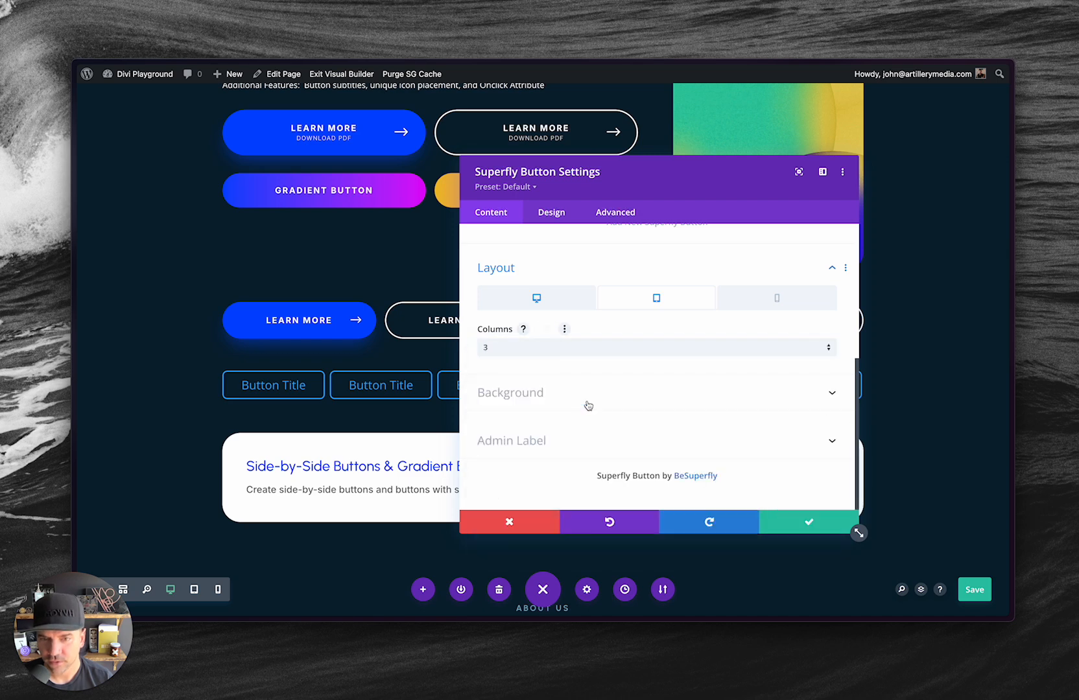
pyautogui.click(784, 304)
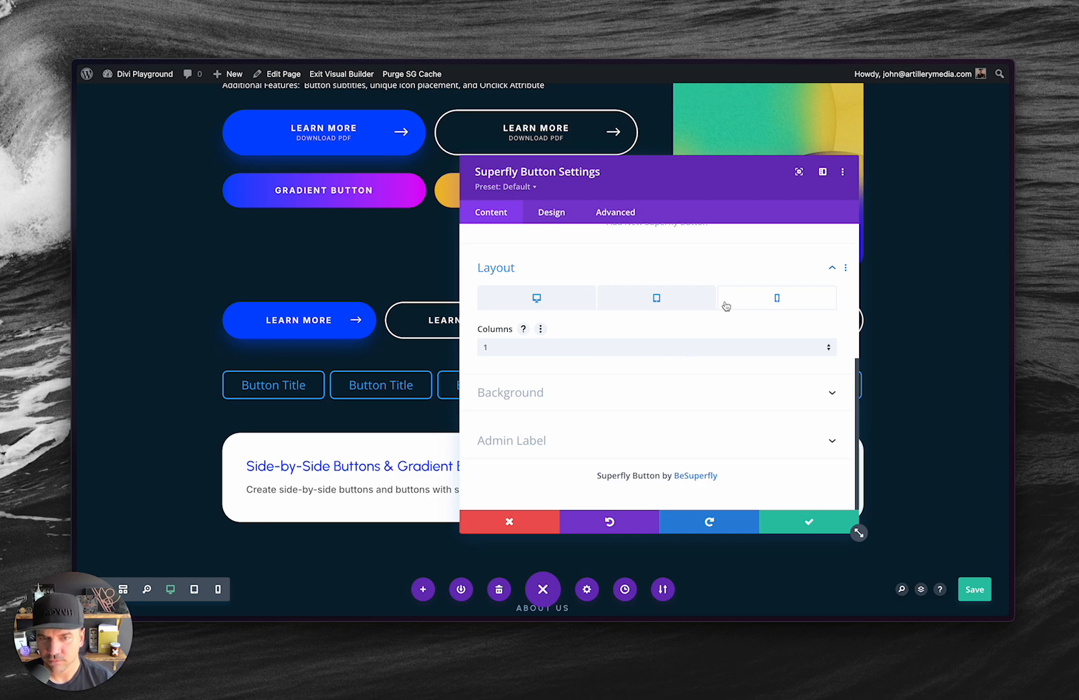
pyautogui.click(549, 299)
pyautogui.click(647, 305)
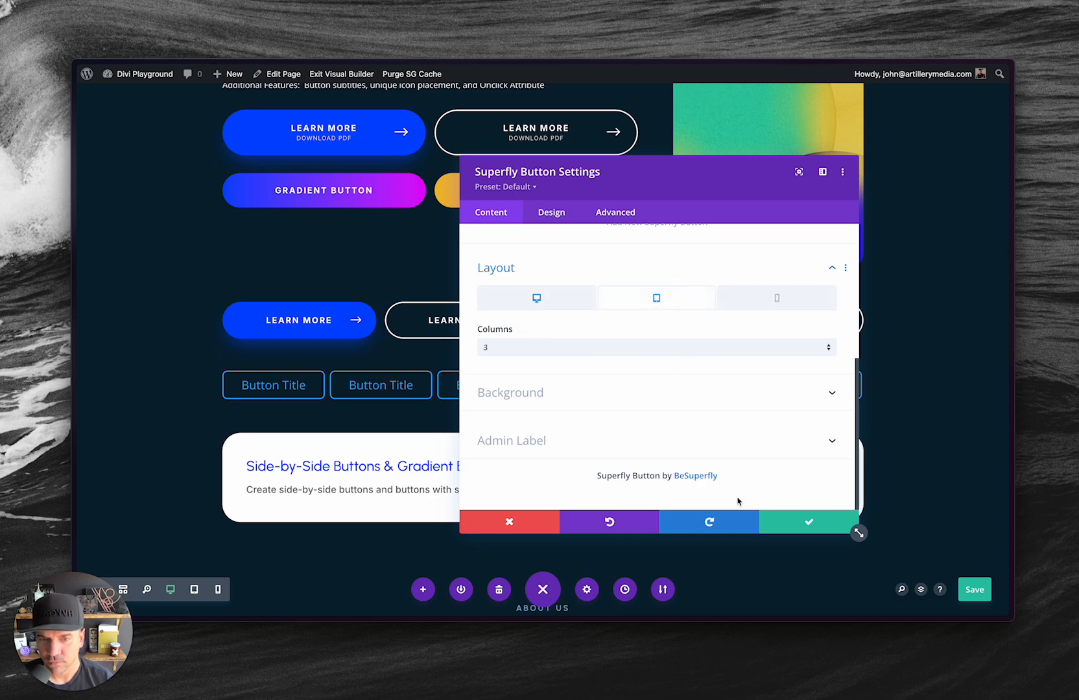
# Save the page and open the live Divi Playground page at the row of six buttons.
pyautogui.press('super+s')
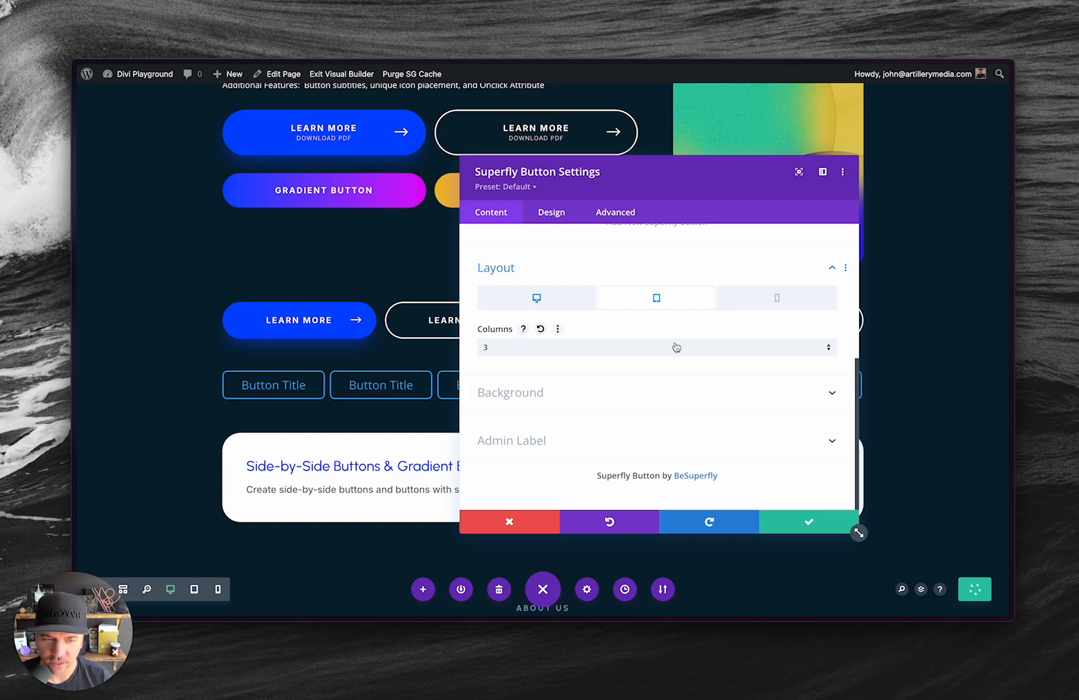
pyautogui.hotkey('alt', 'Tab')
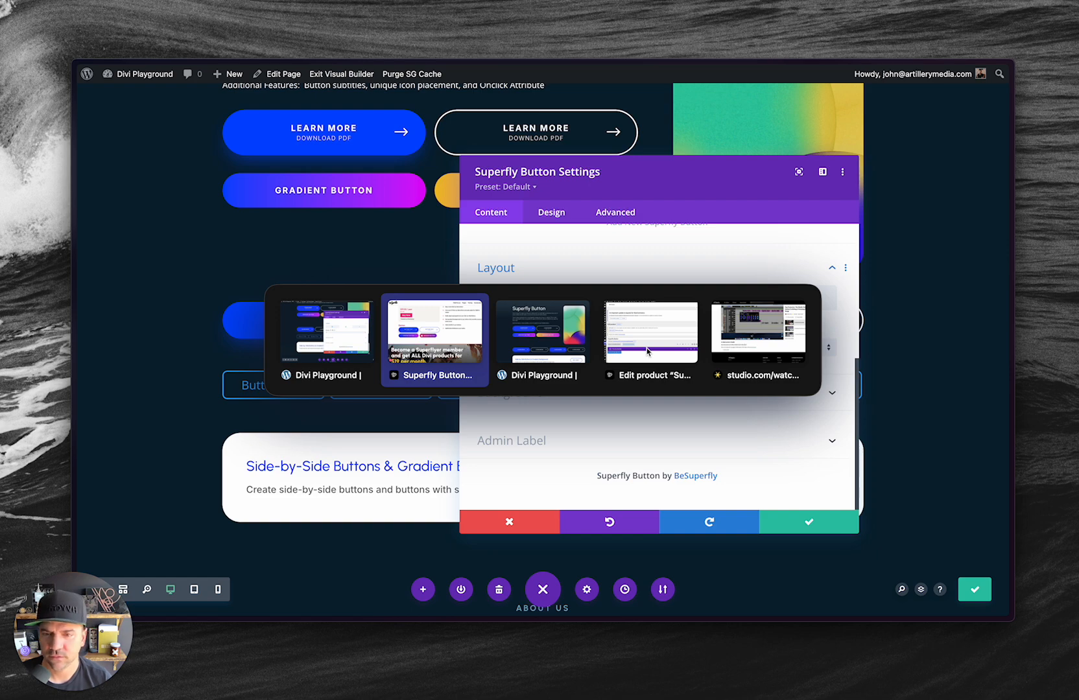
pyautogui.hotkey('alt', 'Tab')
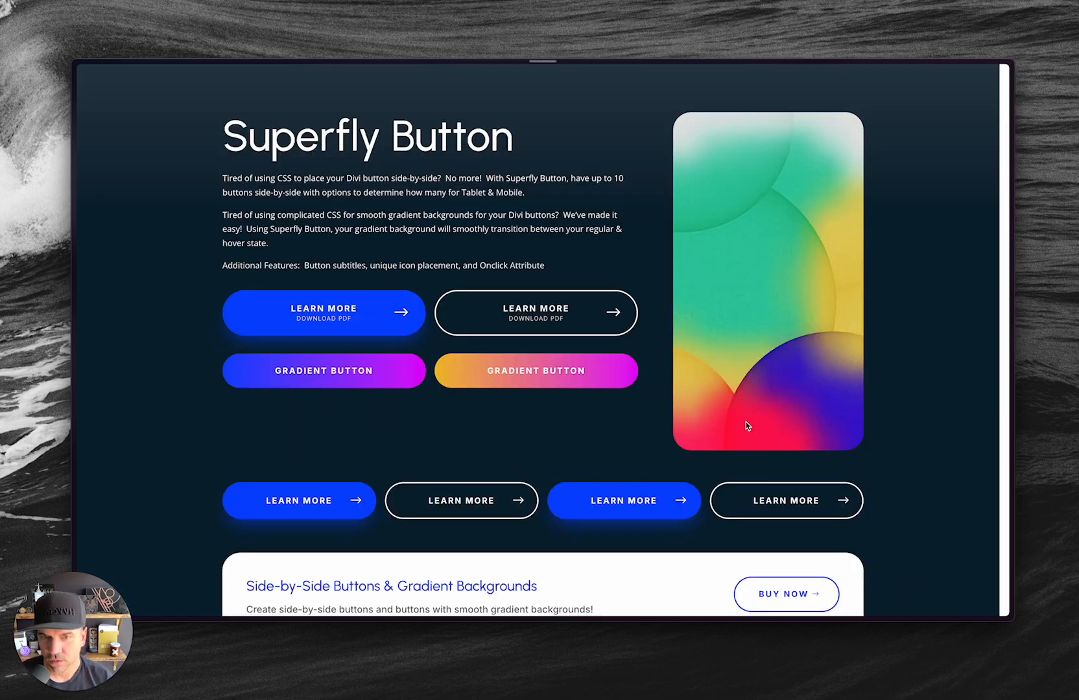
pyautogui.scroll(-3, 793, 354)
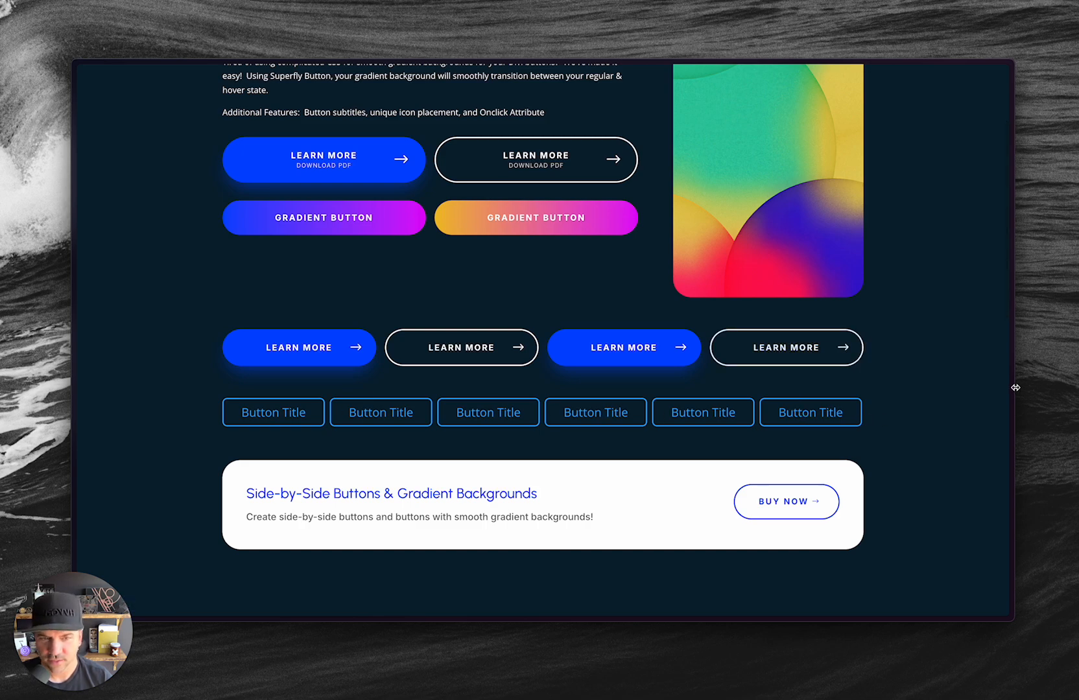
# Check the button row's responsive layout on the live page by resizing the browser to tablet and phone widths and widening it again.
pyautogui.moveTo(1015, 387); pyautogui.dragTo(638, 408)
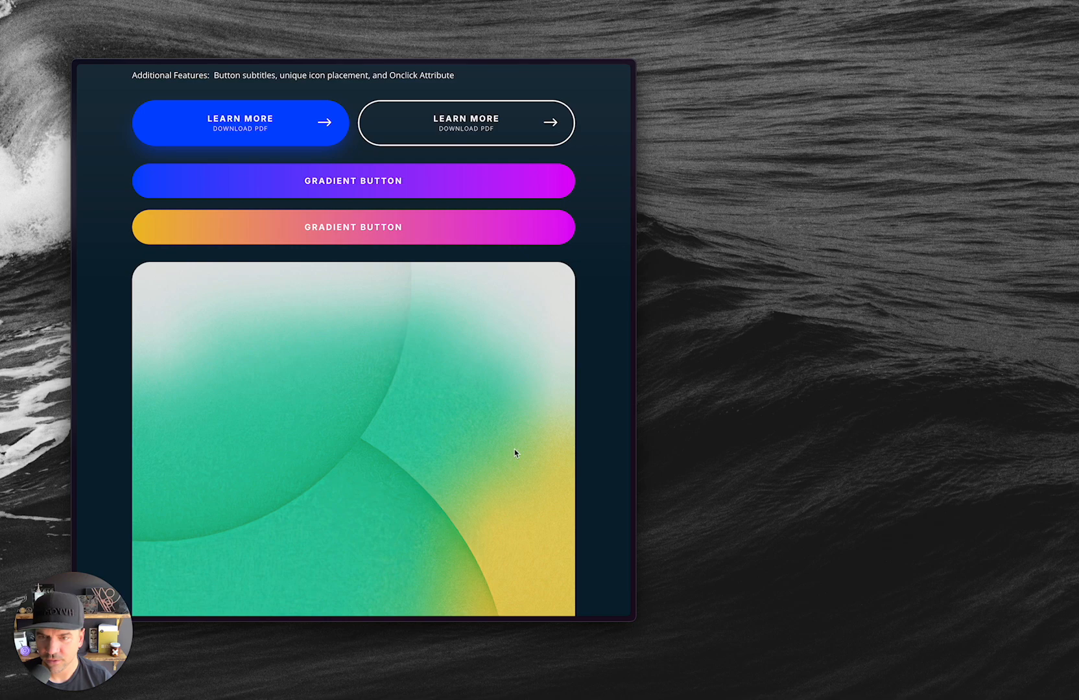
pyautogui.scroll(-10, 515, 449)
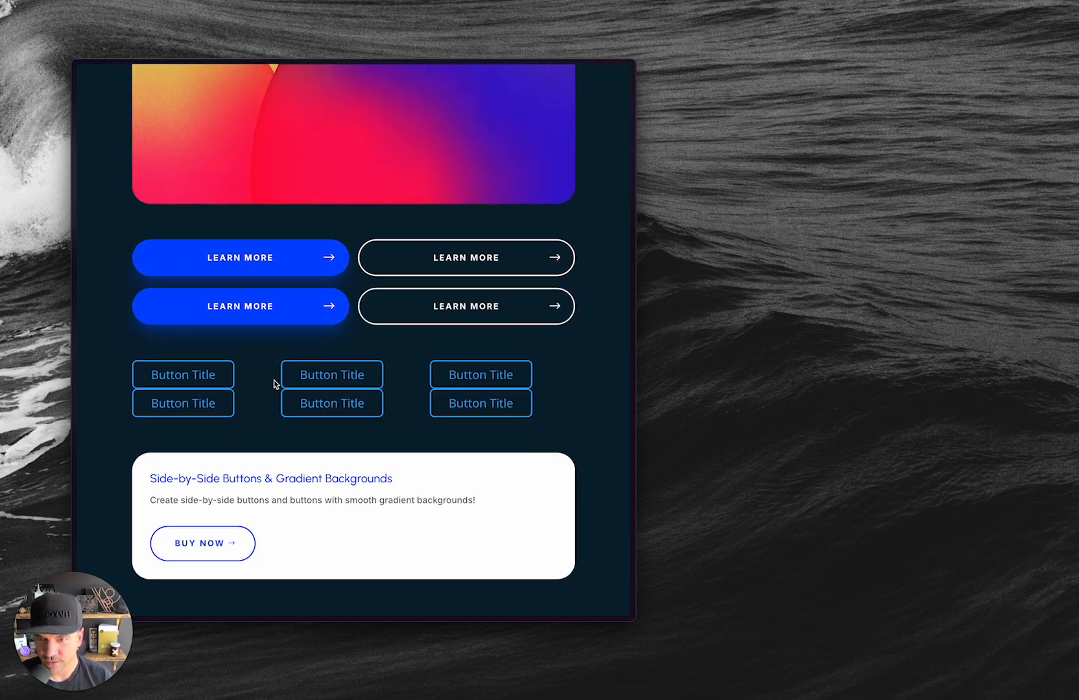
pyautogui.moveTo(638, 370); pyautogui.dragTo(424, 380)
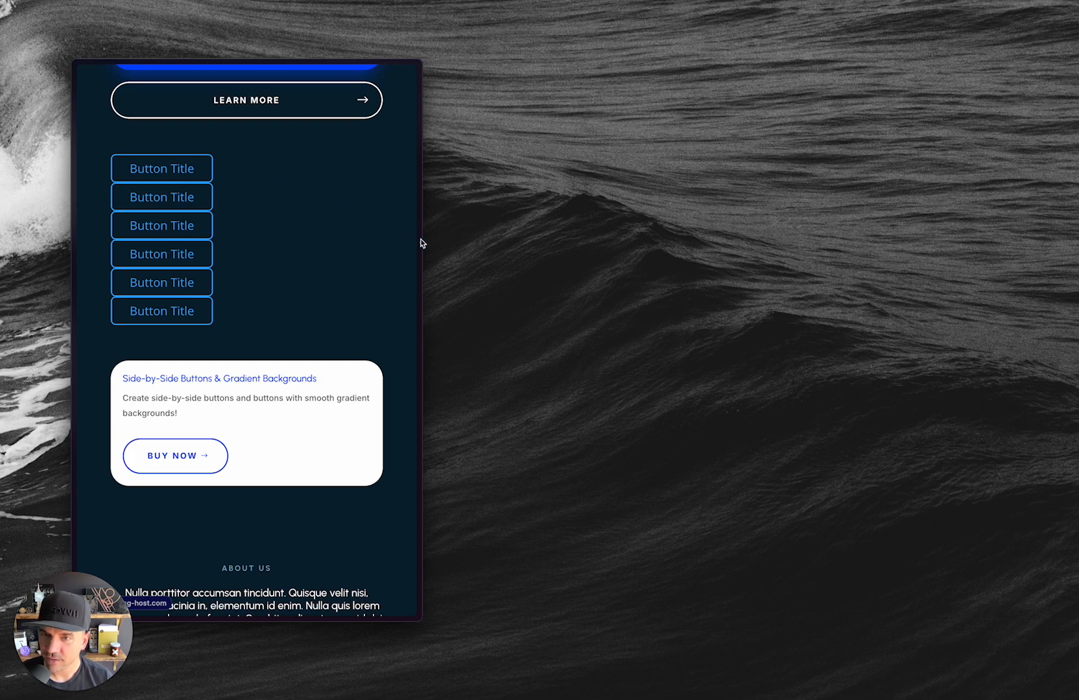
pyautogui.moveTo(421, 243); pyautogui.dragTo(594, 272)
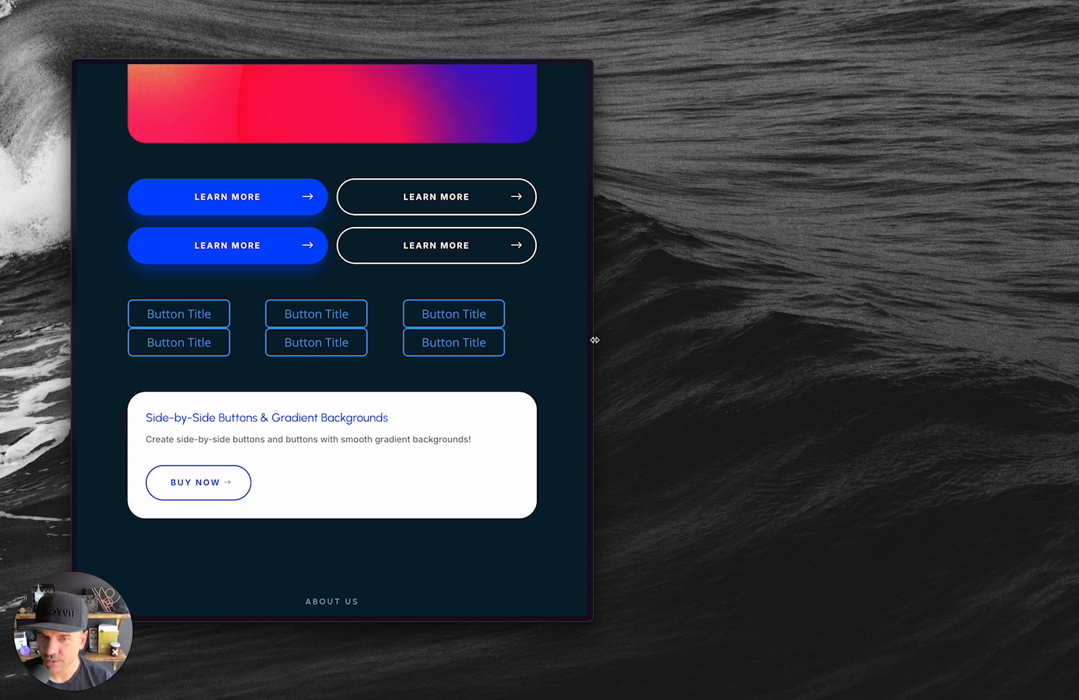
pyautogui.moveTo(595, 340); pyautogui.dragTo(933, 397)
# Return to the Divi builder, save the page and preview the button grid in tablet view.
pyautogui.hotkey('ctrl', 'Tab')
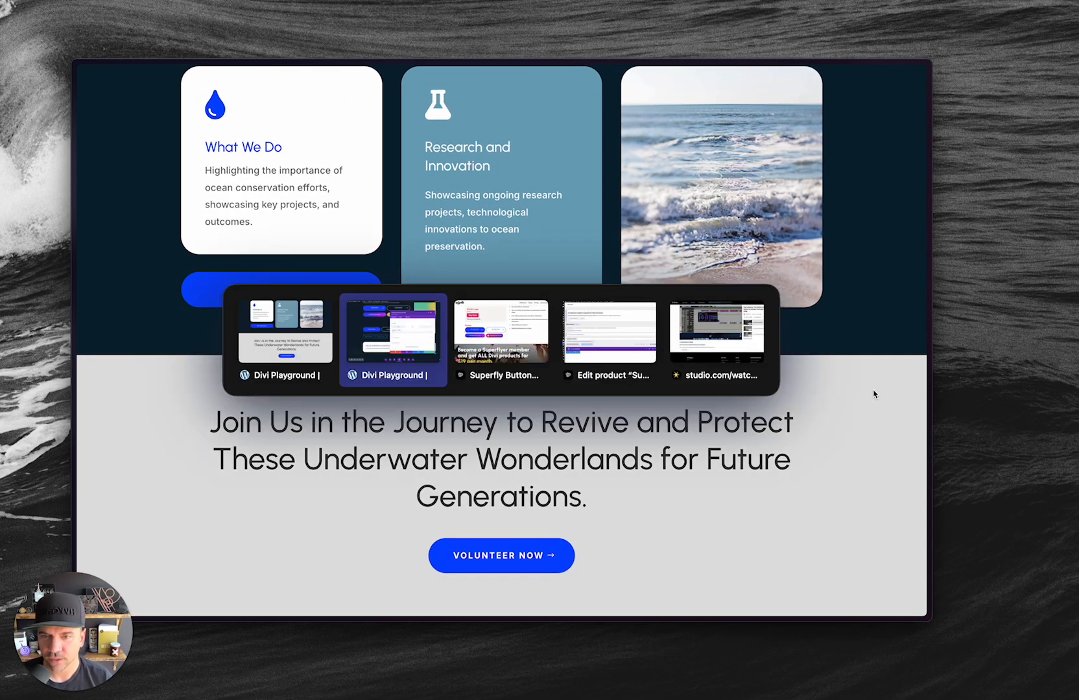
pyautogui.press('super+s')
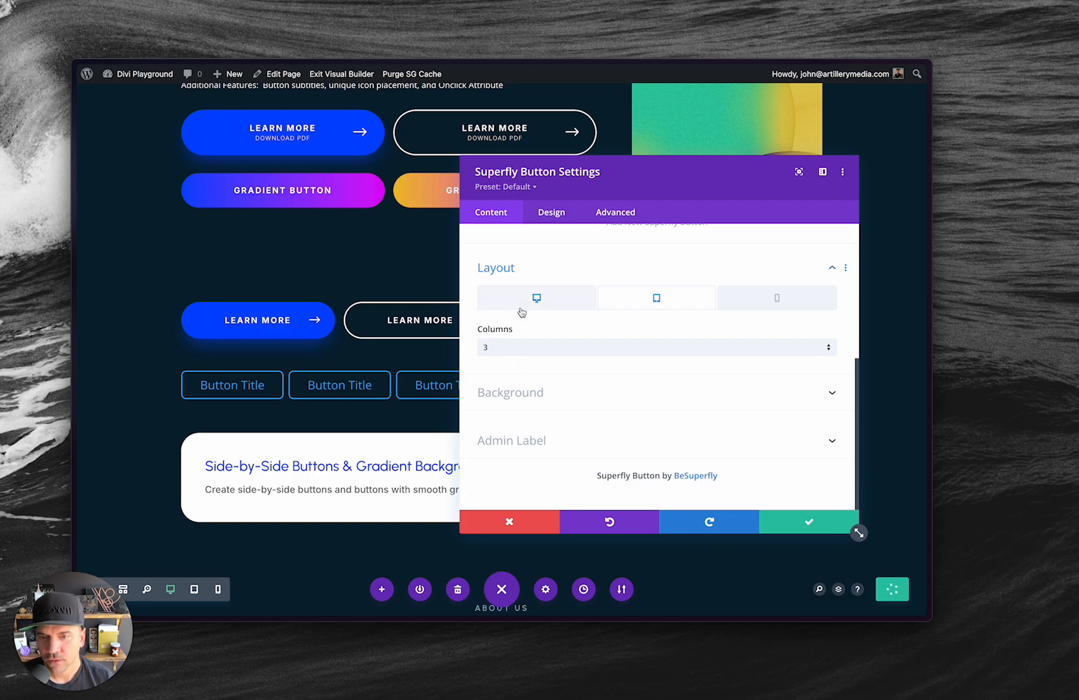
pyautogui.scroll(5, 520, 312)
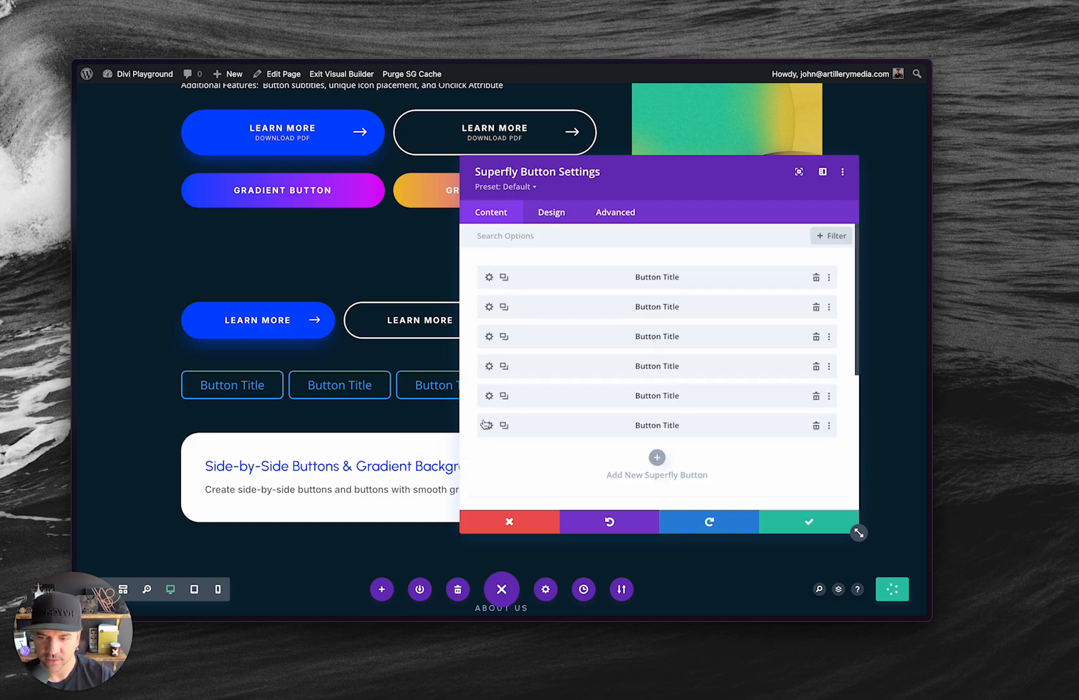
pyautogui.click(194, 590)
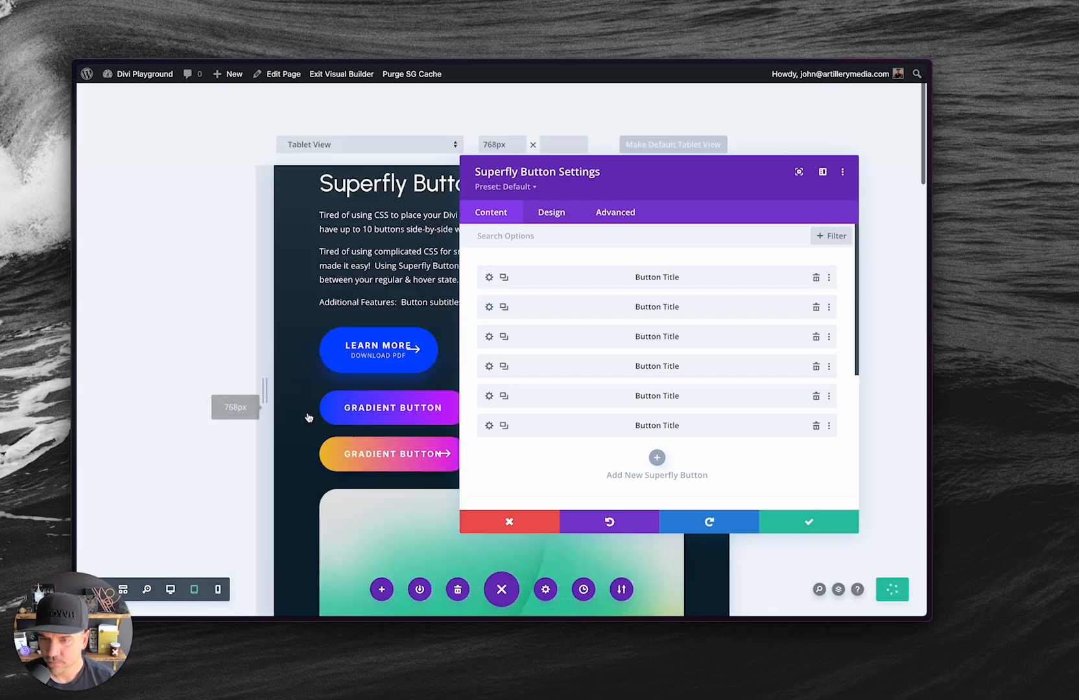
pyautogui.scroll(-10, 309, 418)
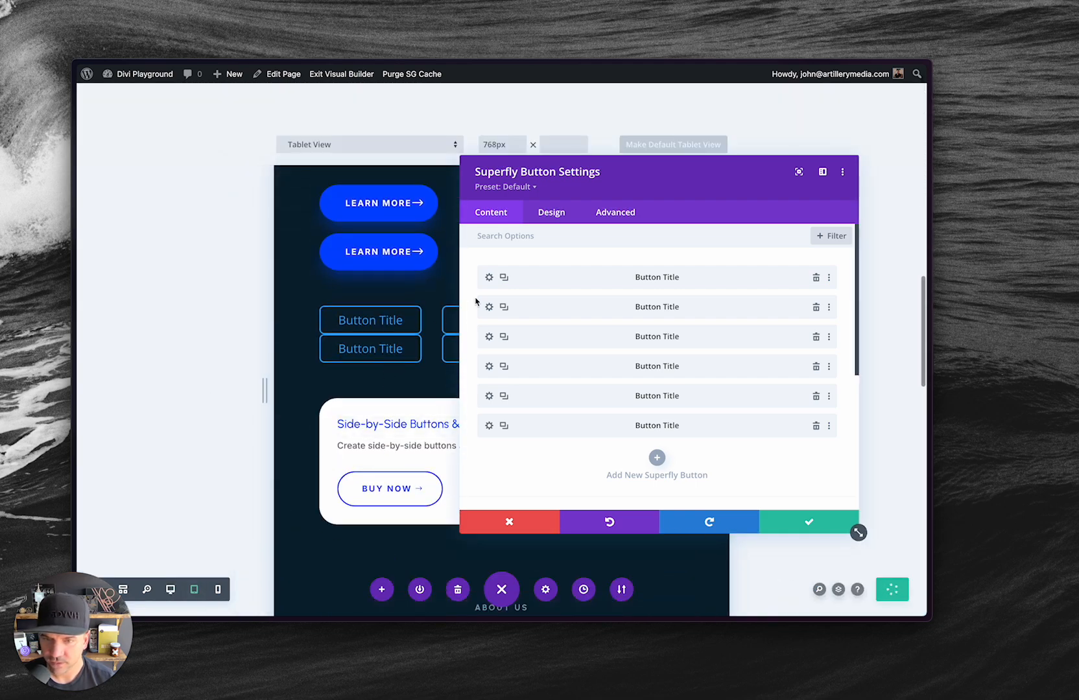
# Set the Superfly Button module's row gap to 12 in its spacing settings.
pyautogui.click(548, 216)
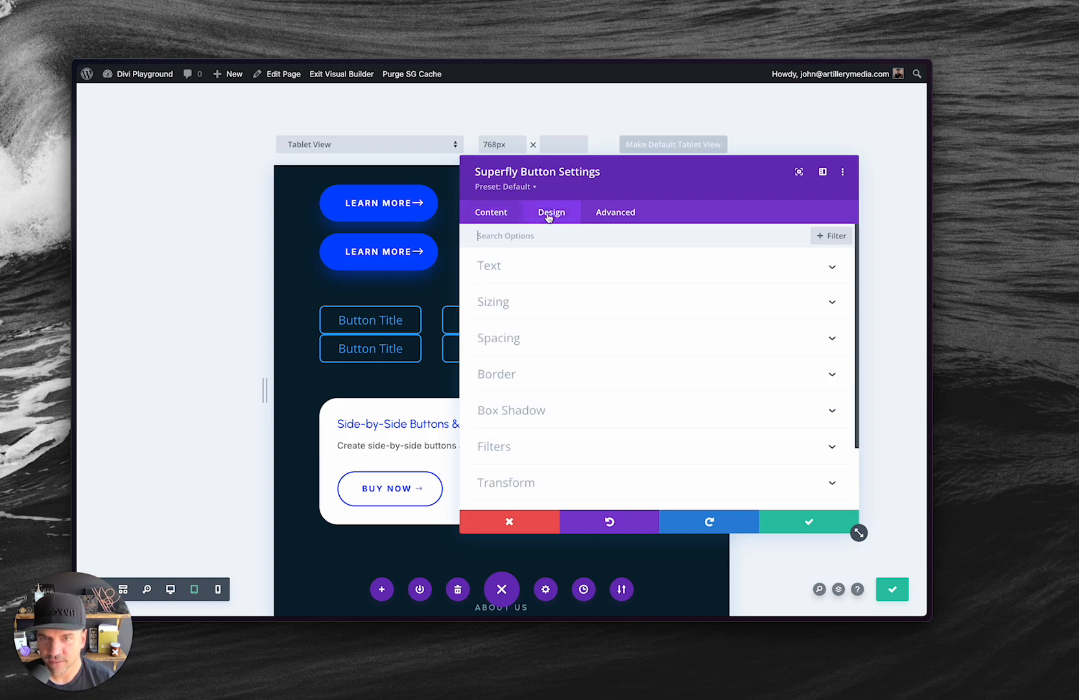
pyautogui.click(567, 343)
pyautogui.moveTo(482, 334); pyautogui.dragTo(536, 341)
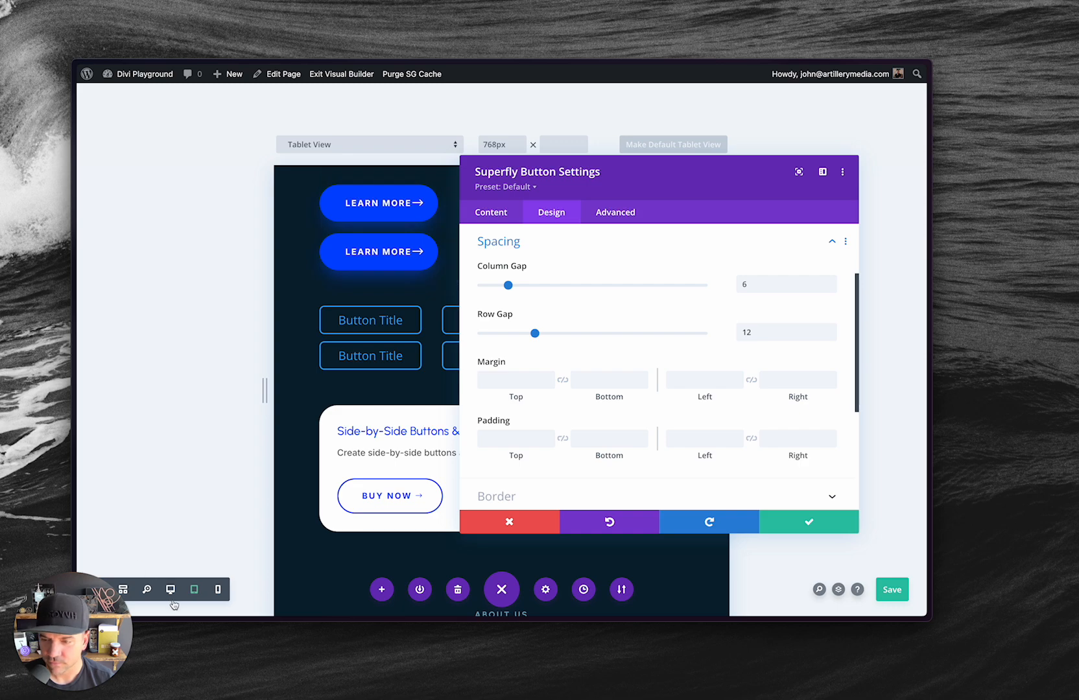
# Check the button spacing in the phone, desktop and tablet previews and return to desktop view.
pyautogui.click(217, 593)
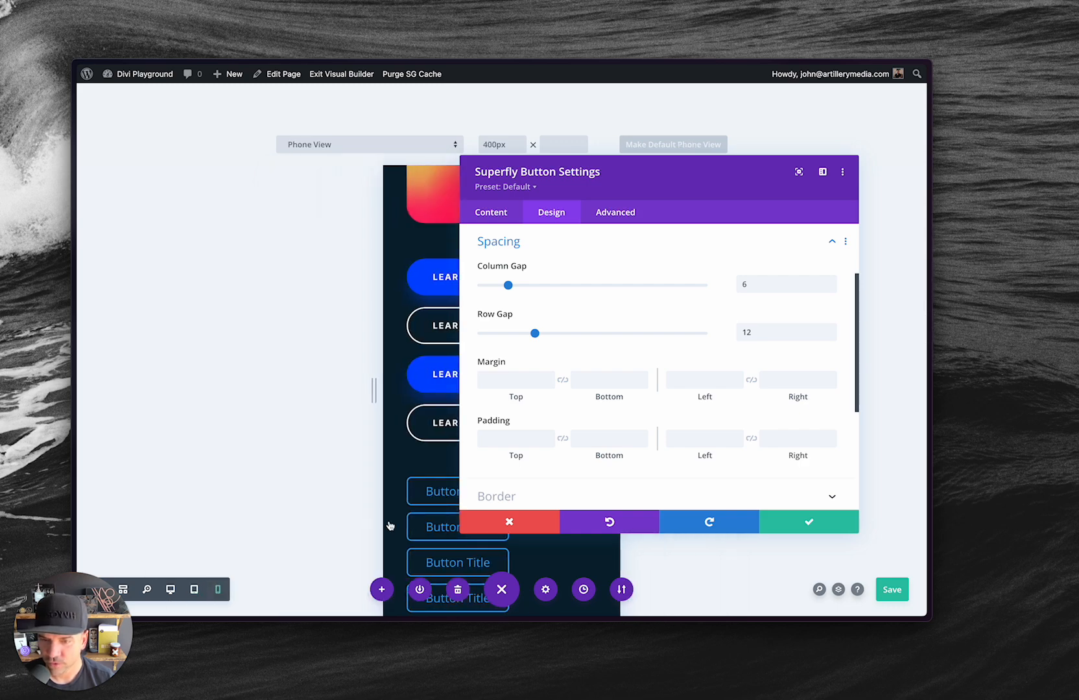
pyautogui.click(172, 592)
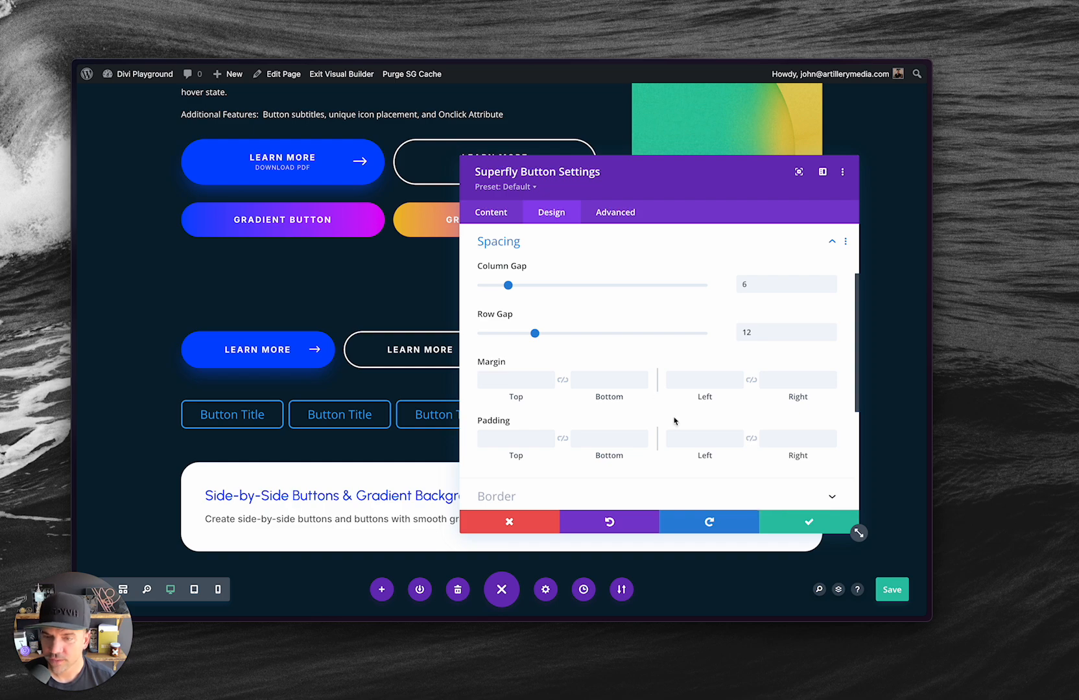
pyautogui.click(194, 589)
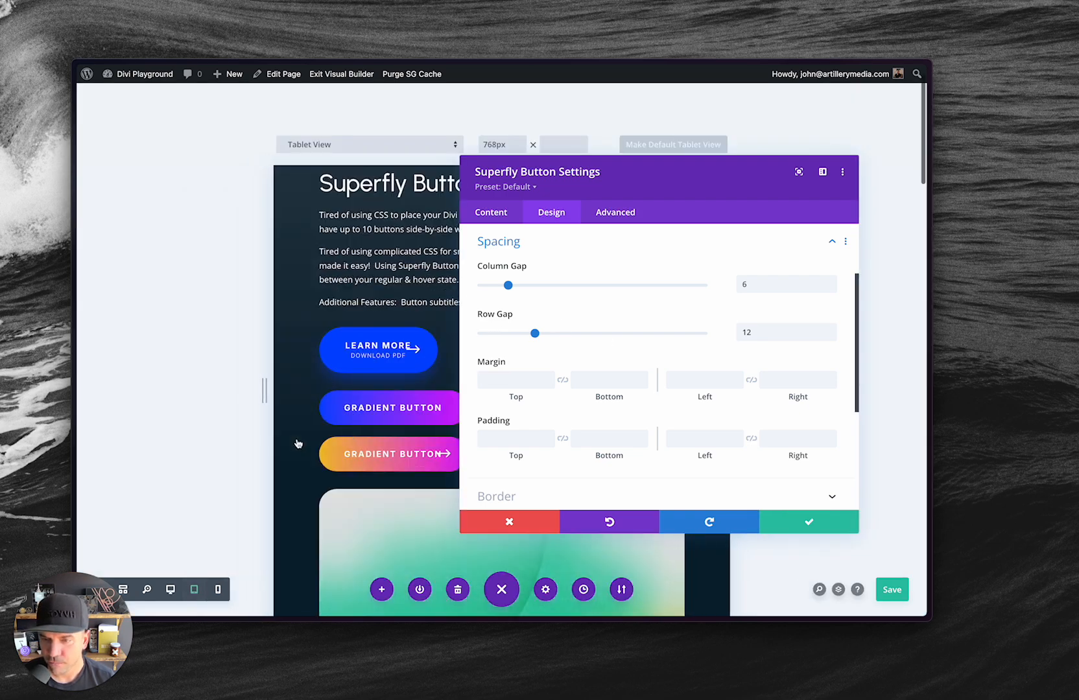
pyautogui.scroll(-10, 380, 430)
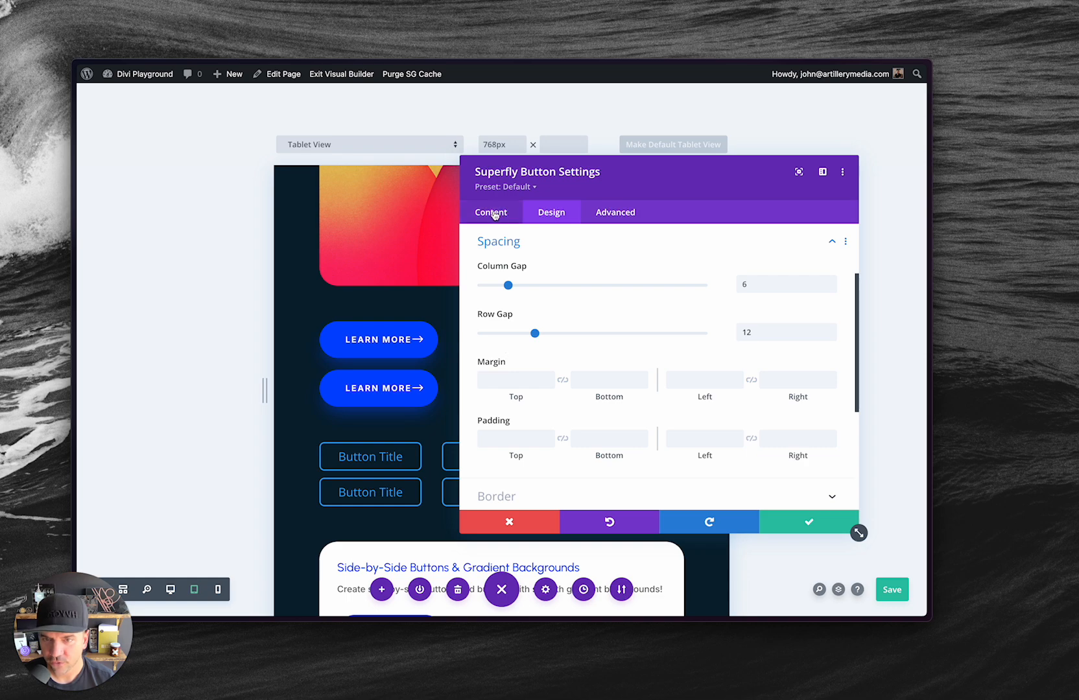
pyautogui.click(166, 593)
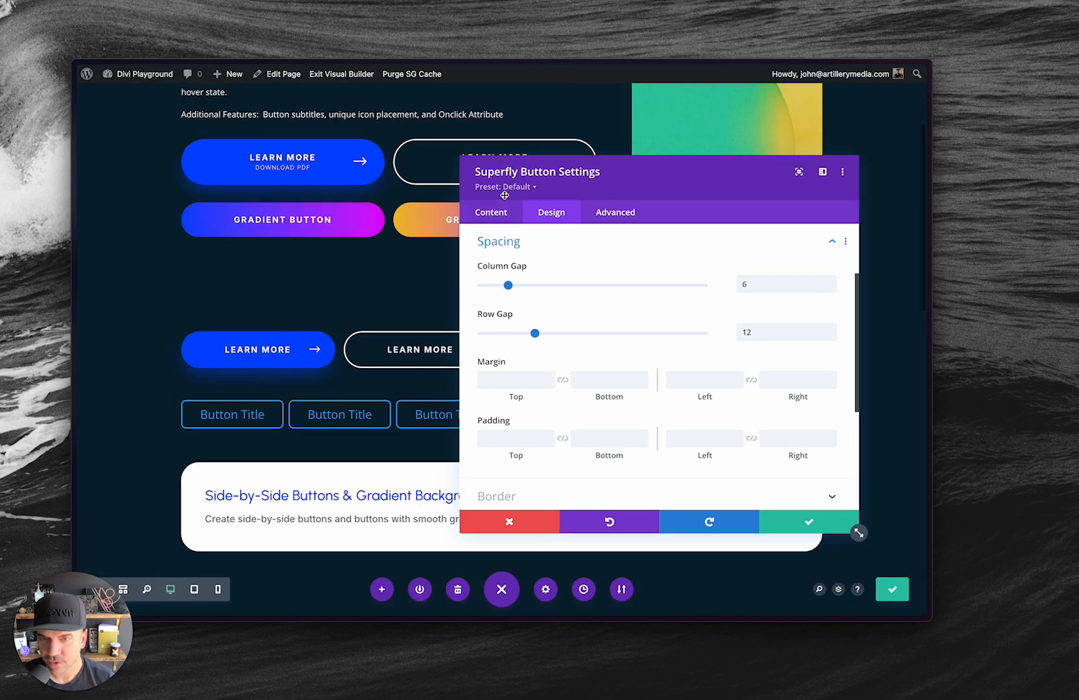
# Set the first button item's width to 100% in its sizing settings and copy that width setting.
pyautogui.click(495, 214)
pyautogui.click(613, 275)
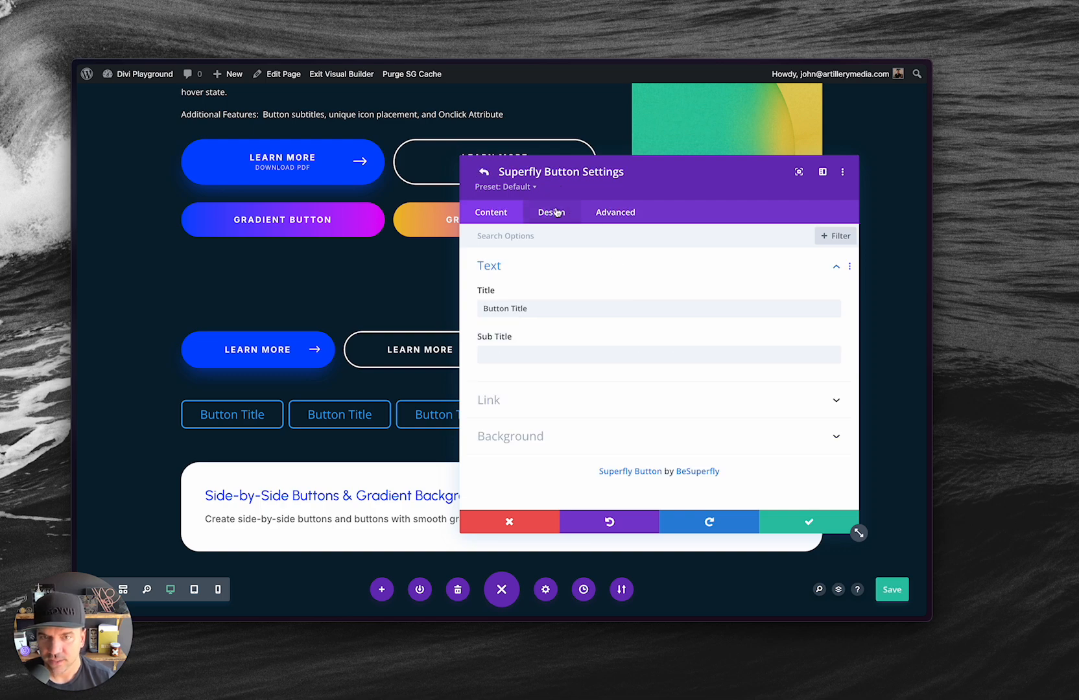
pyautogui.click(551, 212)
pyautogui.click(511, 342)
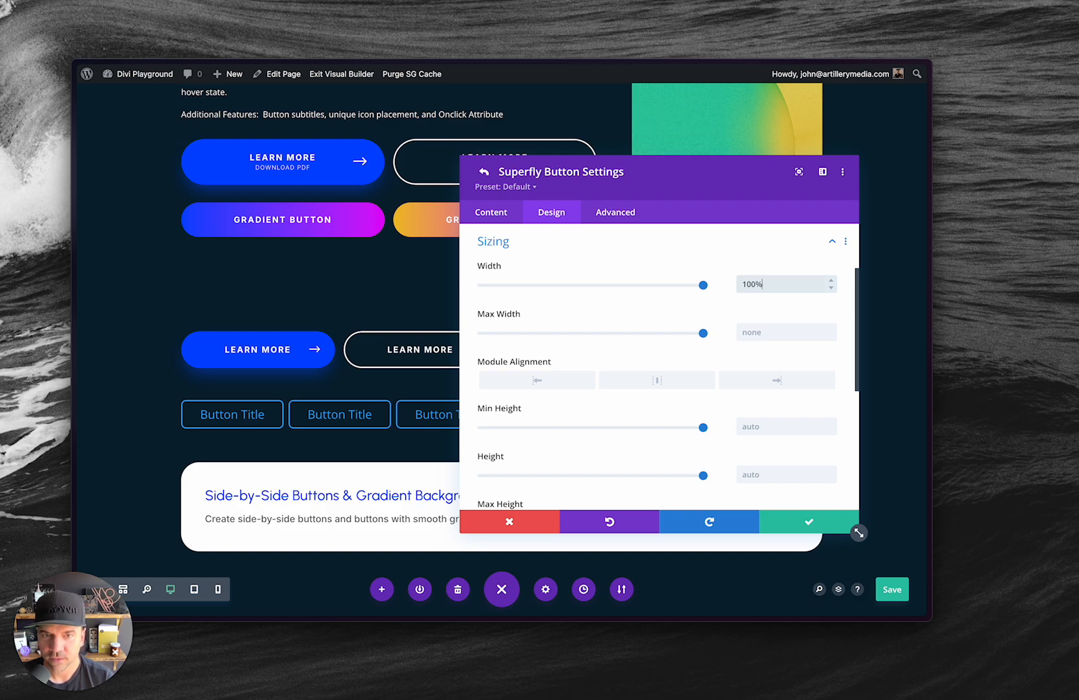
pyautogui.rightClick(492, 267)
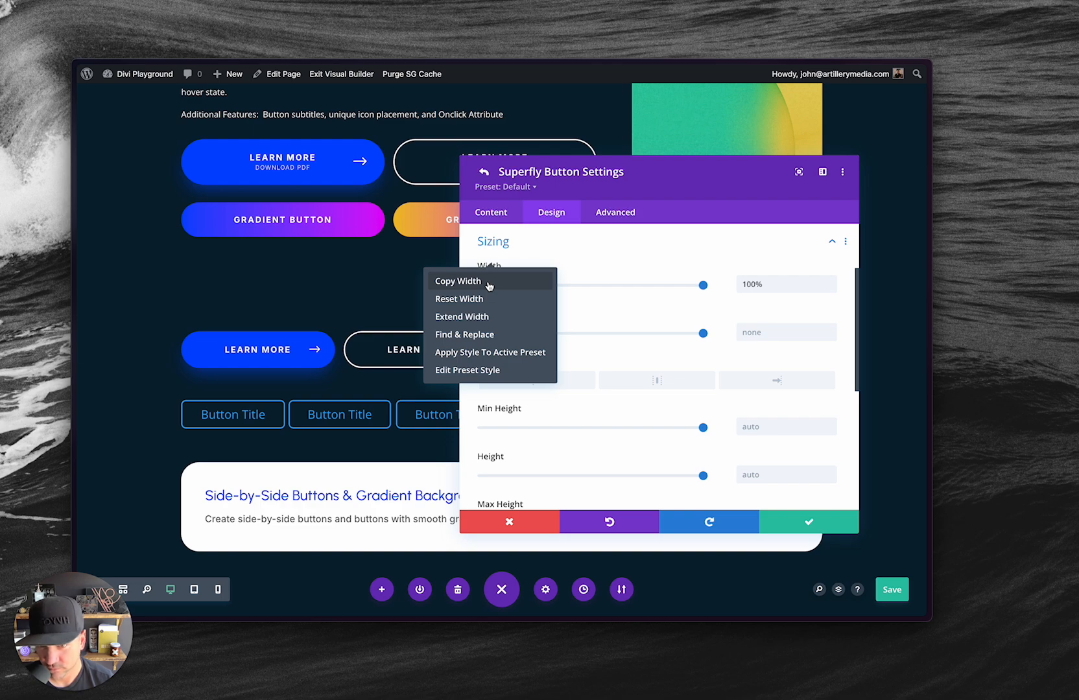
pyautogui.click(491, 282)
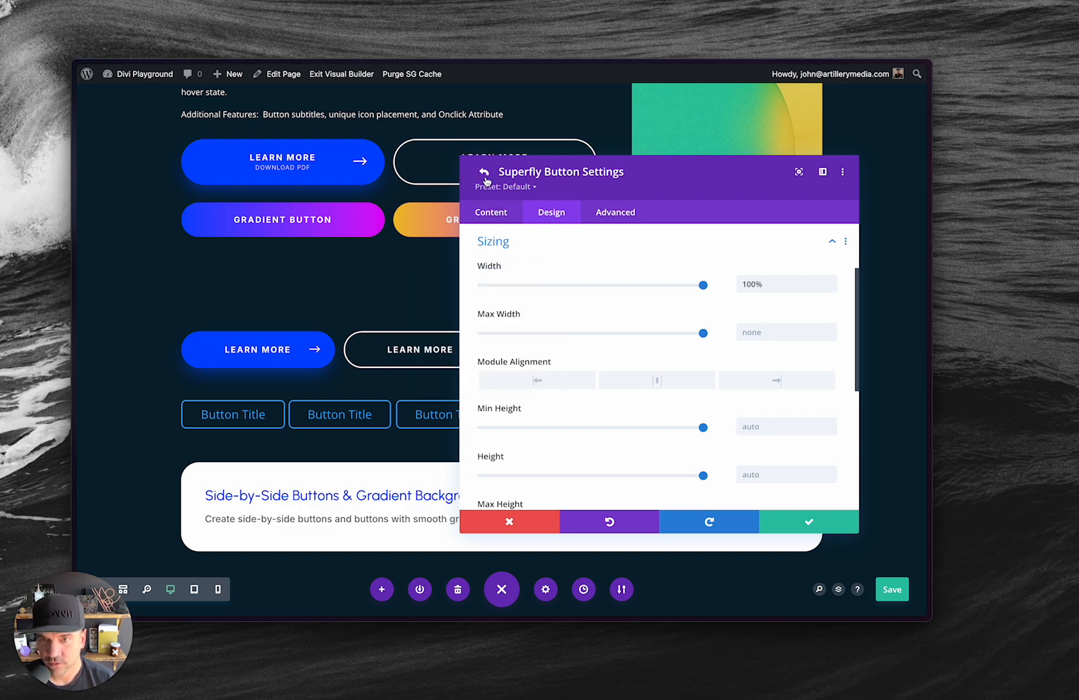
# Return to the module's button list and delete every Button Title item except the first.
pyautogui.click(491, 210)
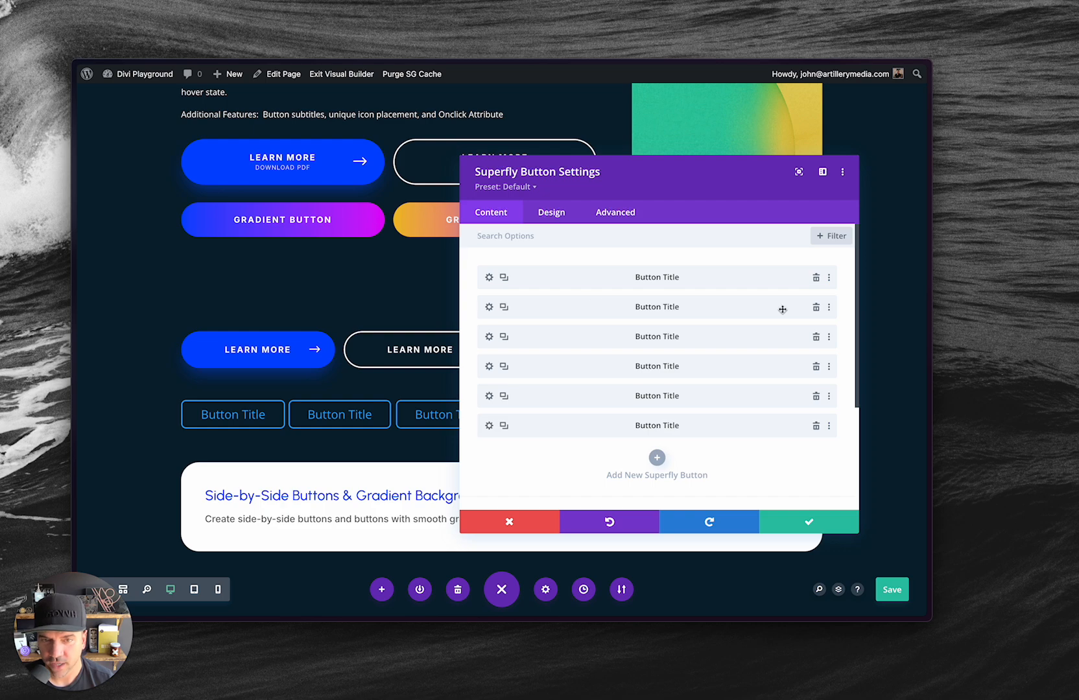
pyautogui.click(816, 308)
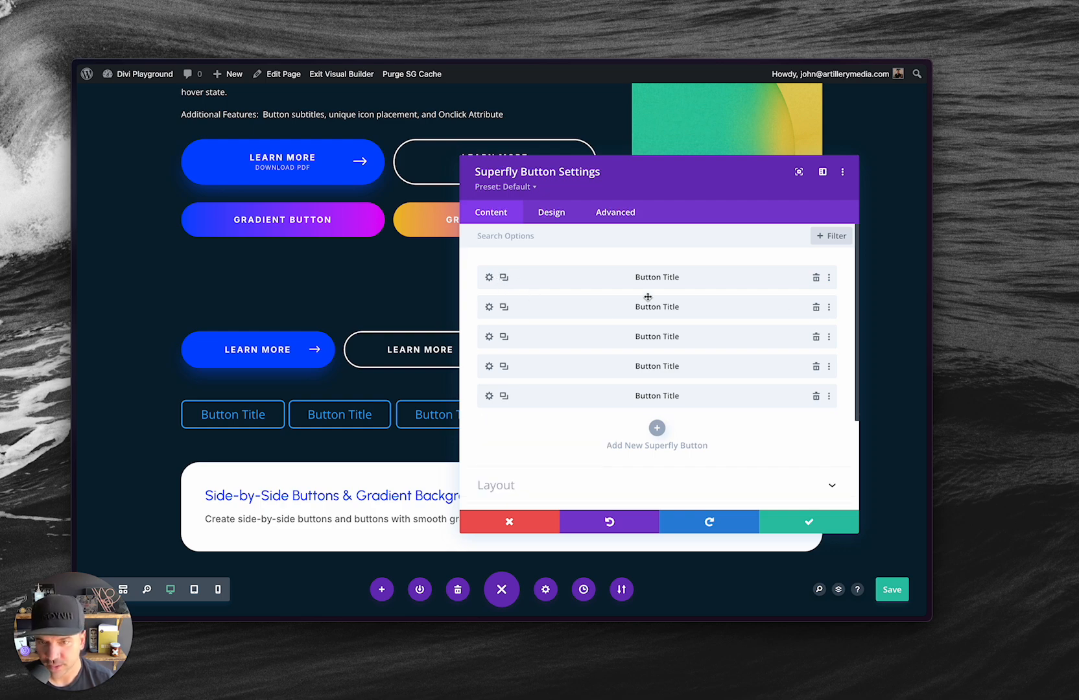
pyautogui.click(815, 308)
pyautogui.click(816, 308)
pyautogui.click(816, 308)
pyautogui.click(816, 307)
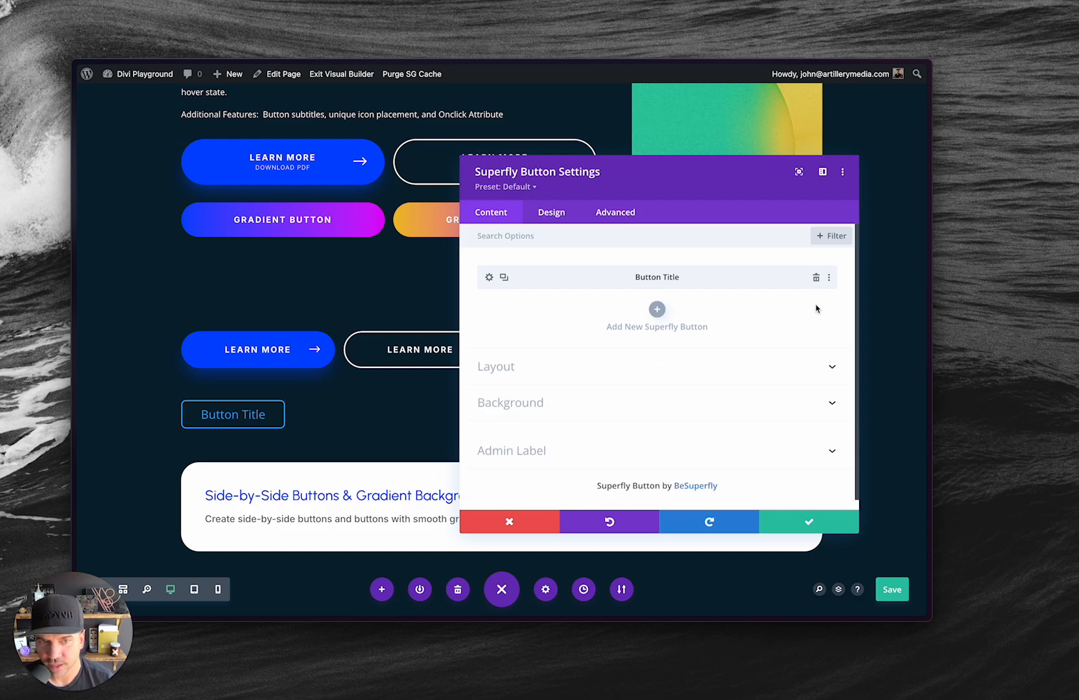
# Duplicate the remaining full-width Button Title item five times to make six buttons.
pyautogui.click(506, 279)
pyautogui.click(506, 278)
pyautogui.click(506, 279)
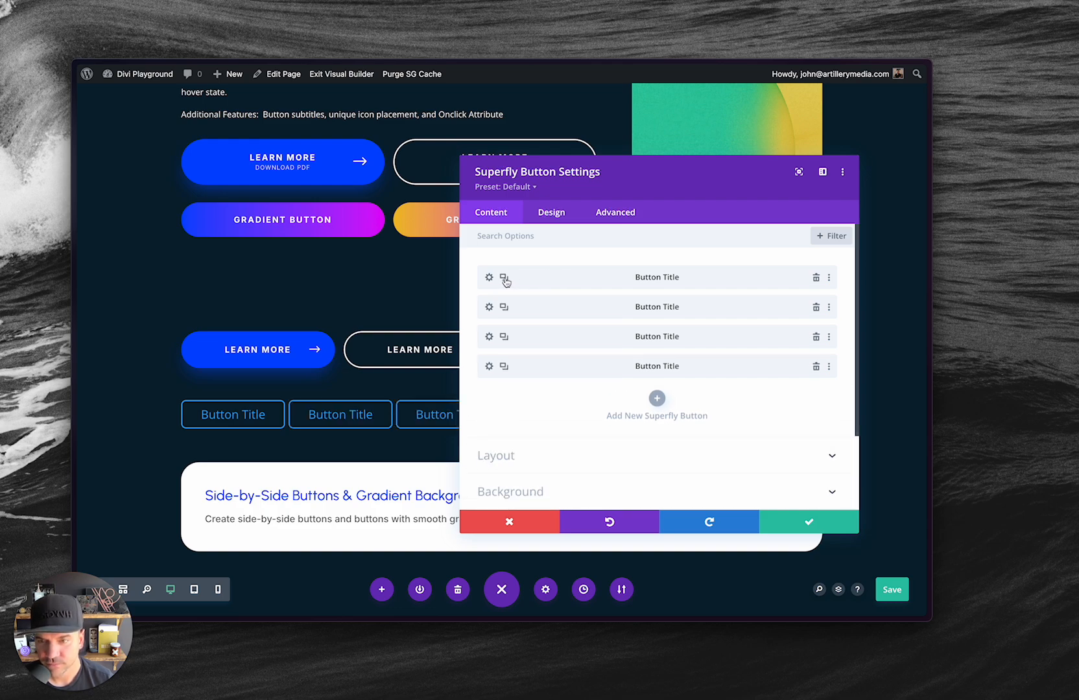
pyautogui.click(506, 279)
pyautogui.click(506, 279)
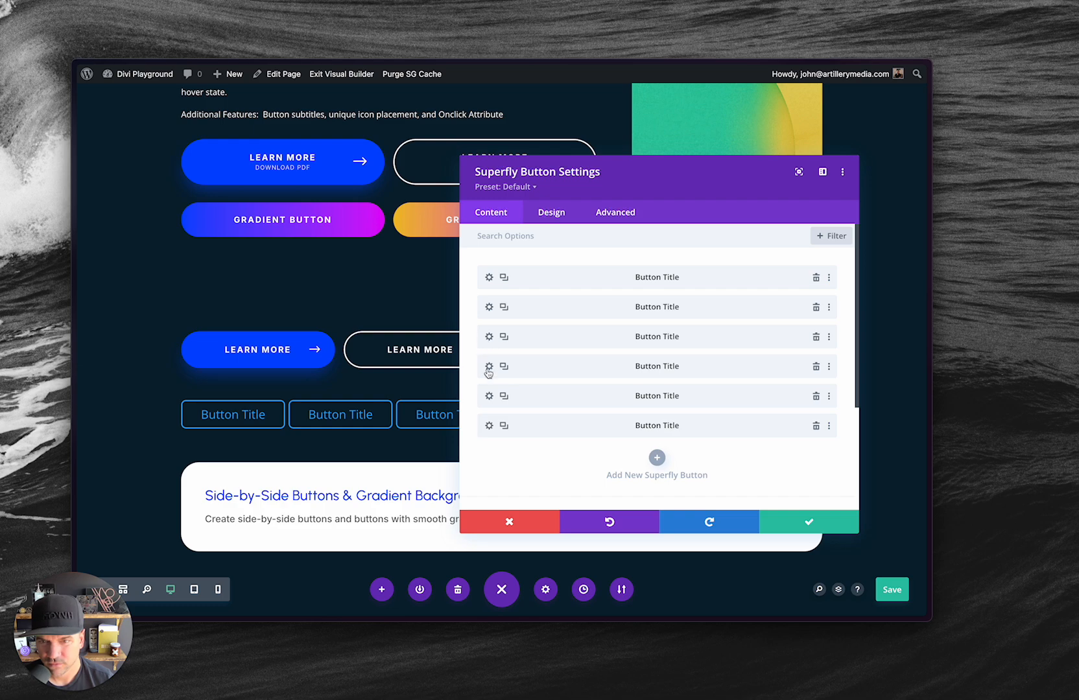
# Preview the buttons in tablet view, accept the module settings and save the page.
pyautogui.click(194, 590)
pyautogui.scroll(-10, 361, 462)
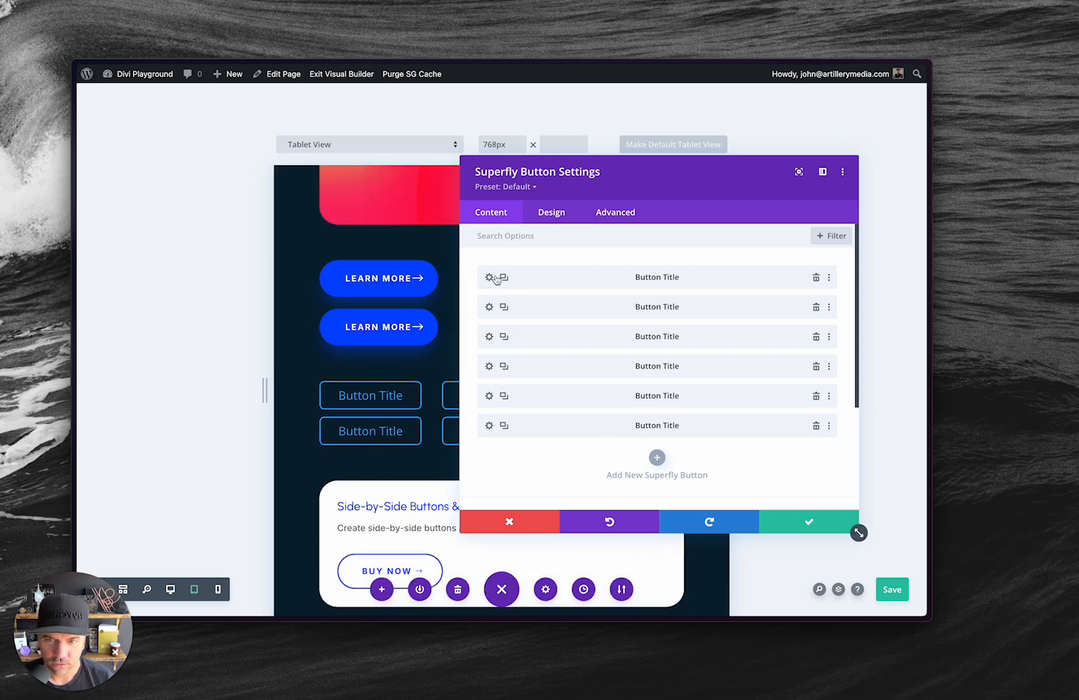
pyautogui.click(799, 522)
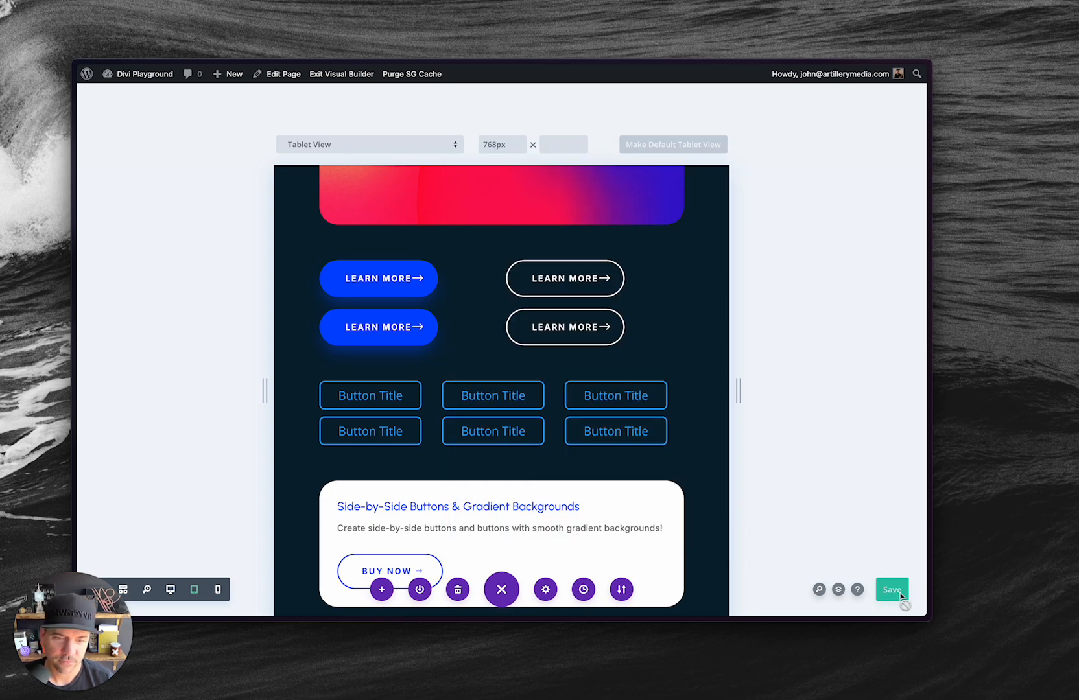
pyautogui.click(894, 592)
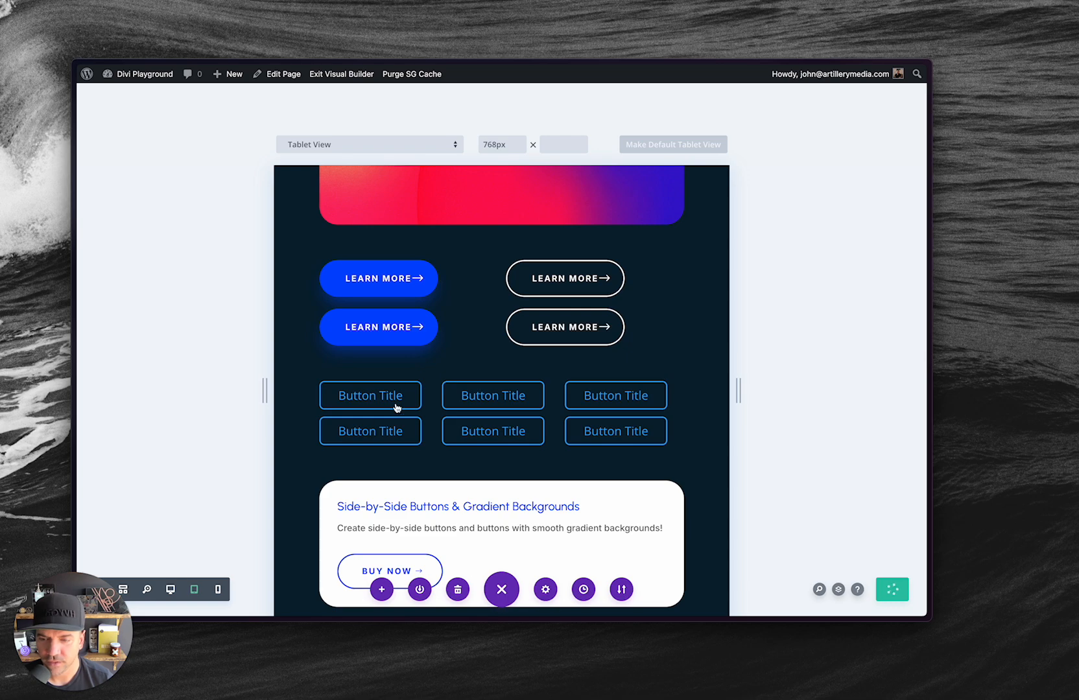
# Reload the live page and narrow the browser to tablet width to examine the full-width button grid.
pyautogui.hotkey('alt', 'Tab')
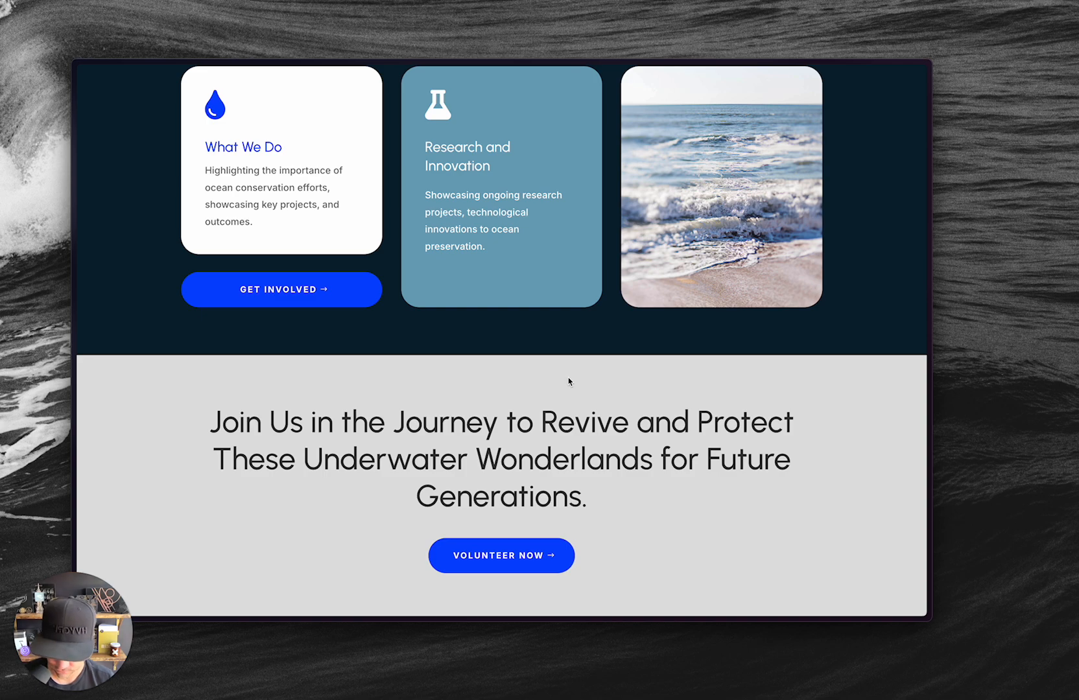
pyautogui.press('super+r')
pyautogui.scroll(10, 633, 390)
pyautogui.scroll(3, 633, 392)
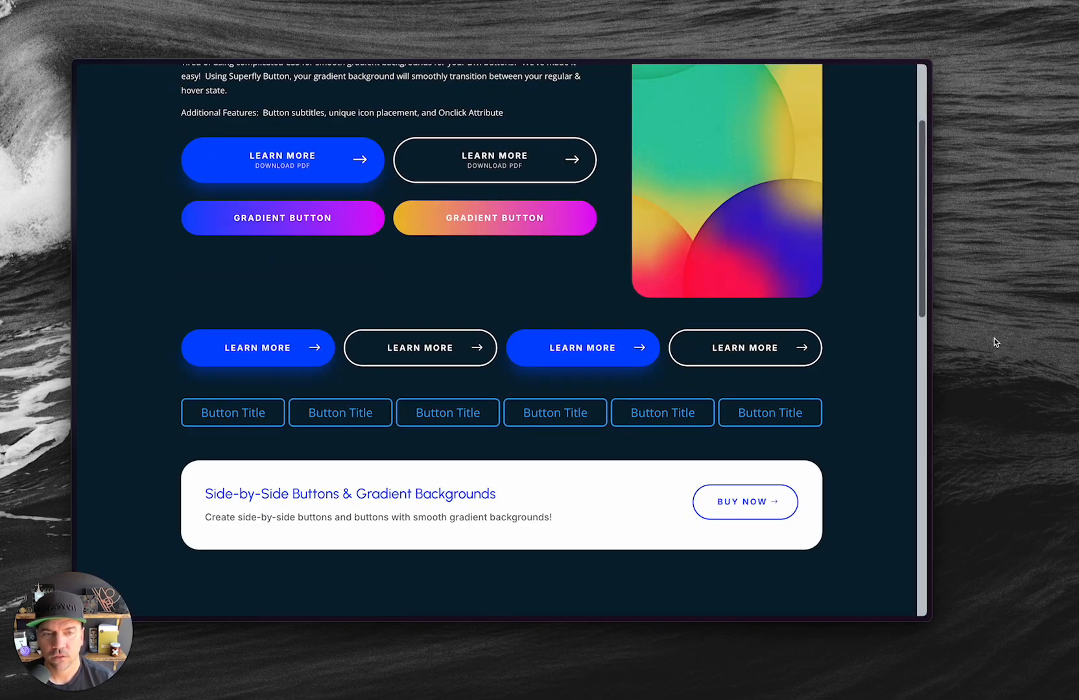
pyautogui.moveTo(933, 363); pyautogui.dragTo(641, 374)
pyautogui.scroll(-10, 474, 416)
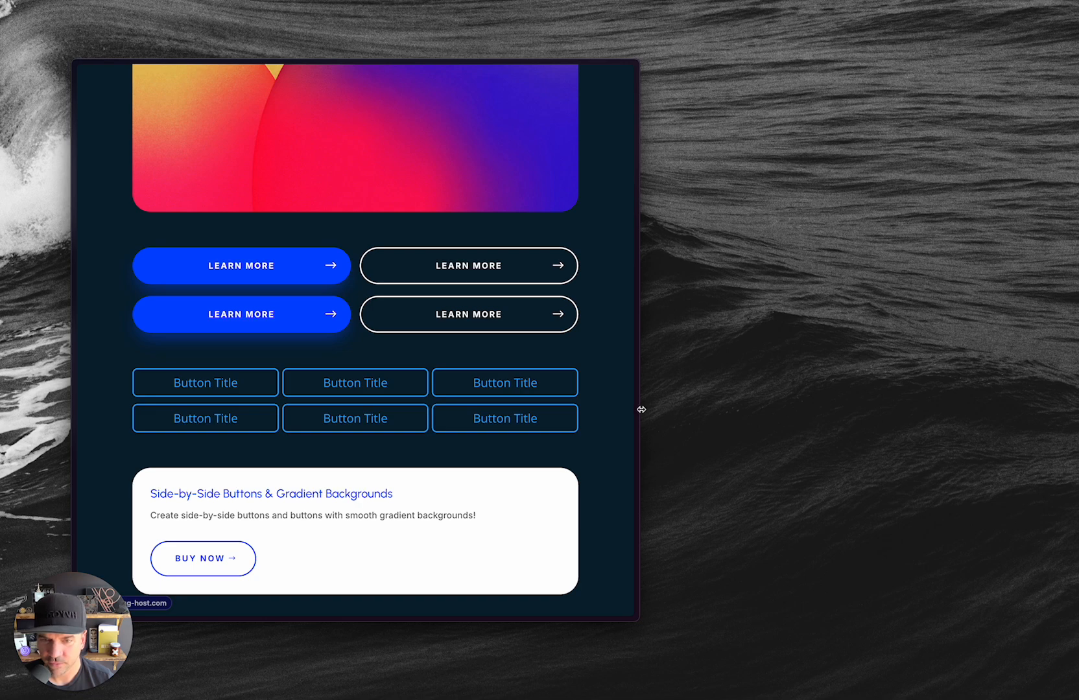
# Narrow the live page to phone width to examine the stacked buttons, restore the wide window and return to the Visual Builder.
pyautogui.moveTo(642, 410); pyautogui.dragTo(449, 421)
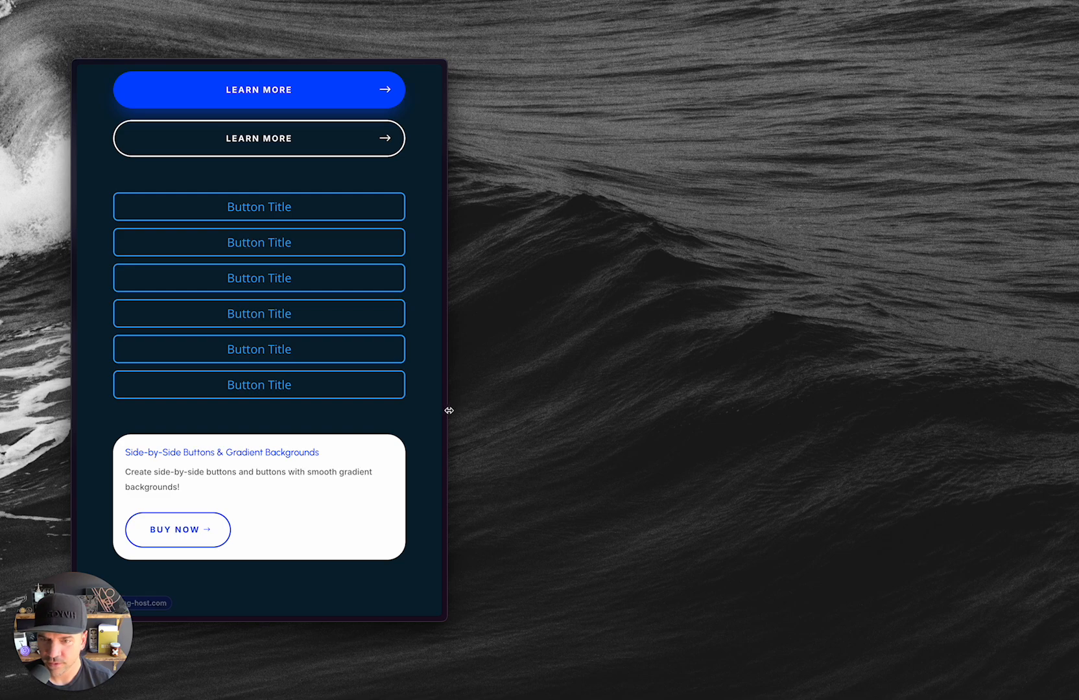
pyautogui.moveTo(447, 409); pyautogui.dragTo(1021, 458)
pyautogui.hotkey('alt', 'Tab')
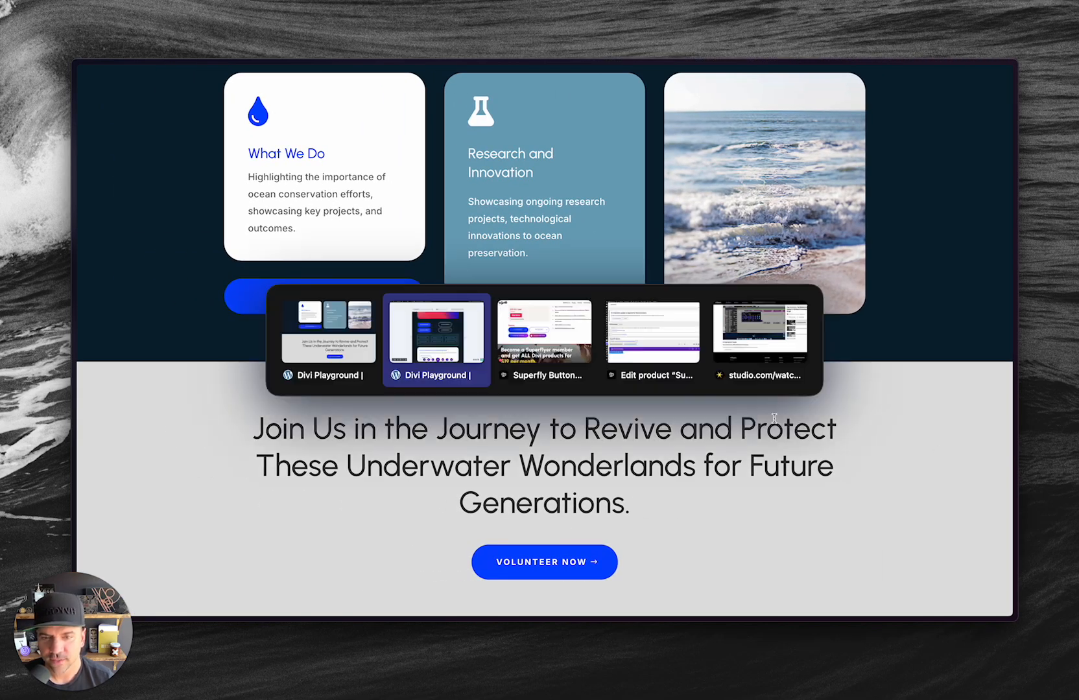
pyautogui.click(433, 364)
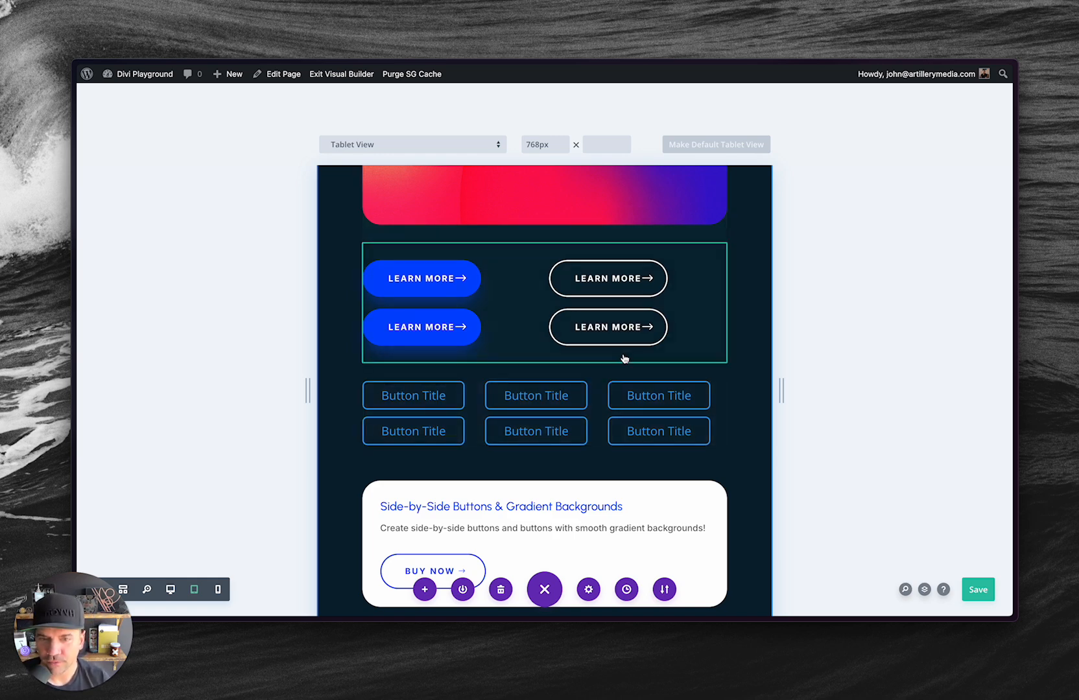
pyautogui.scroll(3, 624, 358)
pyautogui.scroll(-2, 624, 359)
pyautogui.hotkey('alt', 'Tab')
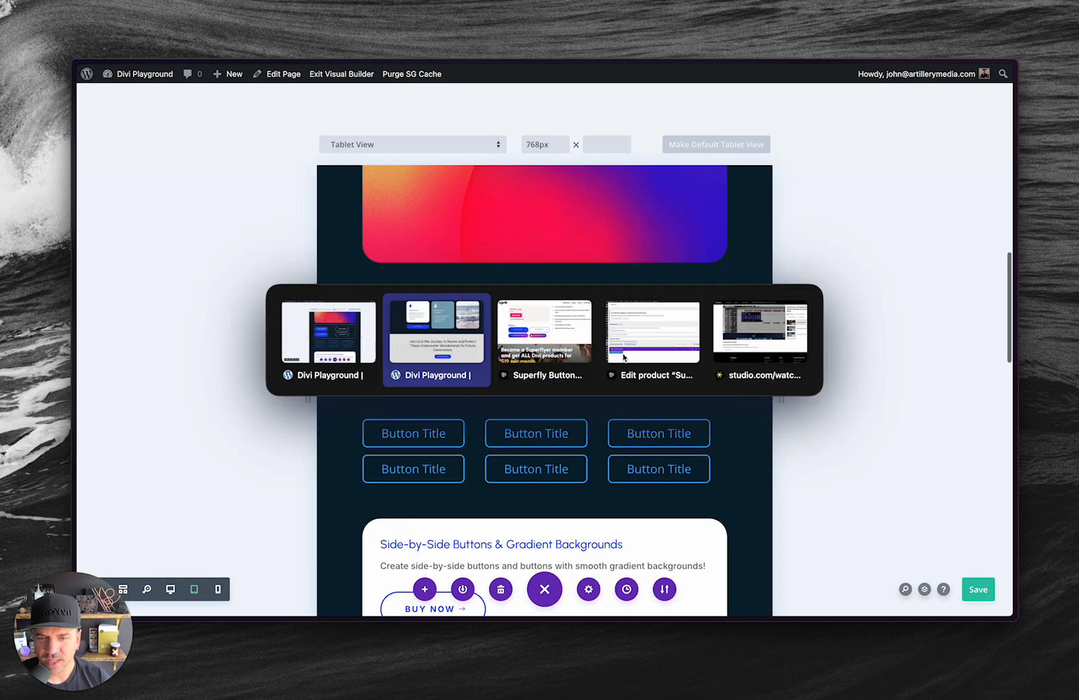
pyautogui.hotkey('alt', 'Tab')
pyautogui.hotkey('alt', 'Tab')
pyautogui.hotkey('alt', 'Tab')
pyautogui.hotkey('alt', 'Tab')
pyautogui.hotkey('alt', 'Tab')
pyautogui.hotkey('alt', 'Tab')
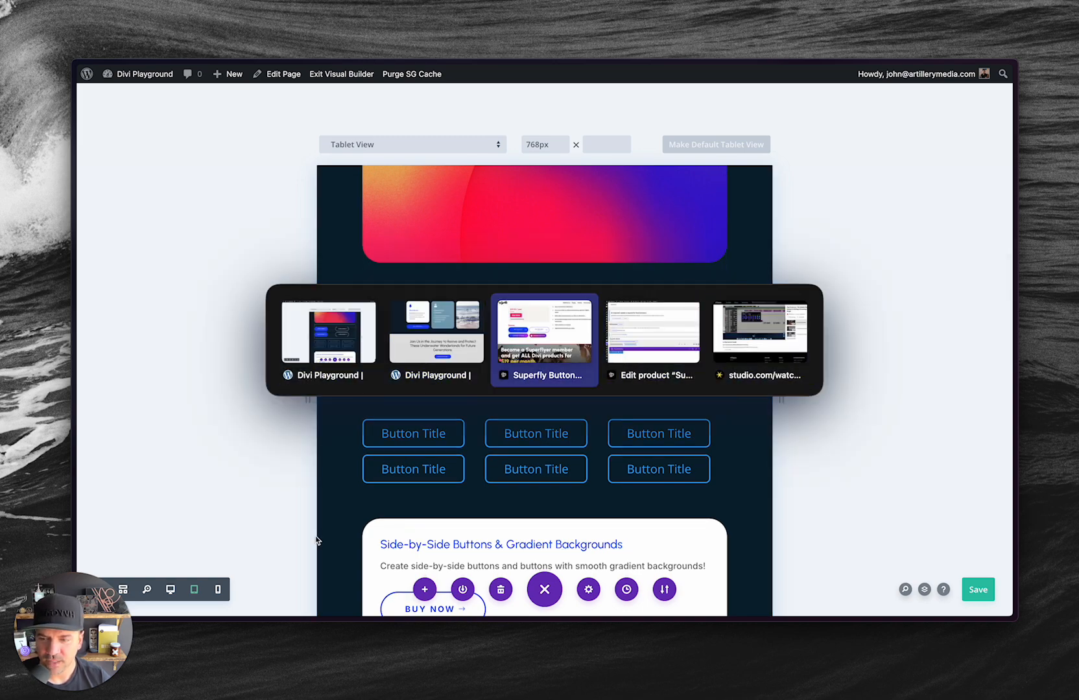
pyautogui.hotkey('alt', 'Tab')
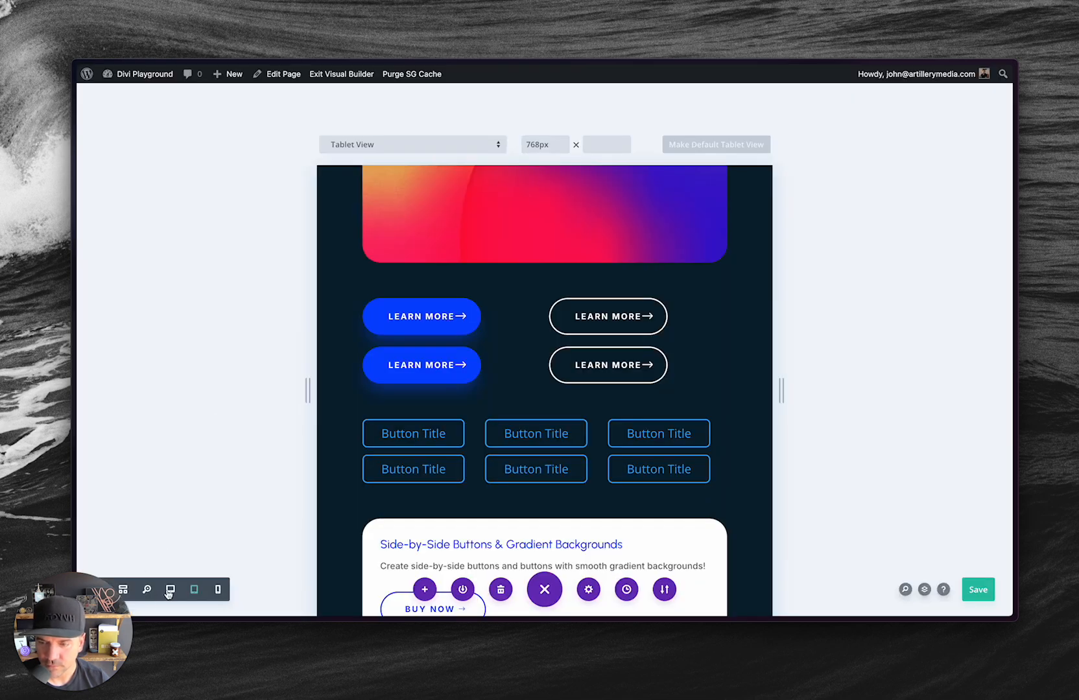
# Switch the Visual Builder preview to desktop view and go to the Superfly Button section with the gradient buttons.
pyautogui.click(170, 589)
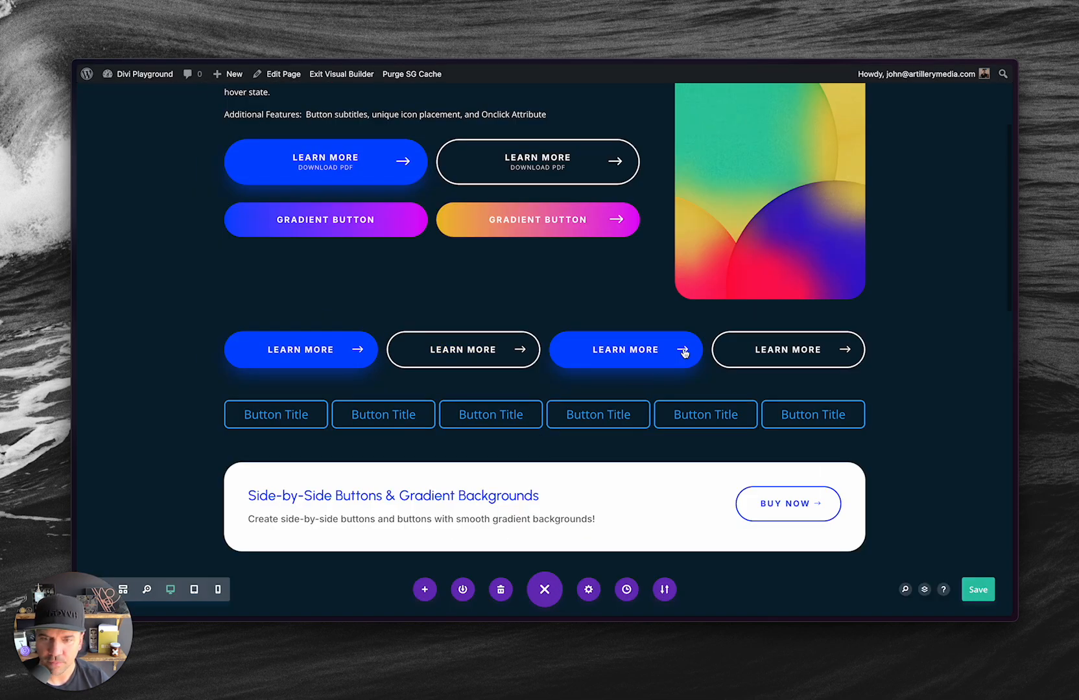
pyautogui.scroll(3, 685, 353)
pyautogui.scroll(2, 685, 353)
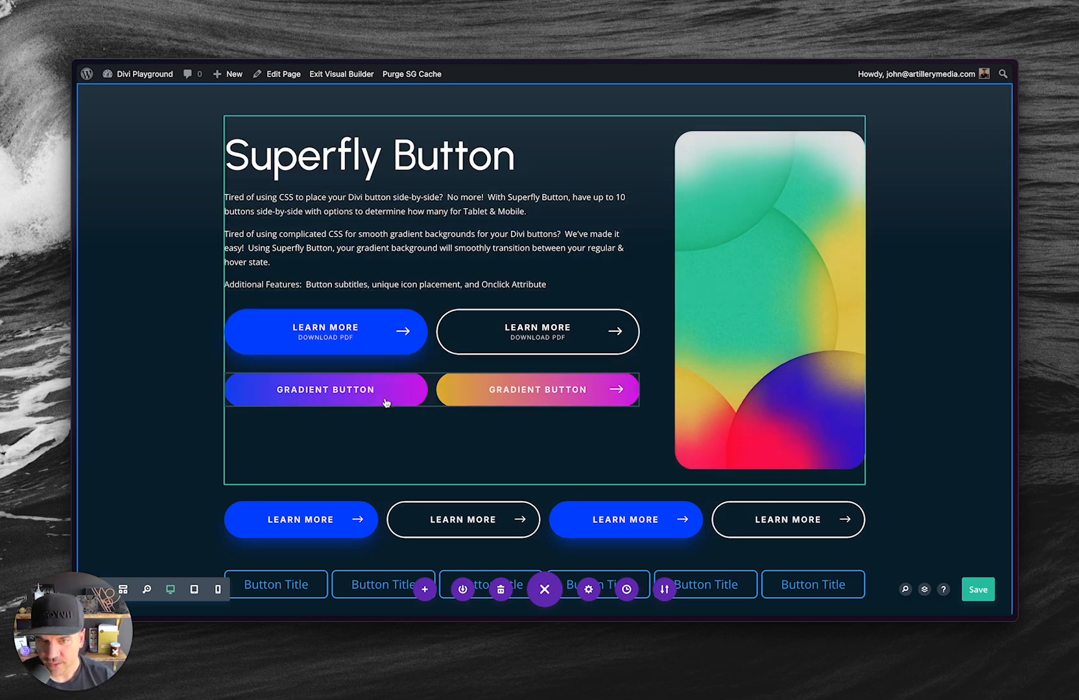
# Examine the two gradient buttons on the live page and return to the Visual Builder.
pyautogui.hotkey('ctrl', 'Tab')
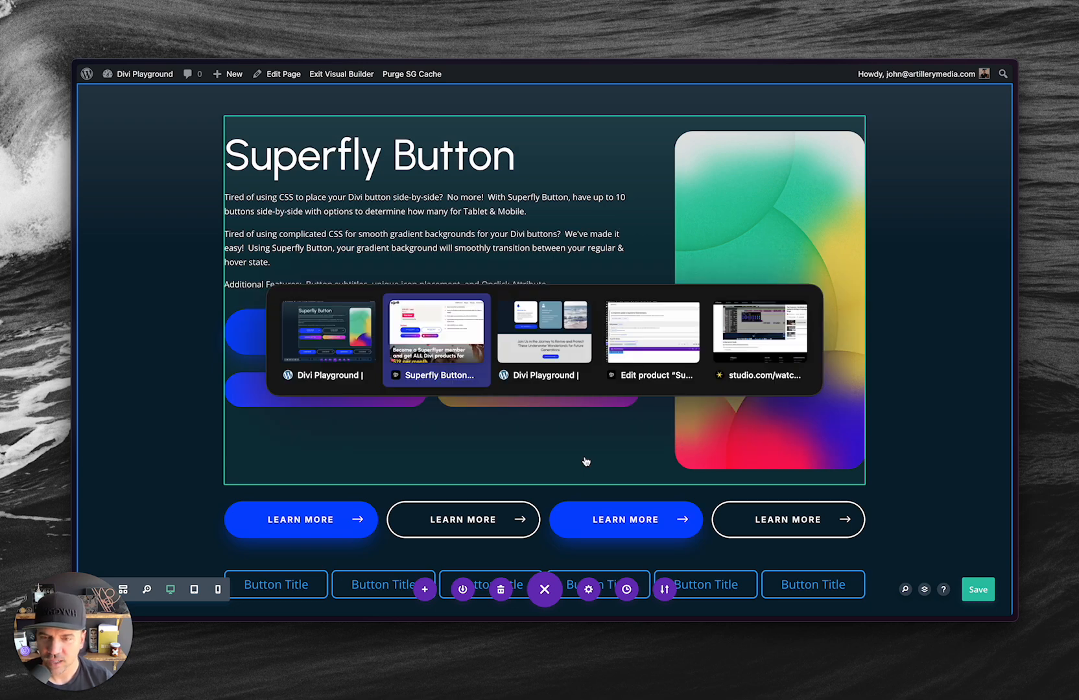
pyautogui.hotkey('ctrl', 'Tab')
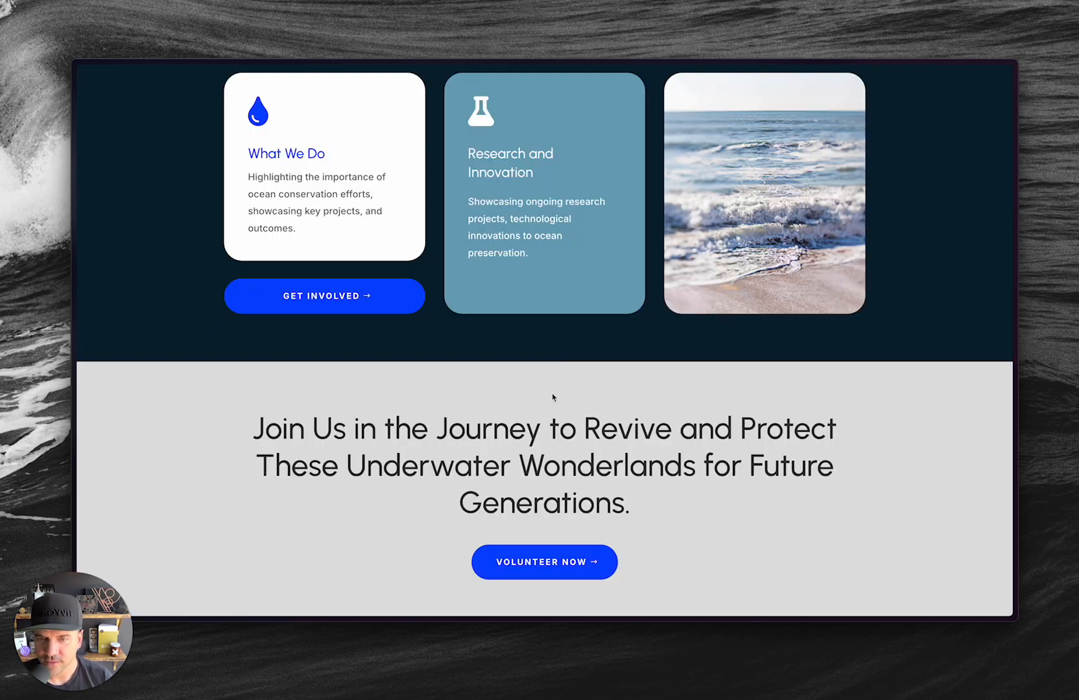
pyautogui.scroll(15, 548, 350)
pyautogui.scroll(1, 550, 351)
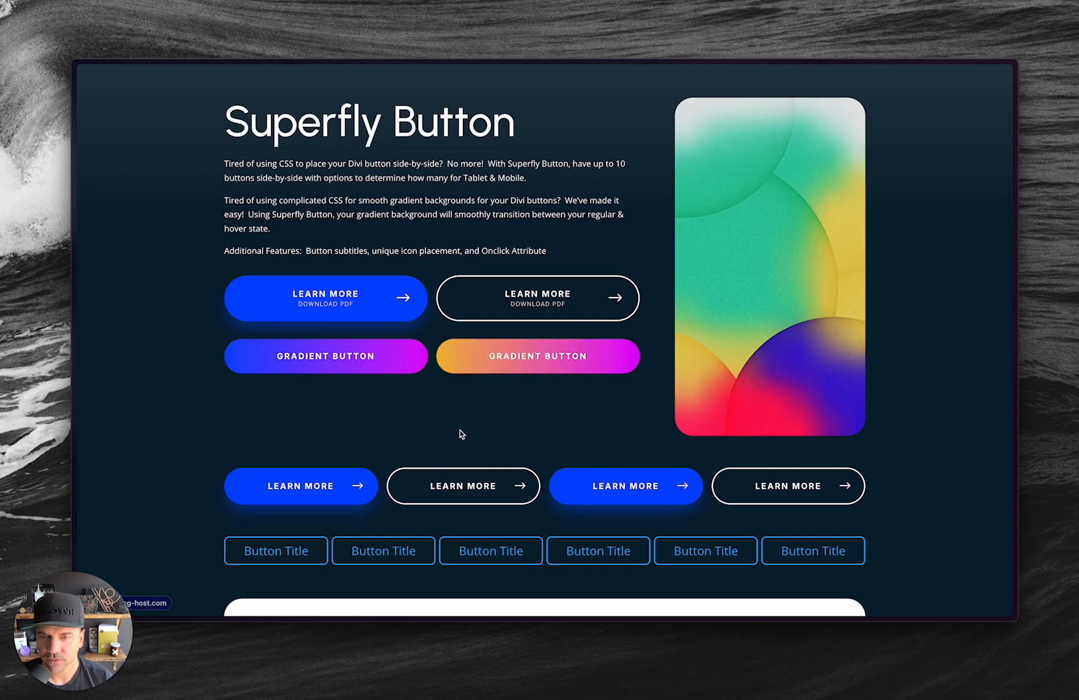
pyautogui.hotkey('ctrl', 'Tab')
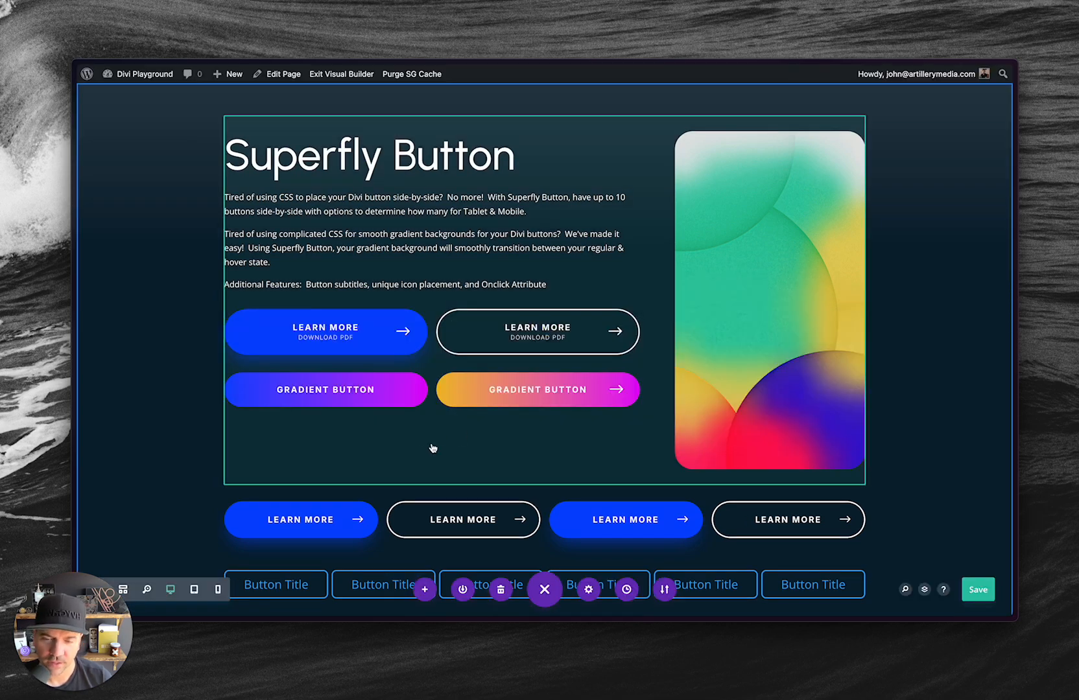
# Open the first Gradient Button item's settings and examine its background gradient and gradient stops.
pyautogui.moveTo(429, 397)
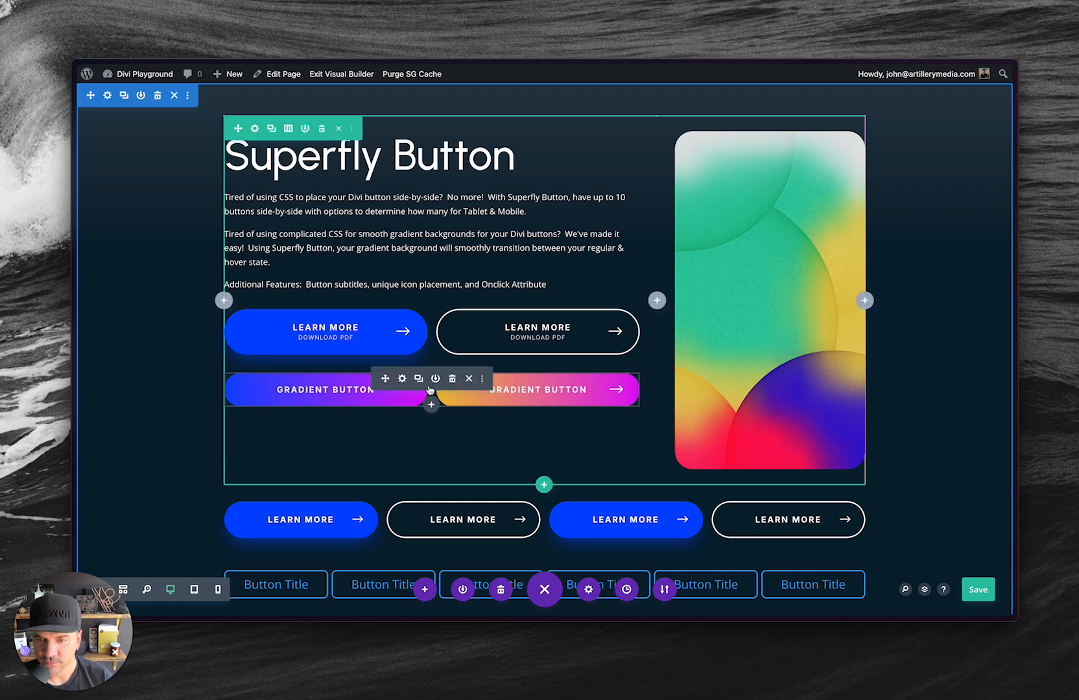
pyautogui.click(402, 379)
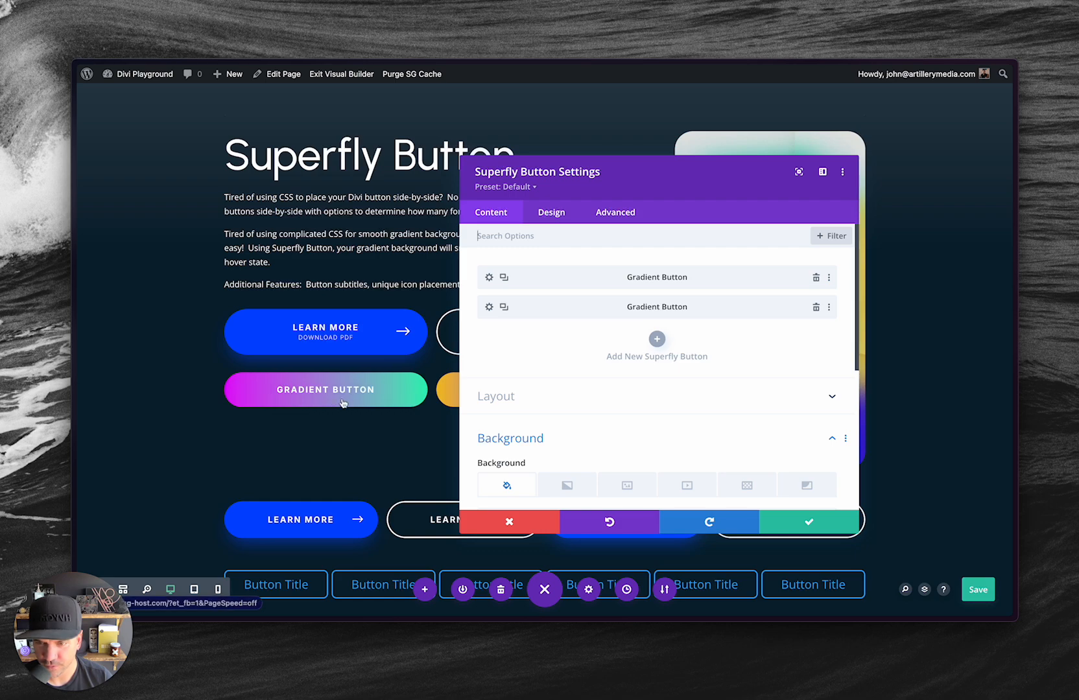
pyautogui.click(489, 280)
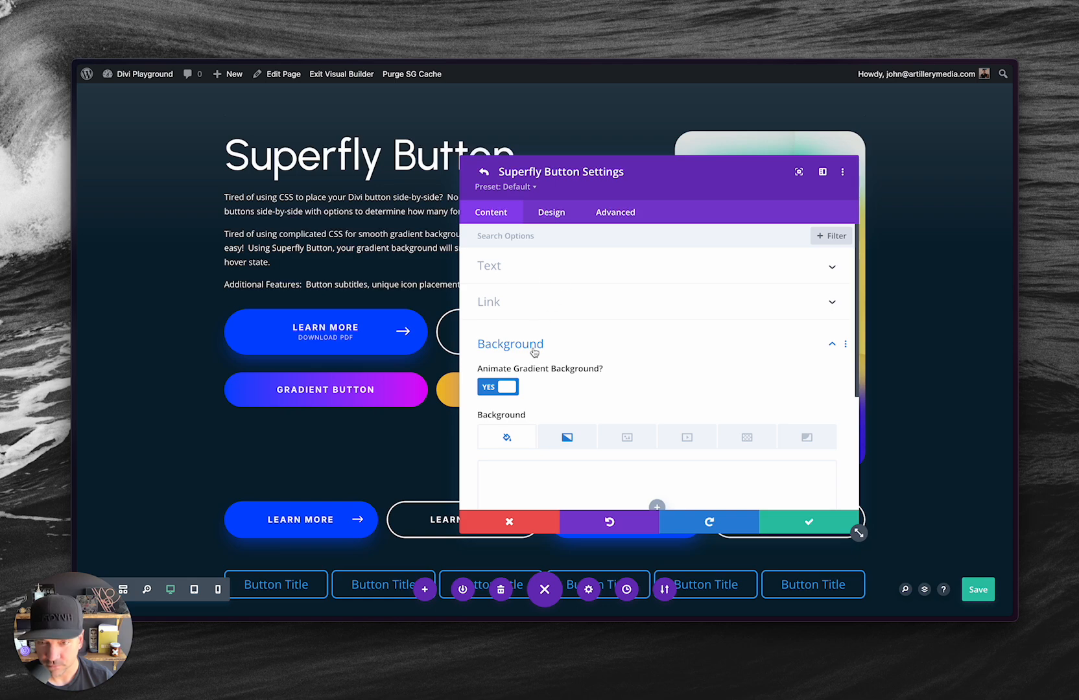
pyautogui.scroll(-1, 566, 399)
pyautogui.scroll(-1, 567, 403)
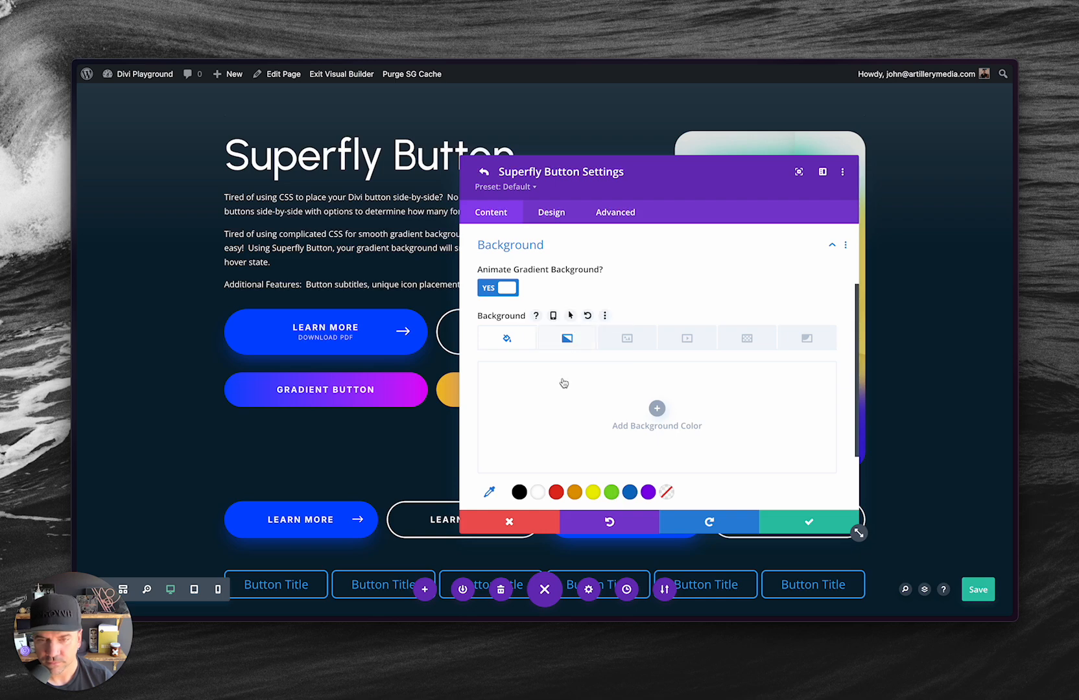
pyautogui.click(568, 338)
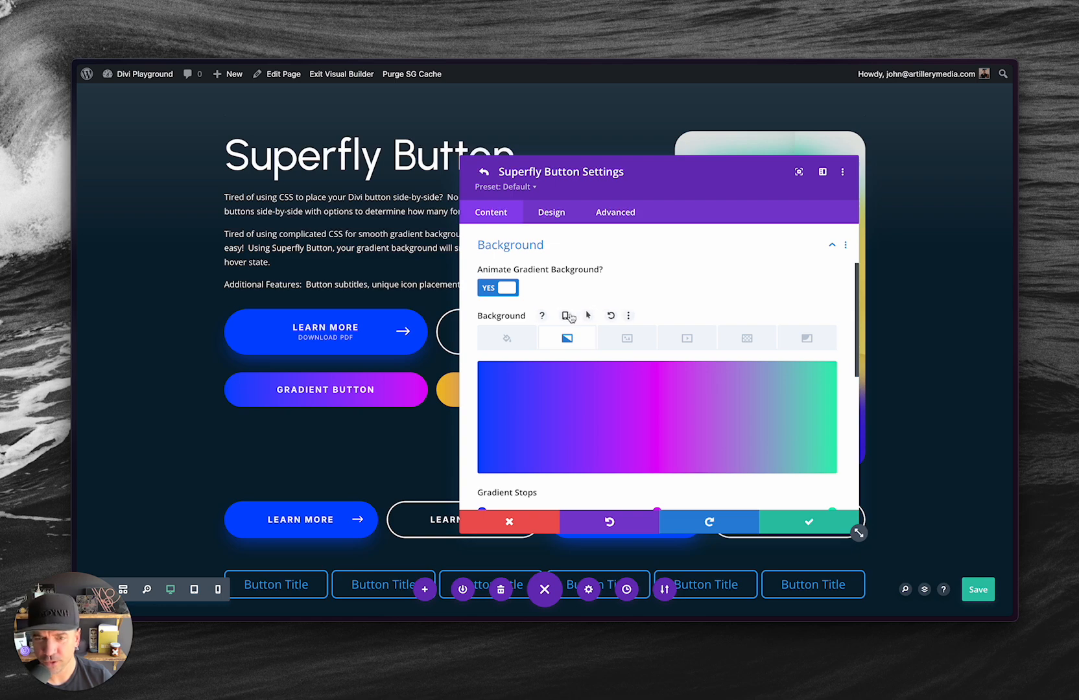
pyautogui.scroll(-3, 652, 441)
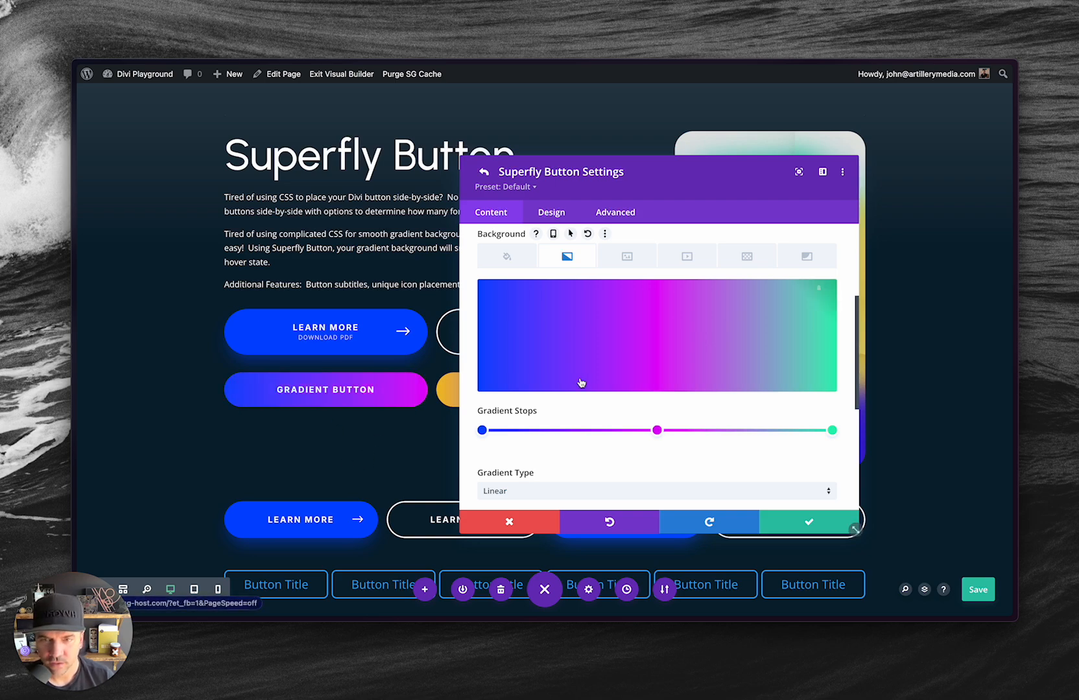
# Turn off Animate Gradient Background for the first Gradient Button item and save the page.
pyautogui.scroll(4, 580, 380)
pyautogui.click(494, 322)
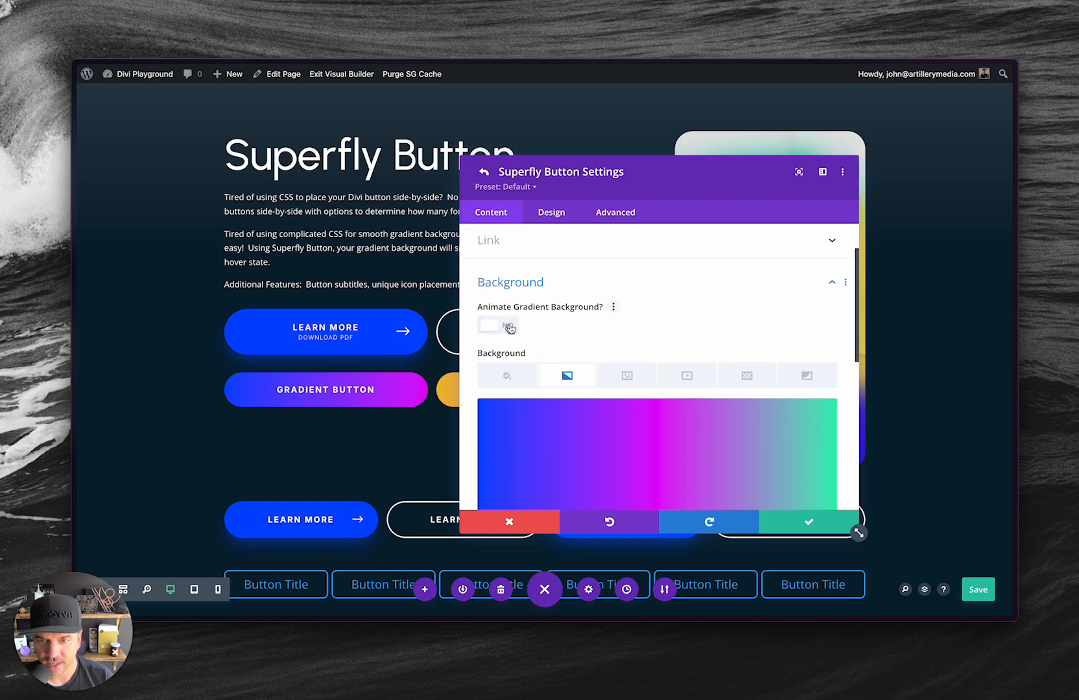
pyautogui.click(495, 324)
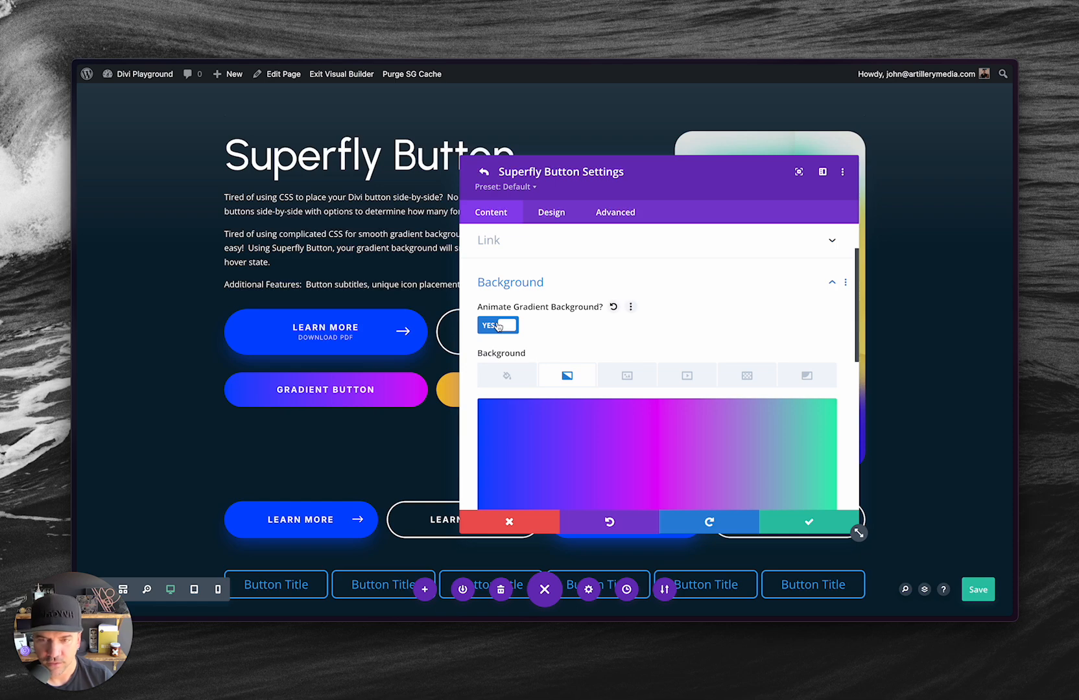
pyautogui.click(497, 325)
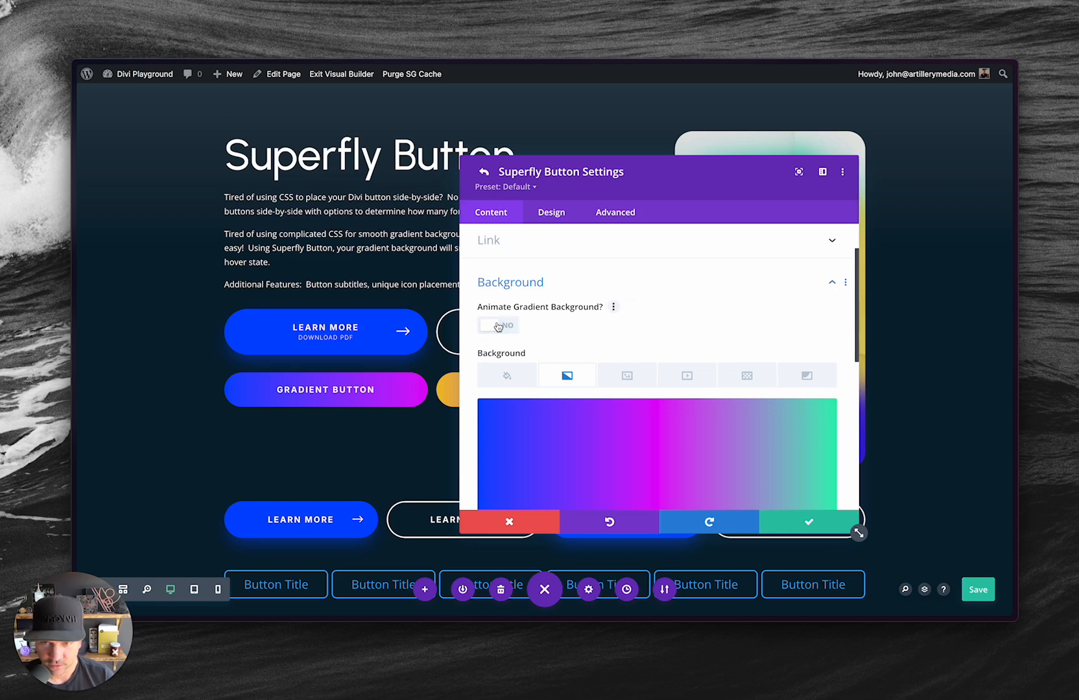
pyautogui.click(980, 590)
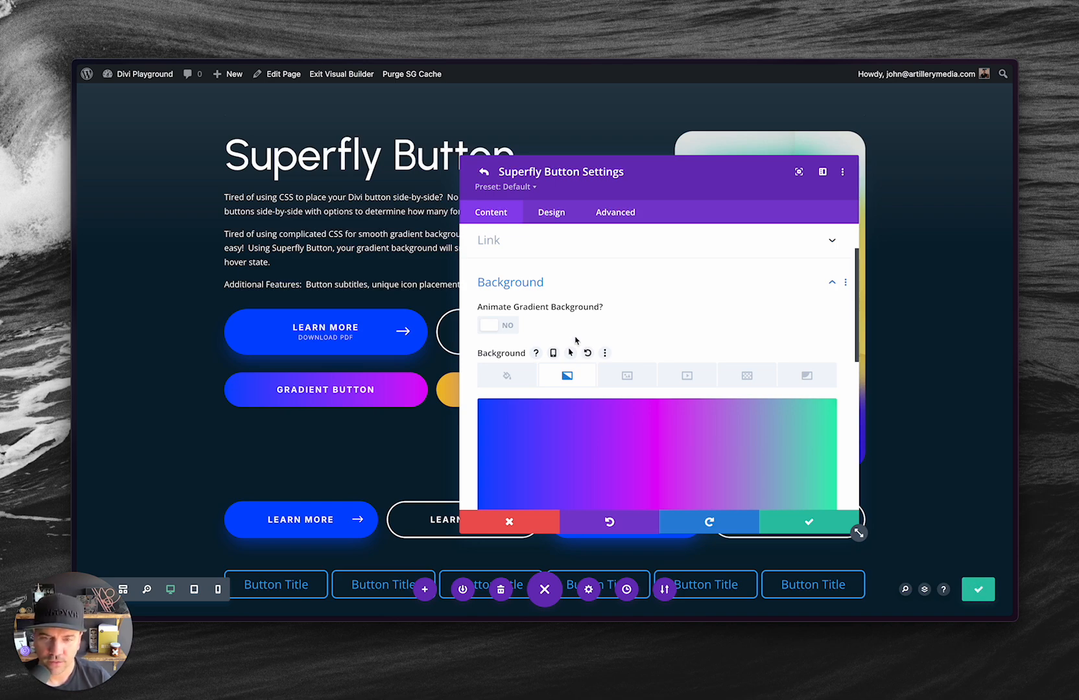
# Check the first gradient button's hover effect on the live page and return to its gradient background settings.
pyautogui.hotkey('alt', 'Tab')
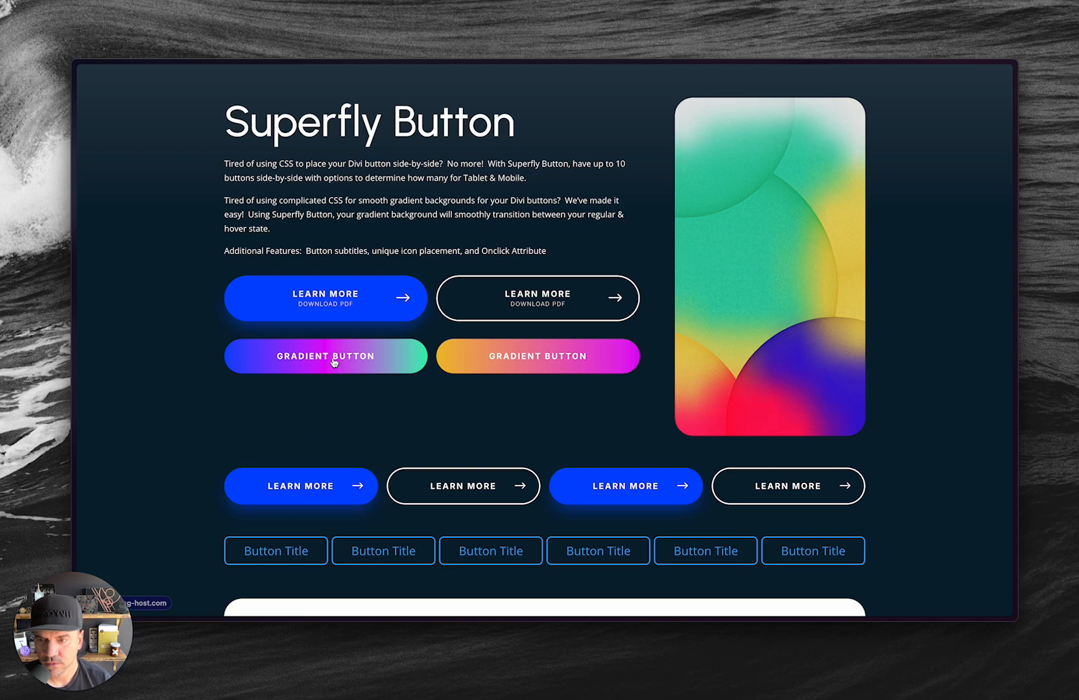
pyautogui.hotkey('alt', 'Tab')
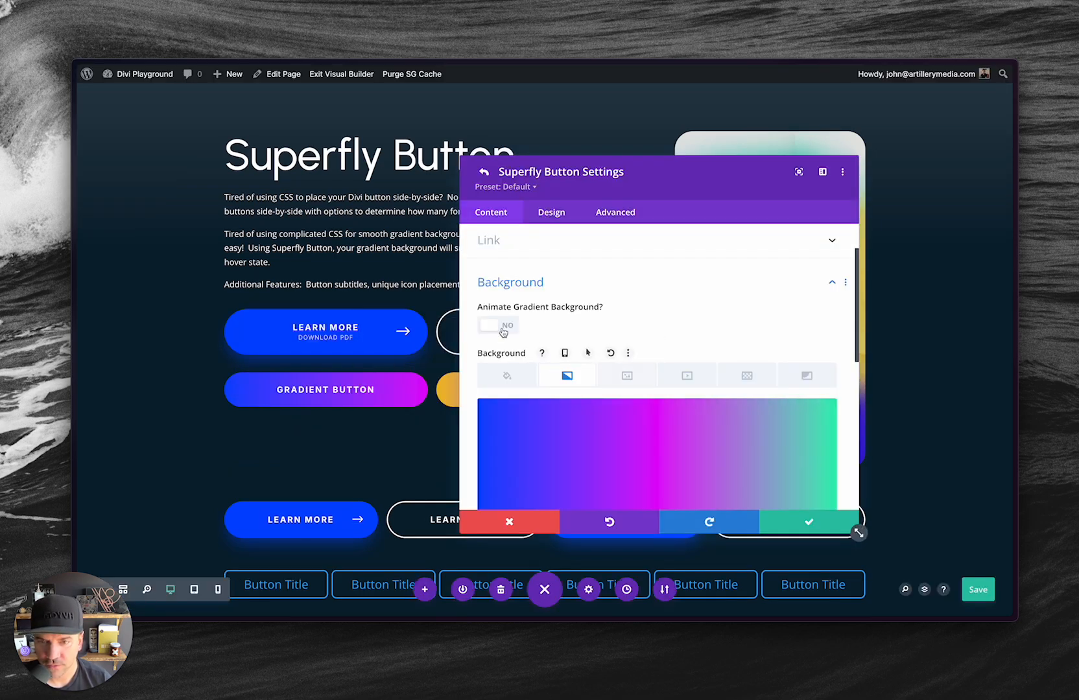
pyautogui.scroll(-2, 587, 365)
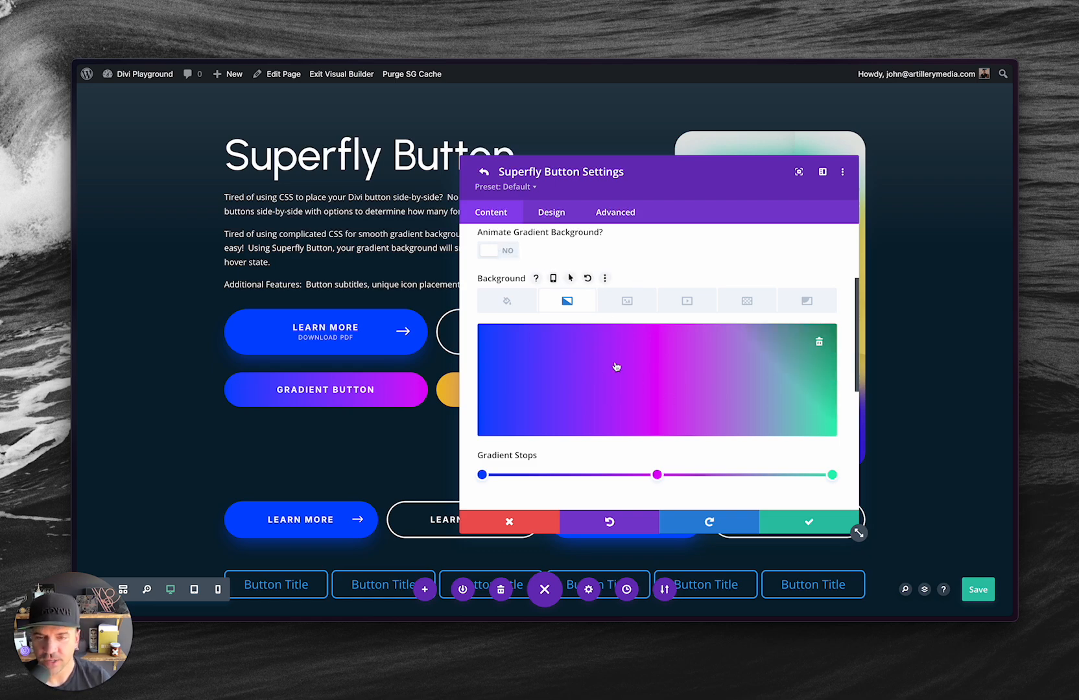
# Turn Animate Gradient Background back on, save the page and check the hover transition on the live page before accepting the settings.
pyautogui.click(504, 252)
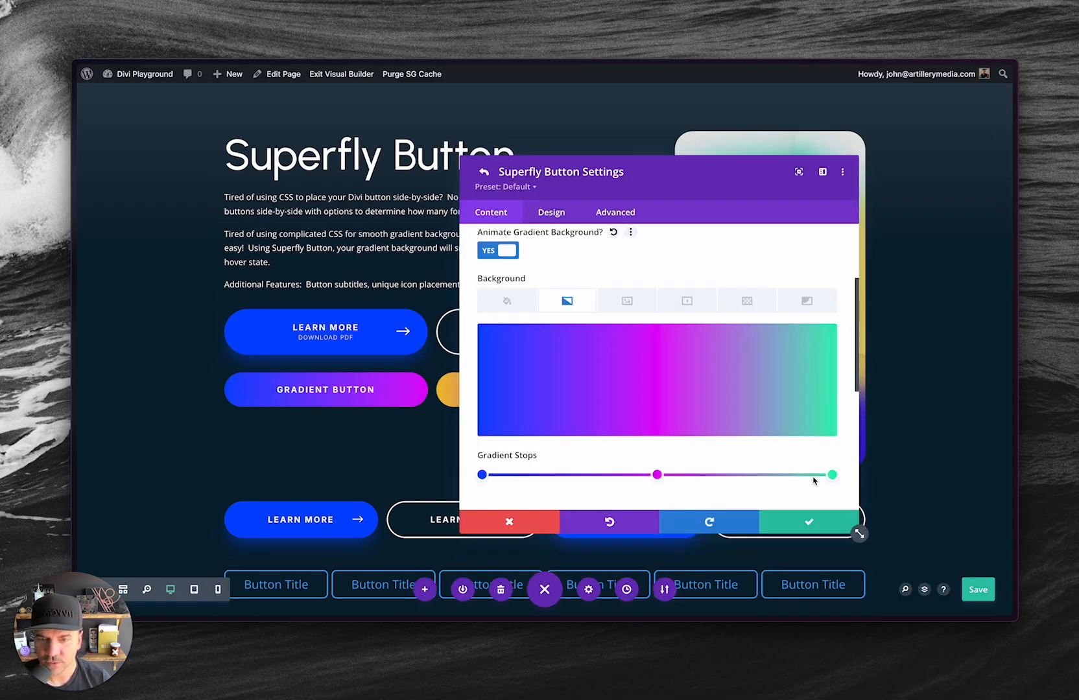
pyautogui.click(982, 590)
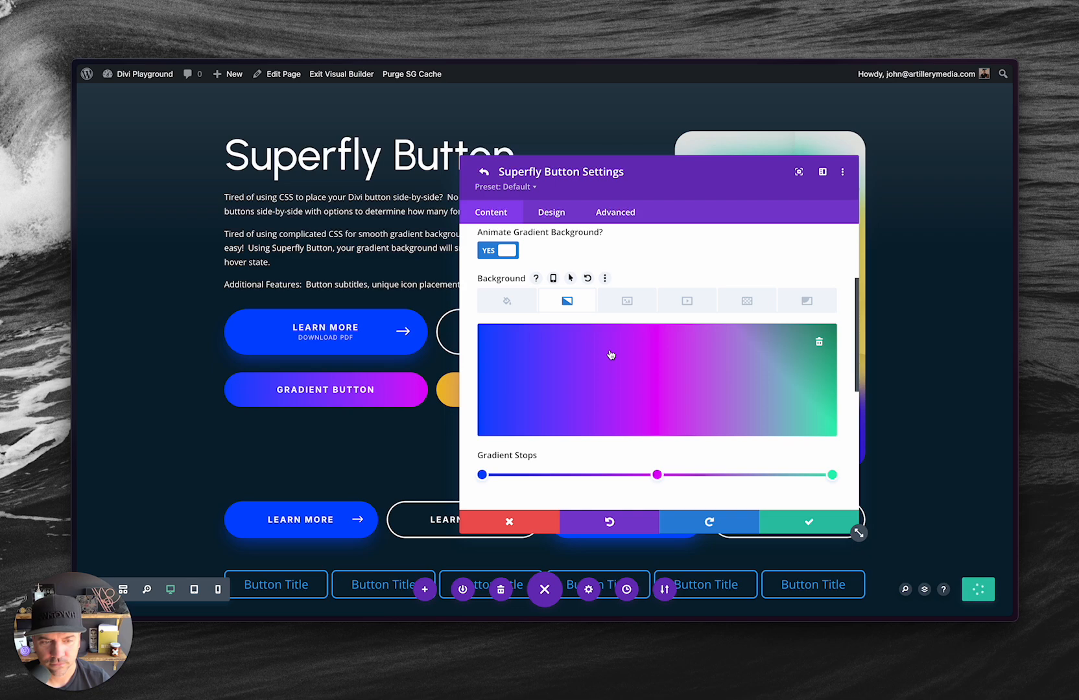
pyautogui.hotkey('alt', 'Tab')
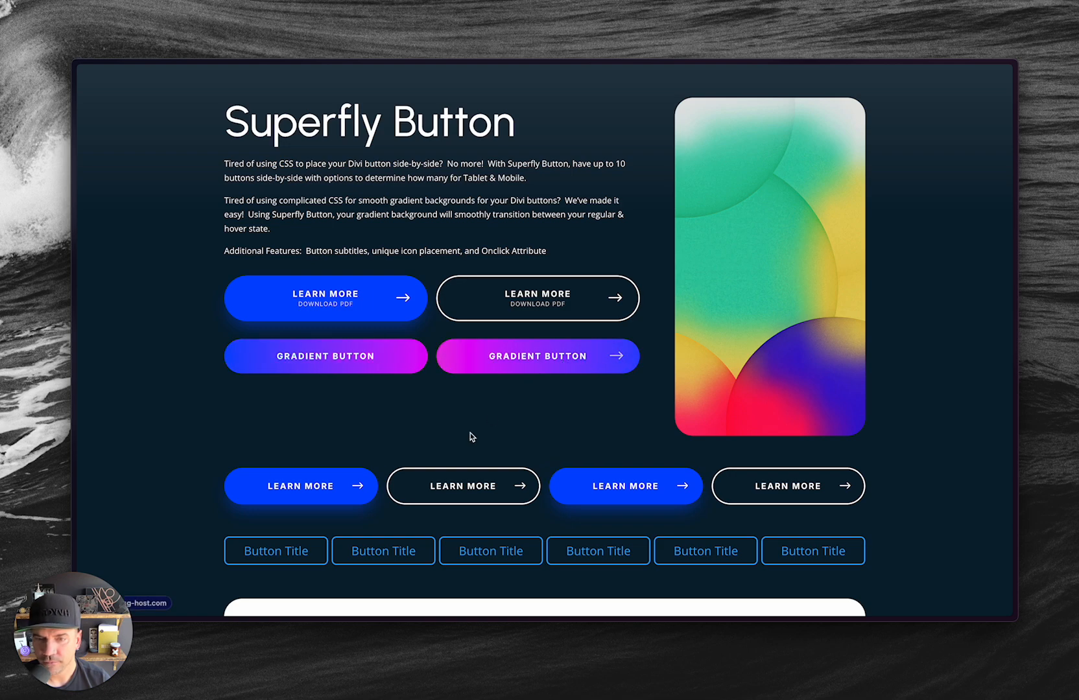
pyautogui.hotkey('alt', 'Tab')
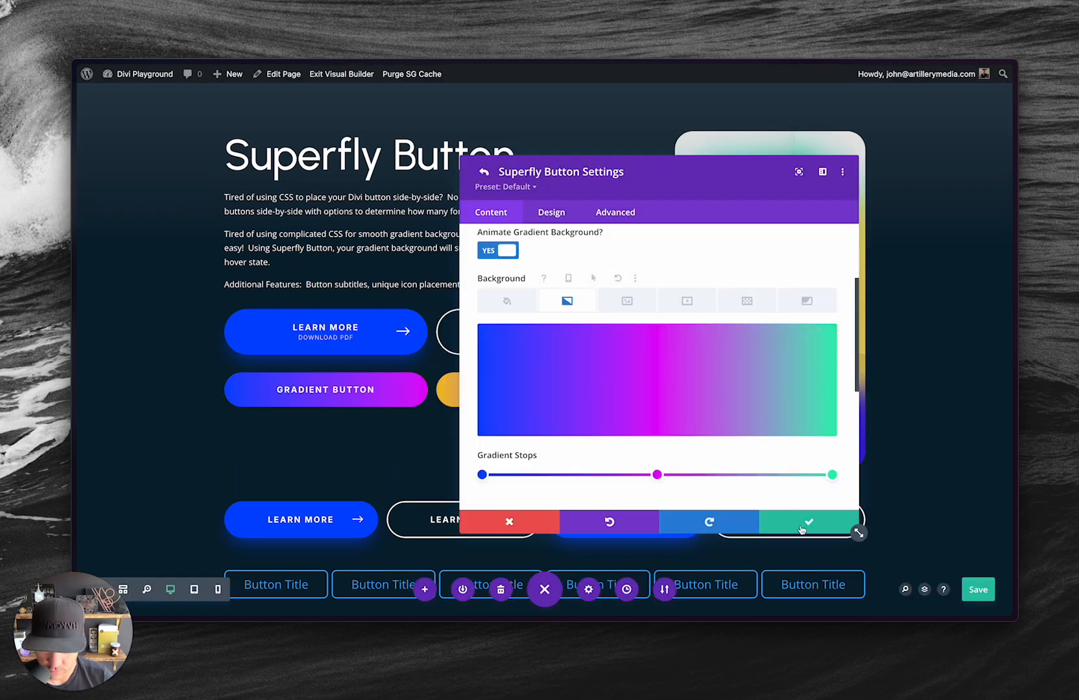
pyautogui.click(803, 523)
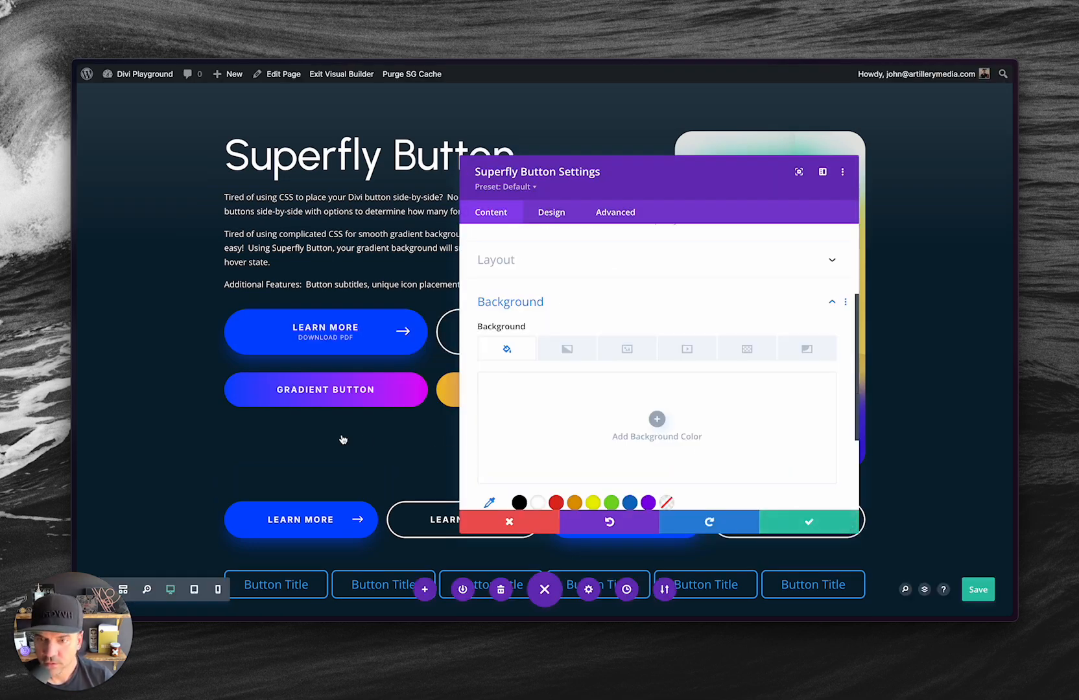
pyautogui.click(791, 522)
# Insert a new Superfly Button module directly below the gradient buttons module.
pyautogui.scroll(-1, 514, 483)
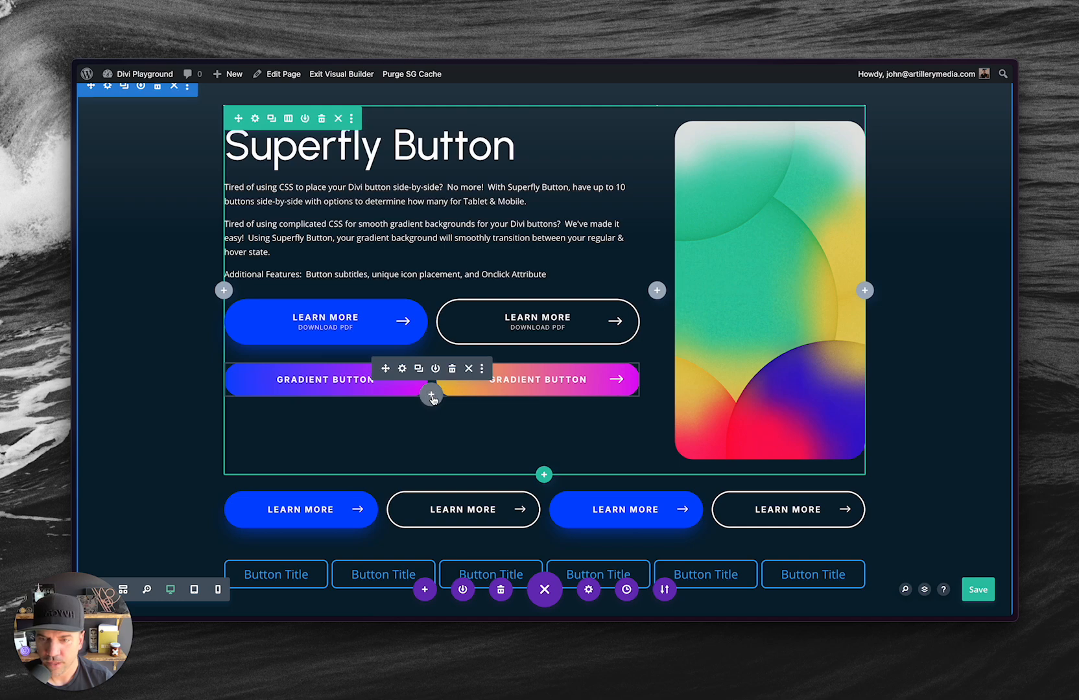
pyautogui.click(431, 393)
pyautogui.write('button')
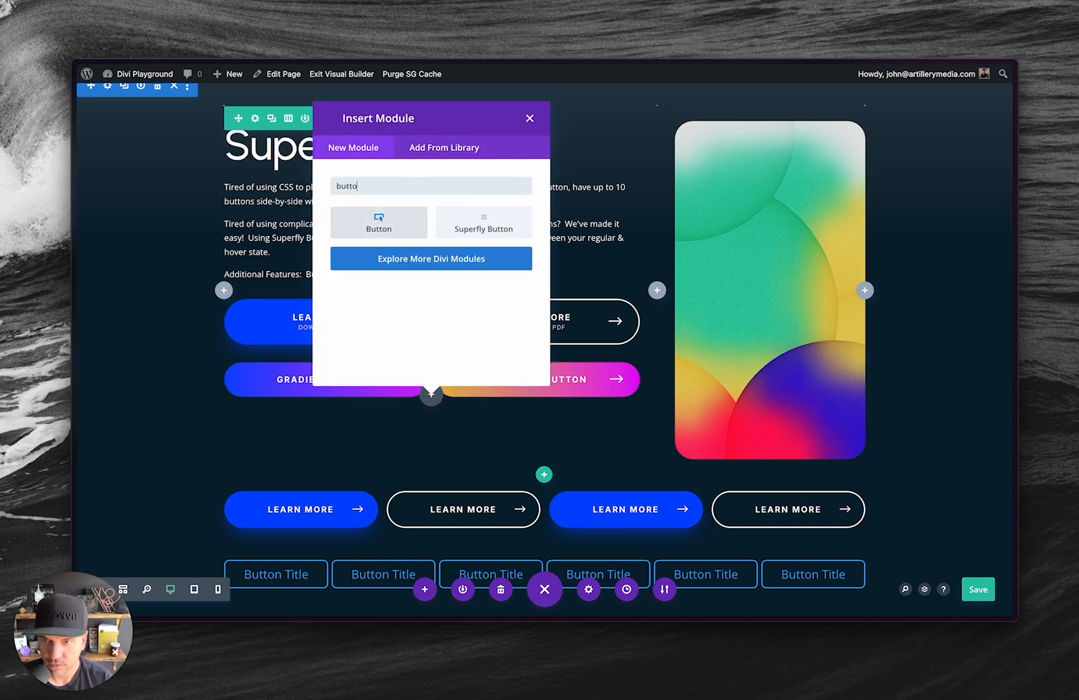
pyautogui.click(475, 222)
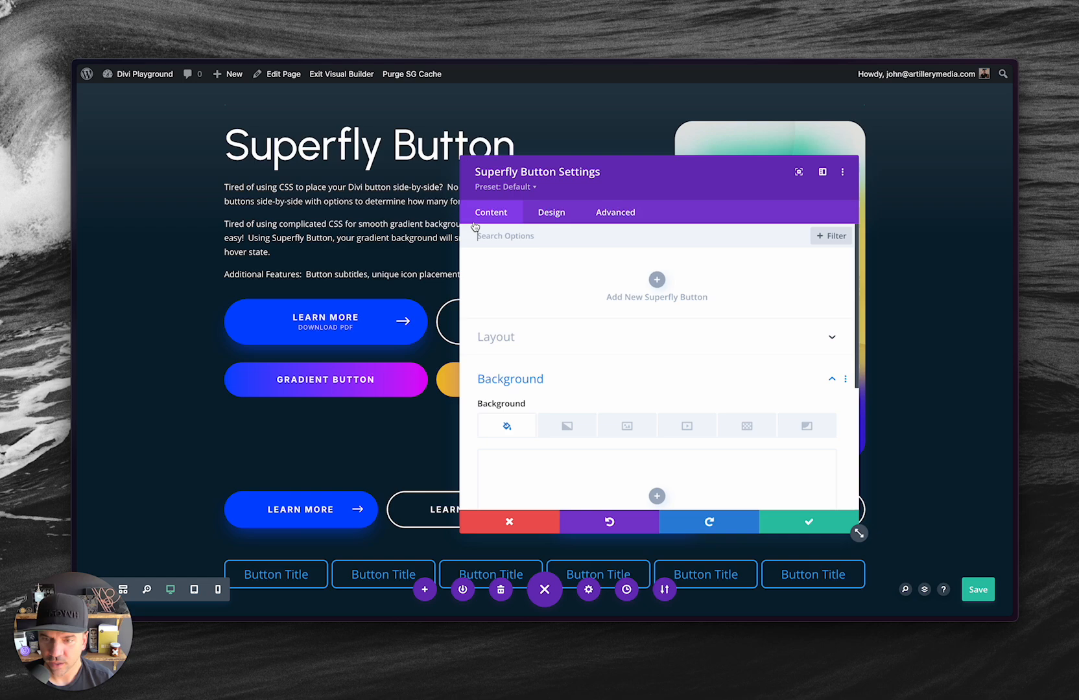
# Look over the new module's text and sizing design options and return to its content settings.
pyautogui.click(566, 217)
pyautogui.click(537, 305)
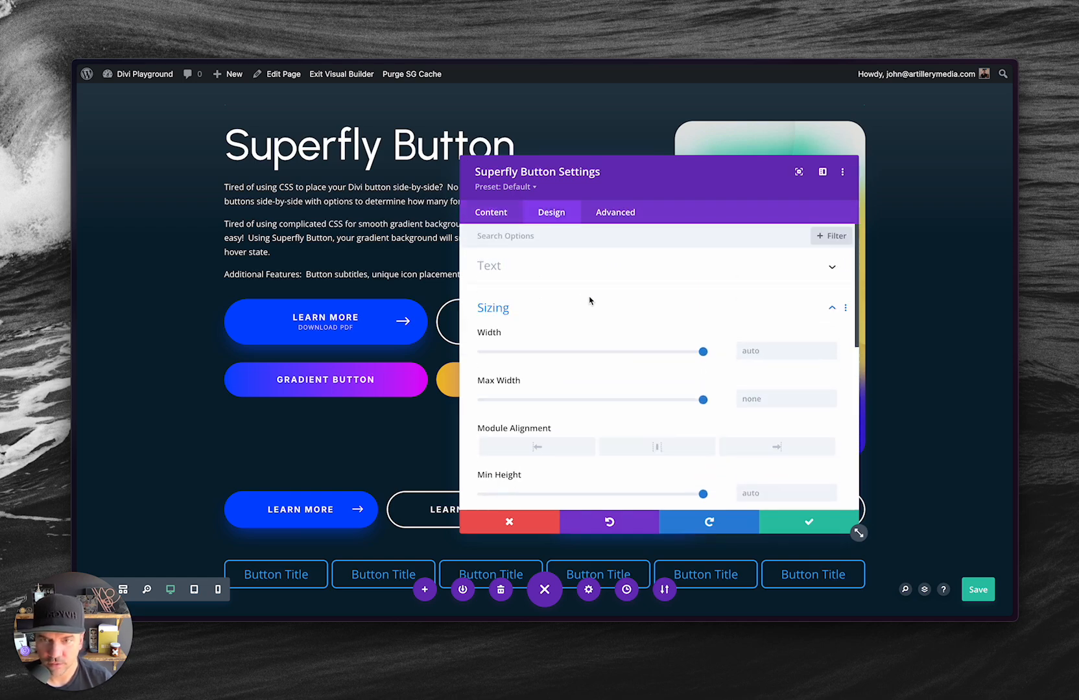
pyautogui.click(507, 275)
pyautogui.click(502, 217)
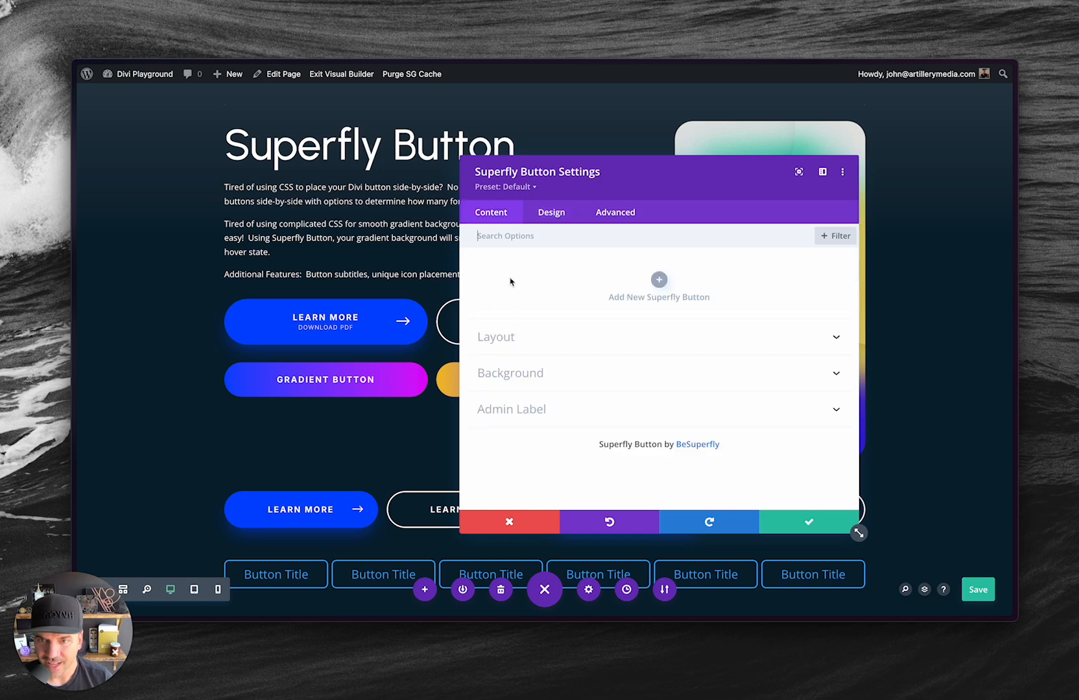
# Add a new button item to the module and title it "Button Title".
pyautogui.click(659, 280)
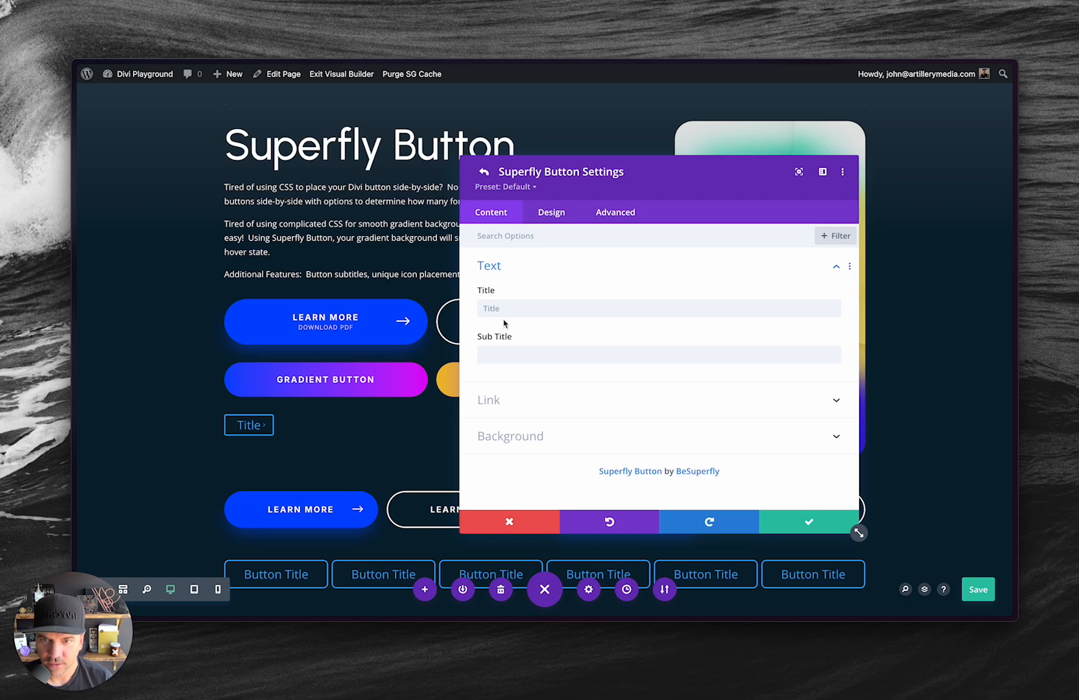
pyautogui.click(535, 309)
pyautogui.write('Button Title')
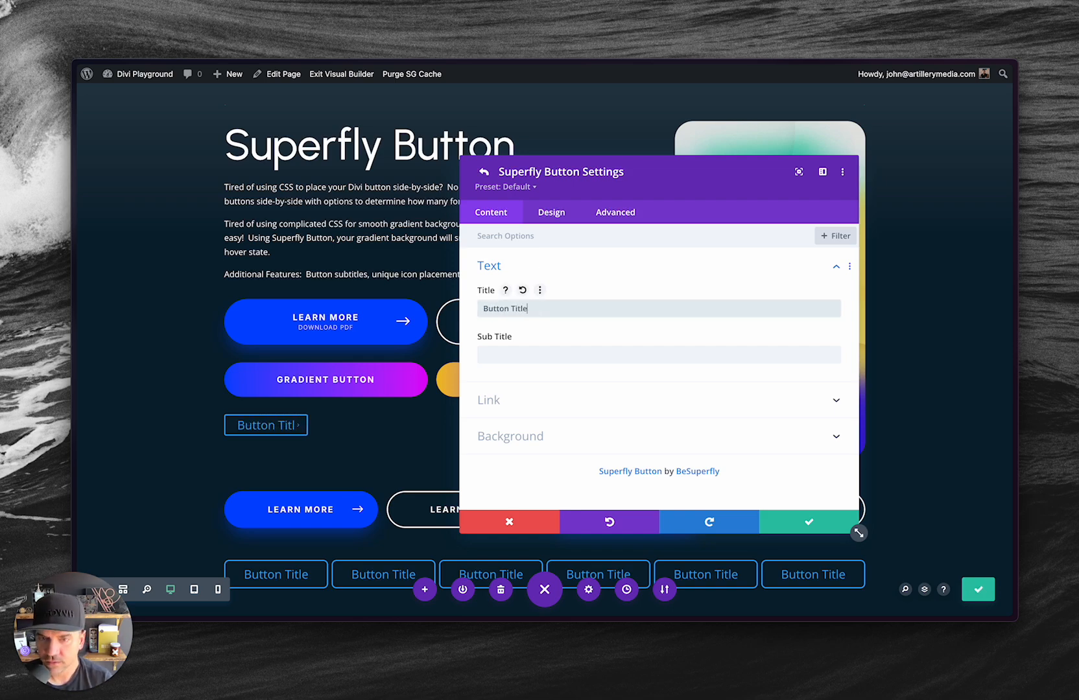
# Set the new button's text color to white in its design settings.
pyautogui.click(551, 212)
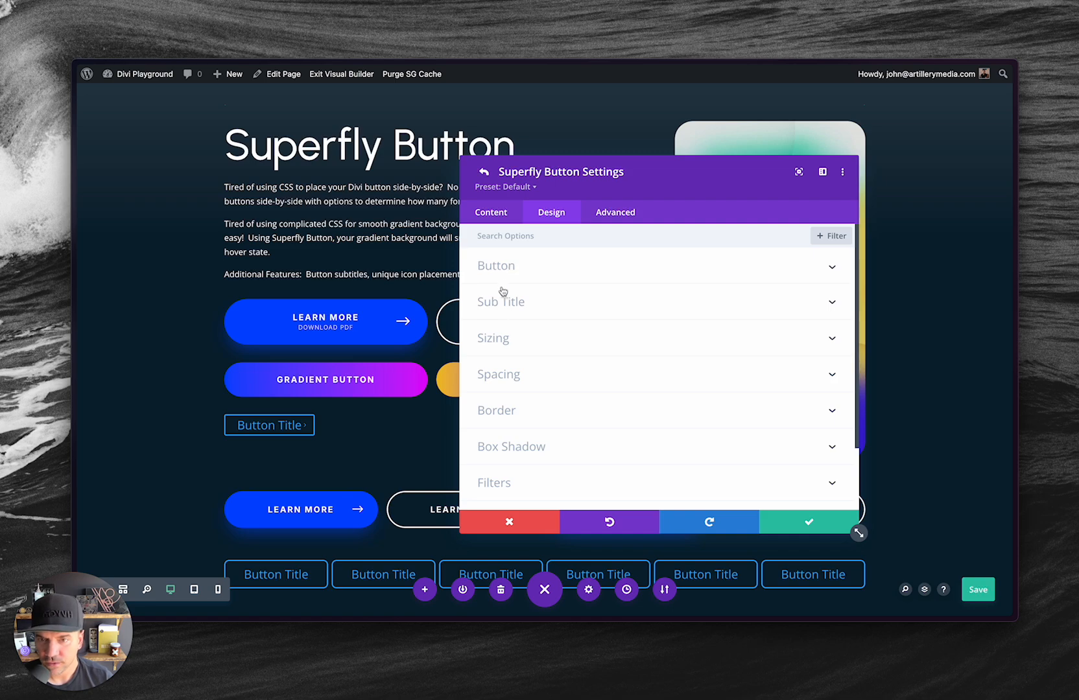
pyautogui.click(498, 273)
pyautogui.click(497, 309)
pyautogui.click(503, 219)
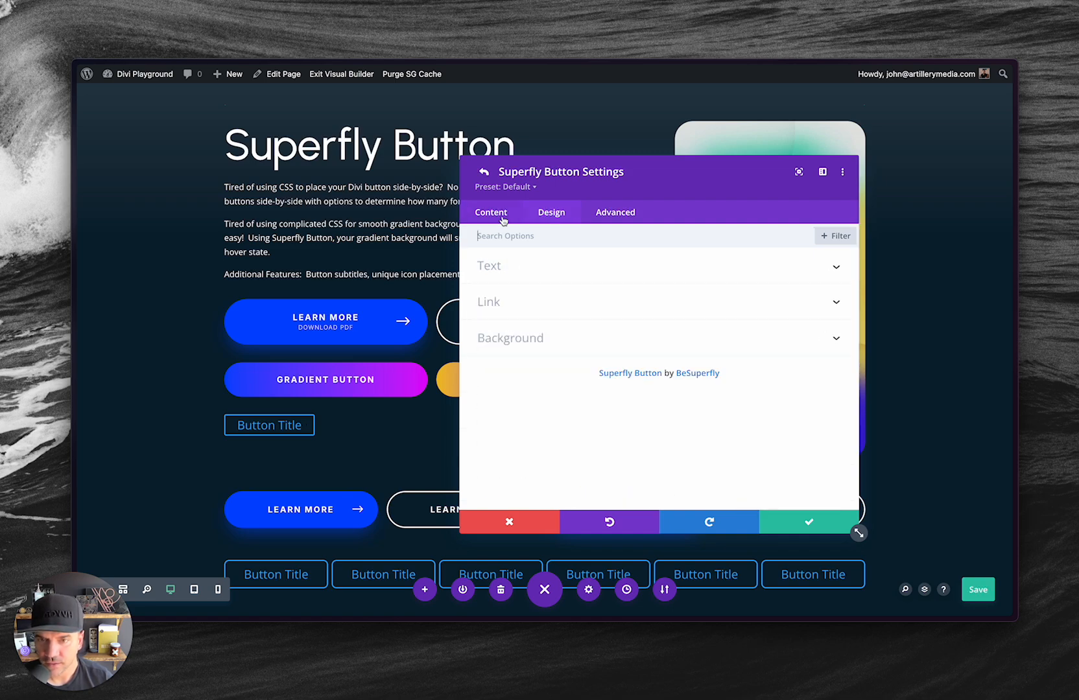
pyautogui.click(537, 214)
pyautogui.scroll(-3, 583, 380)
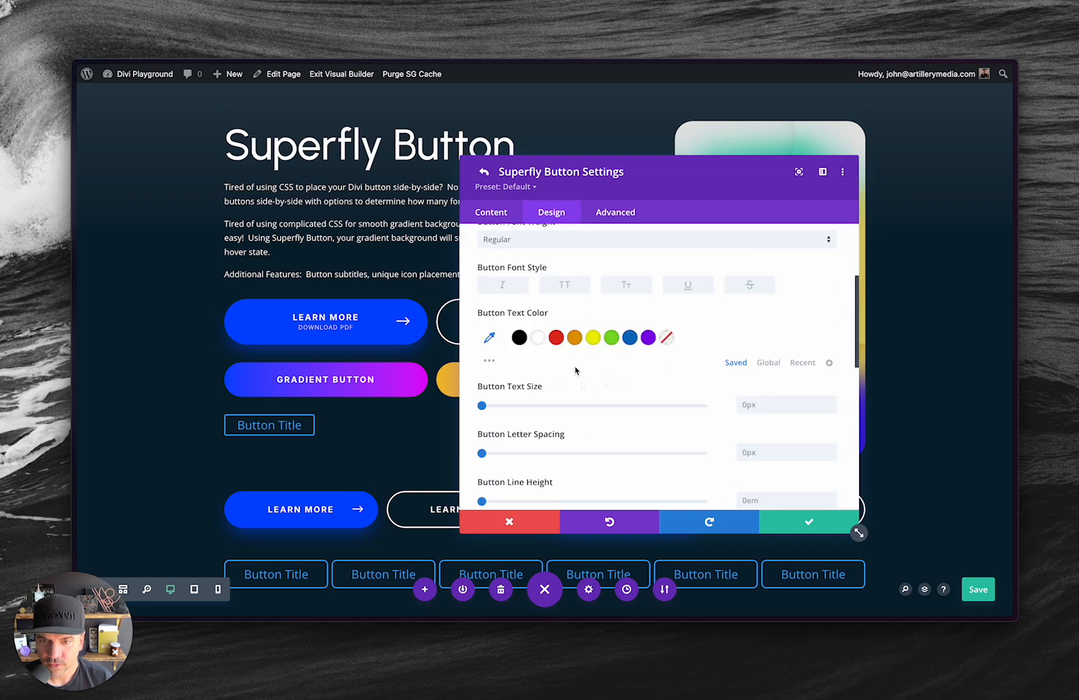
pyautogui.click(538, 337)
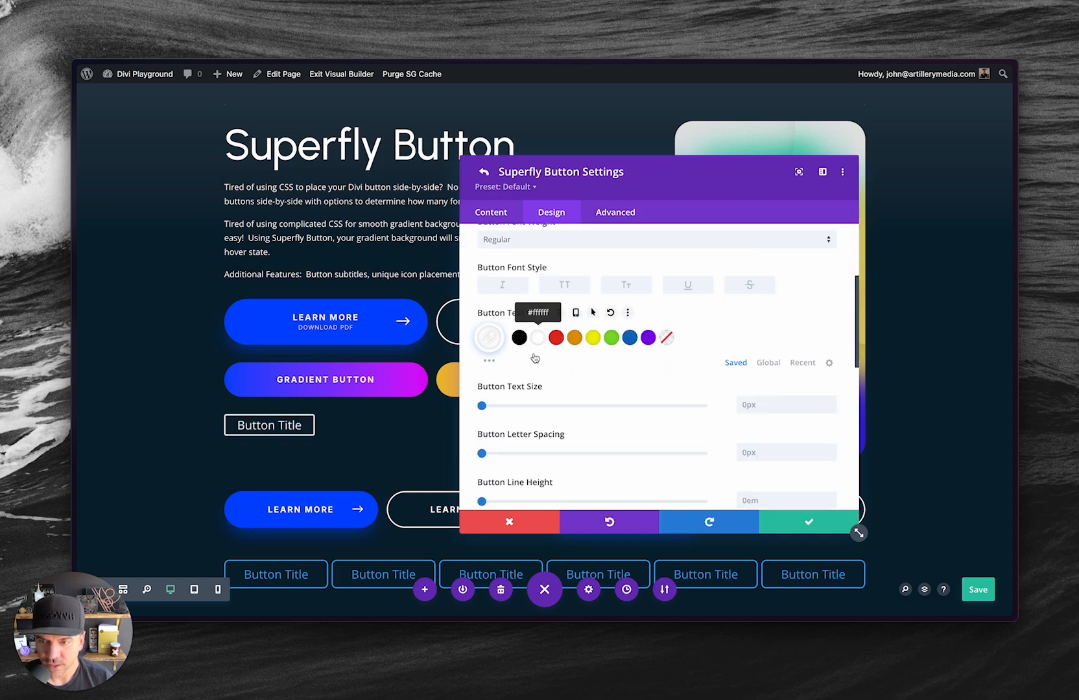
# Set the button's padding to 20px top and bottom and 80px left and right, and round all its corners to 100px.
pyautogui.click(491, 213)
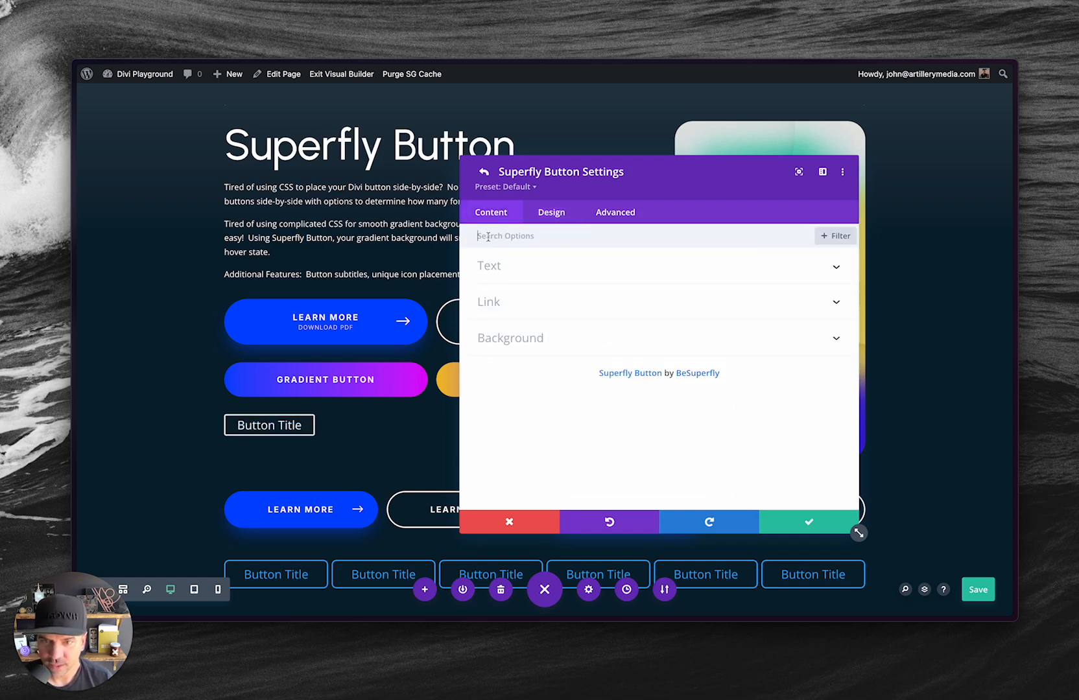
pyautogui.click(550, 214)
pyautogui.scroll(-10, 537, 352)
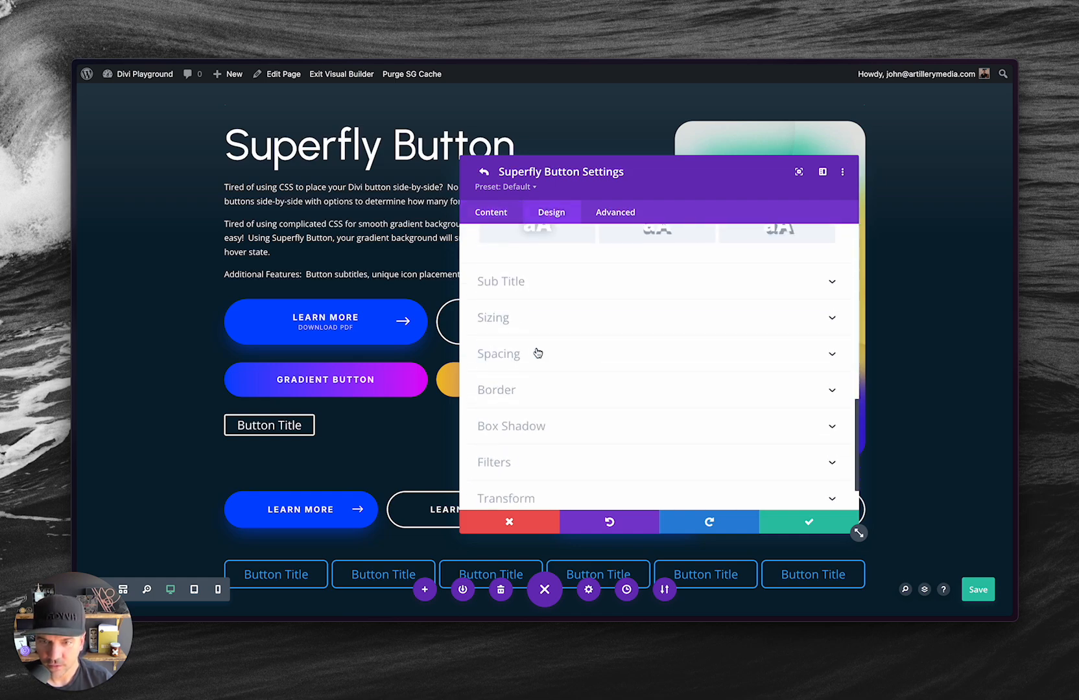
pyautogui.click(538, 353)
pyautogui.click(527, 285)
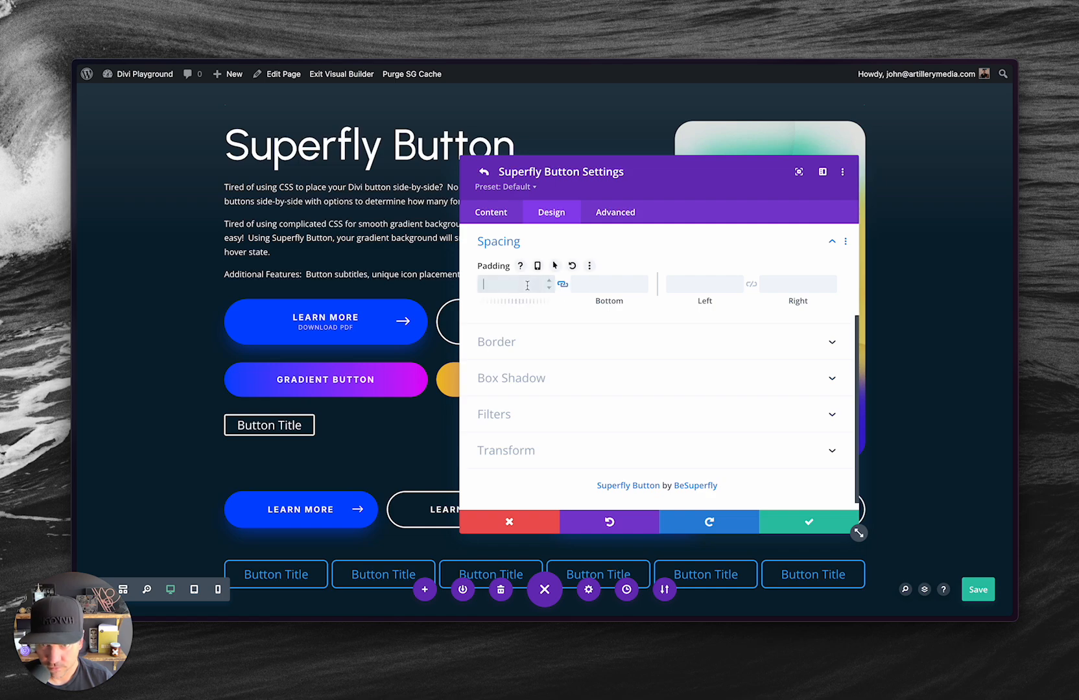
pyautogui.write('20')
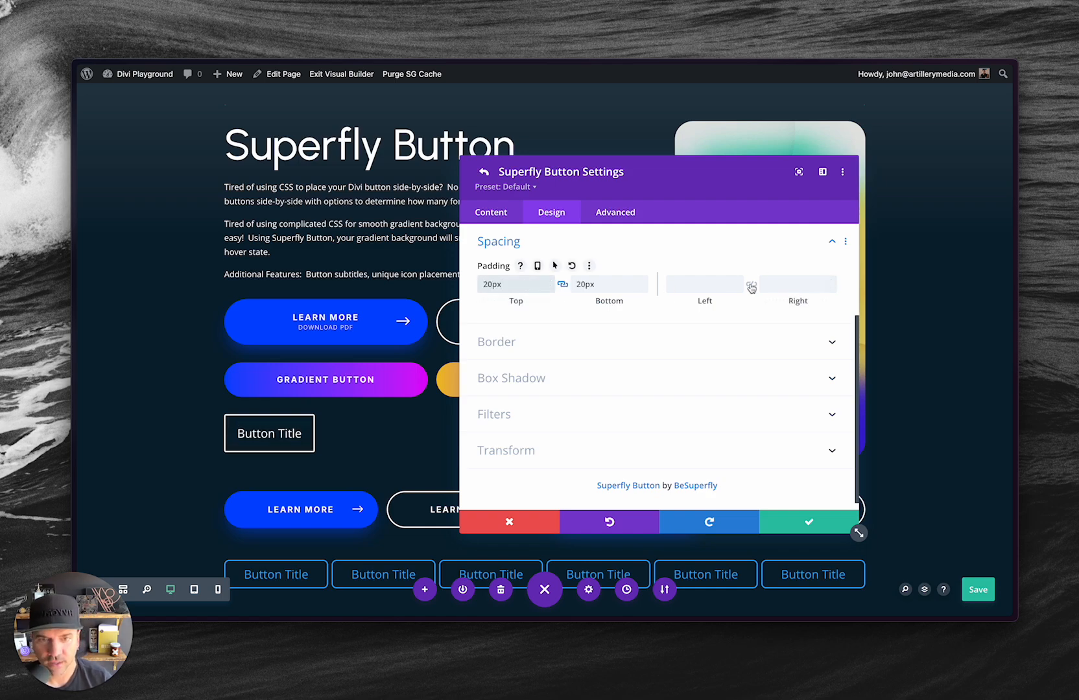
pyautogui.click(698, 284)
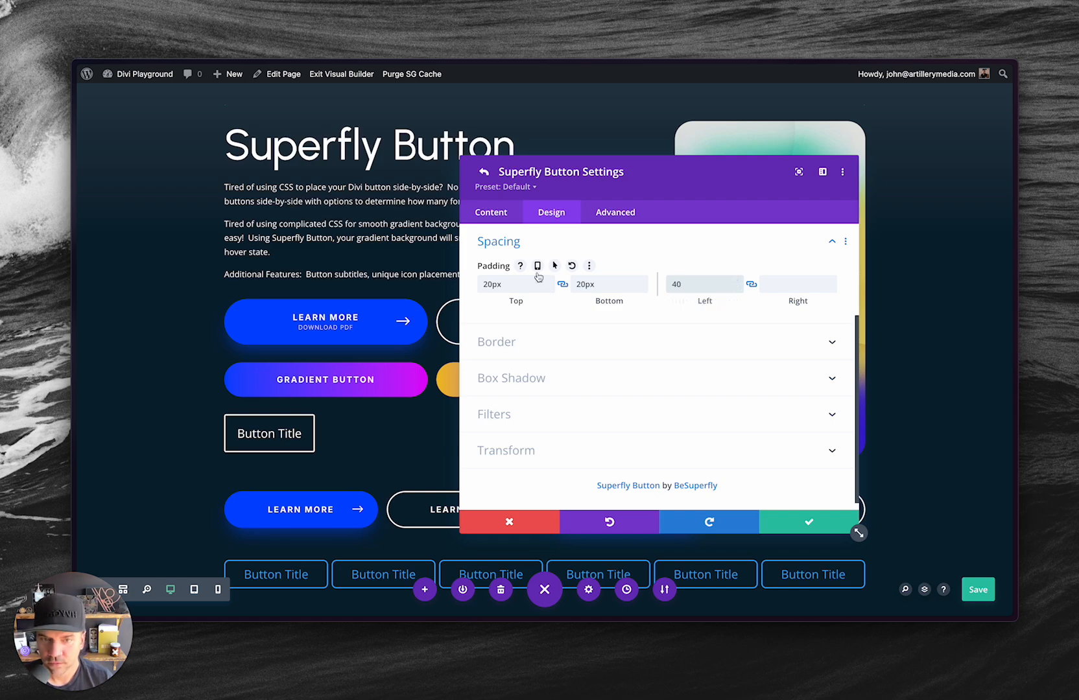
pyautogui.moveTo(690, 280); pyautogui.dragTo(673, 276)
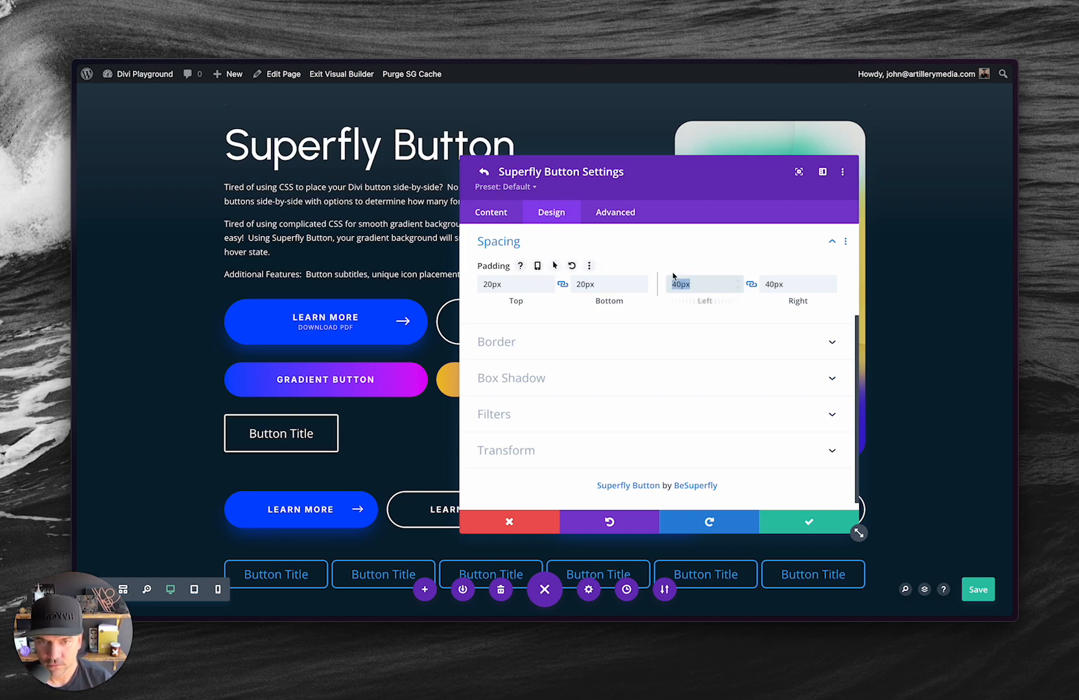
pyautogui.write('8')
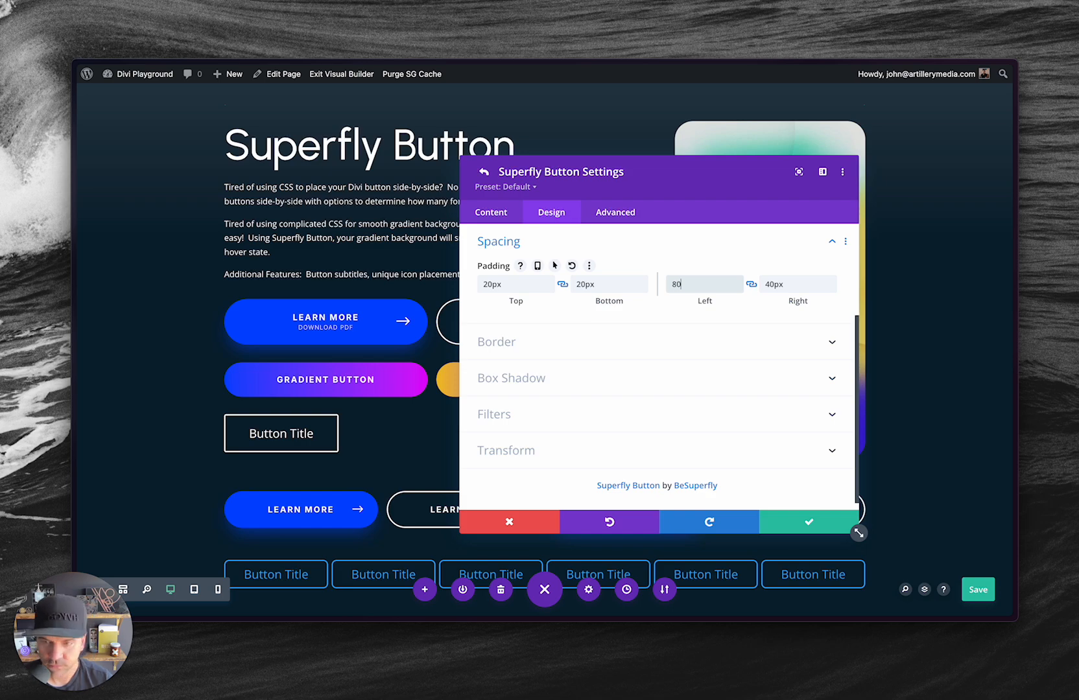
pyautogui.click(495, 344)
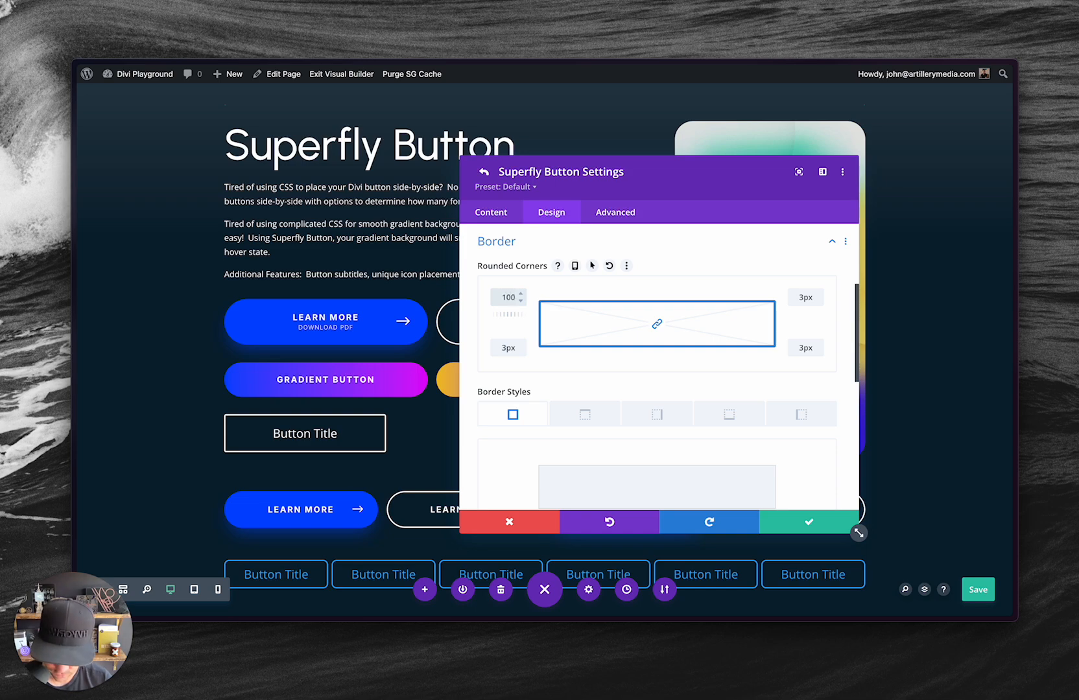
pyautogui.write('100px')
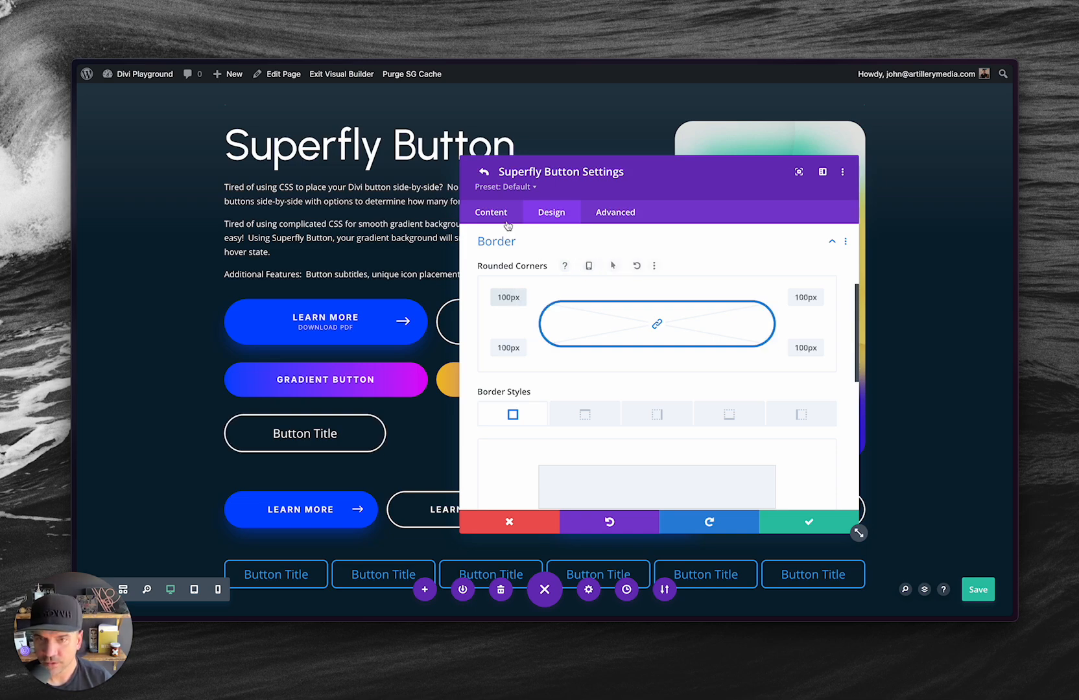
# Add a background gradient to the button and change its first gradient stop to magenta.
pyautogui.click(502, 219)
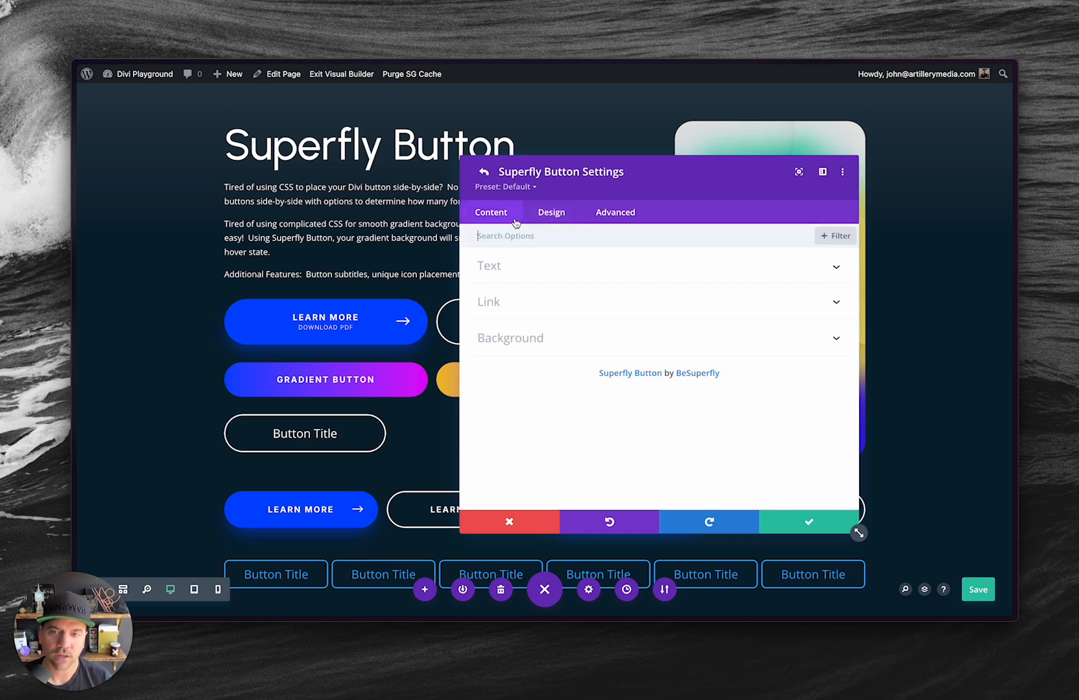
pyautogui.click(522, 341)
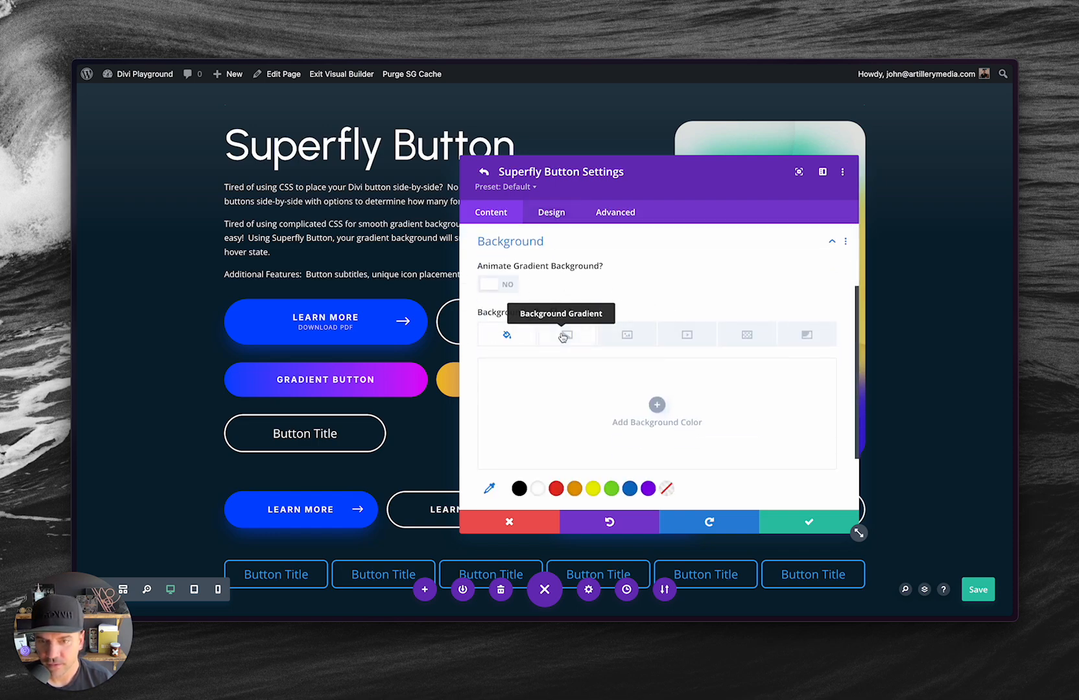
pyautogui.click(566, 336)
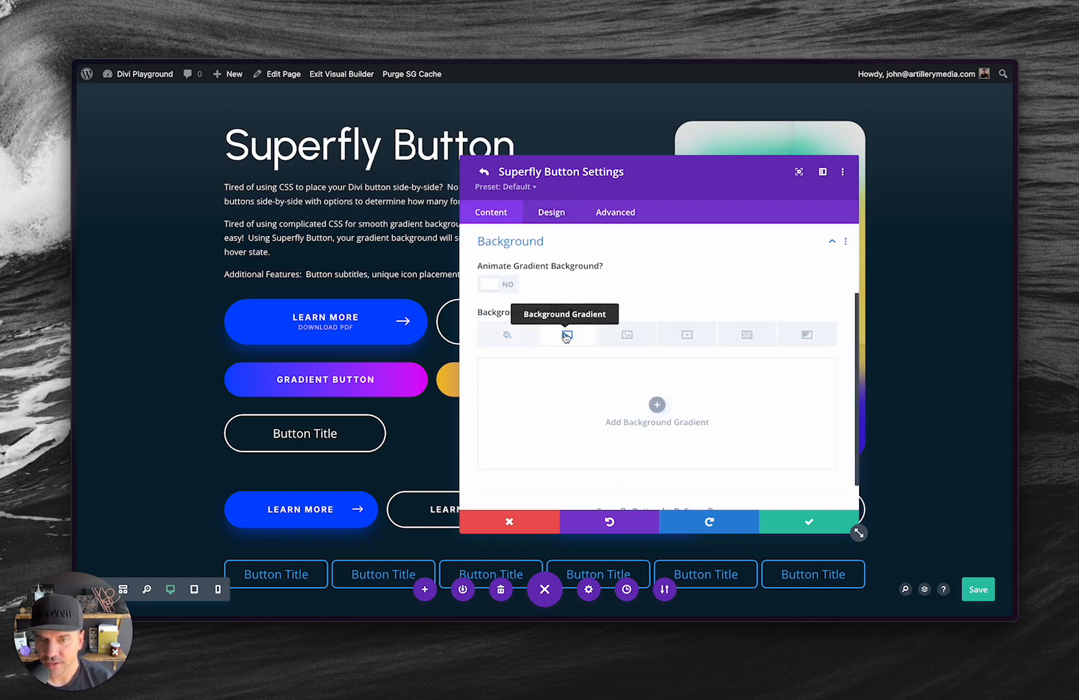
pyautogui.click(572, 408)
pyautogui.scroll(-2, 590, 433)
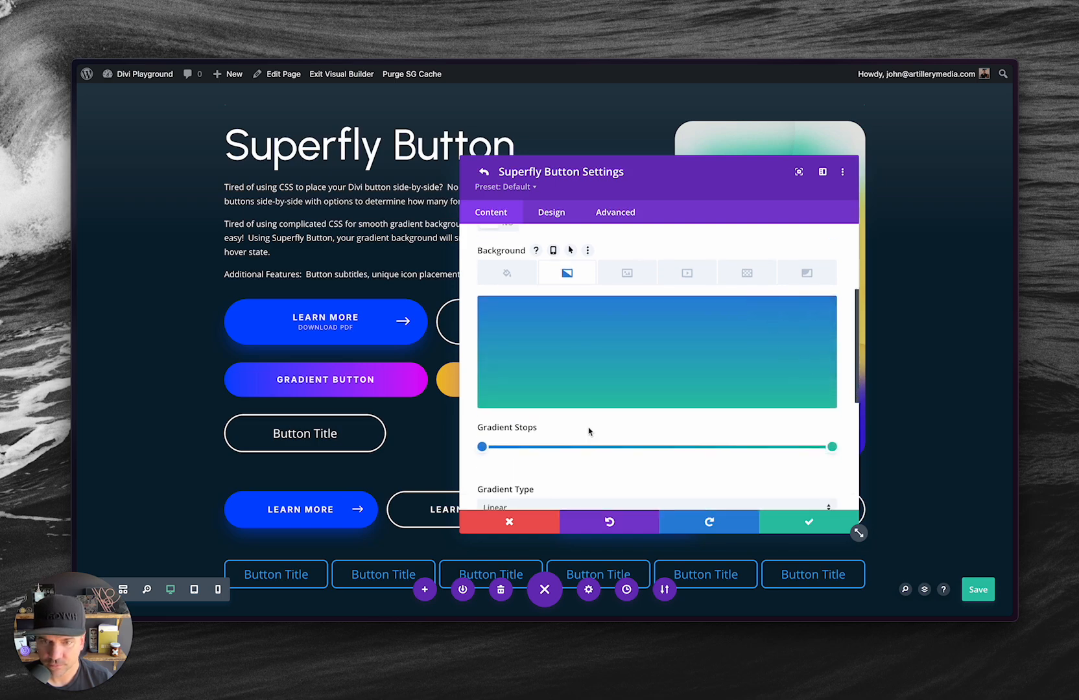
pyautogui.click(482, 447)
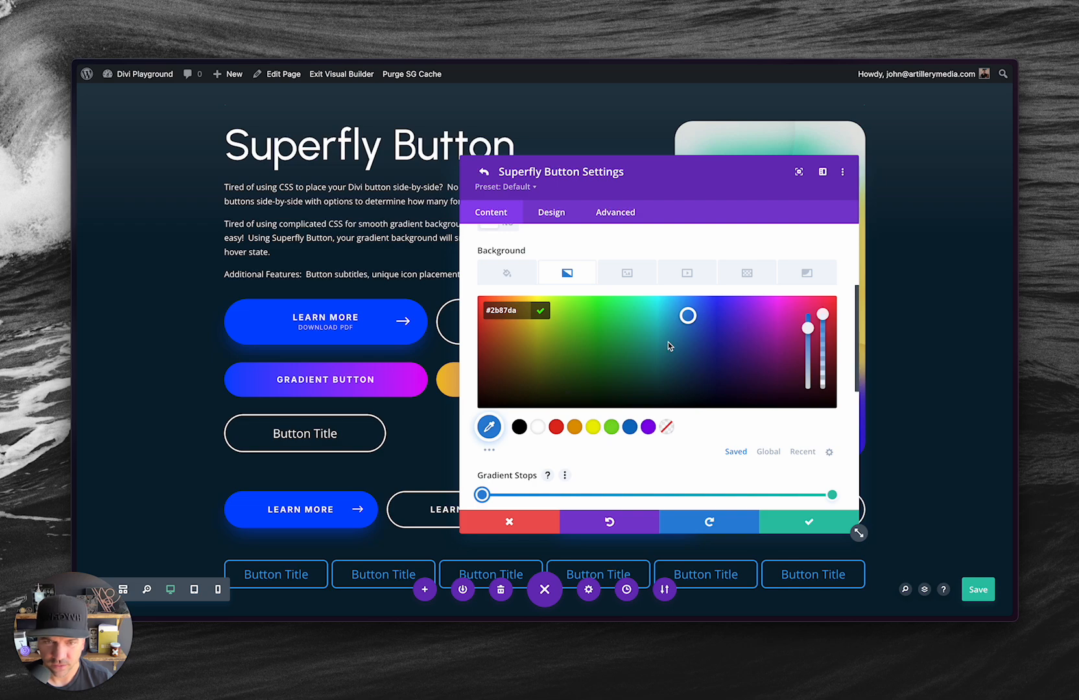
pyautogui.moveTo(692, 313); pyautogui.dragTo(791, 310)
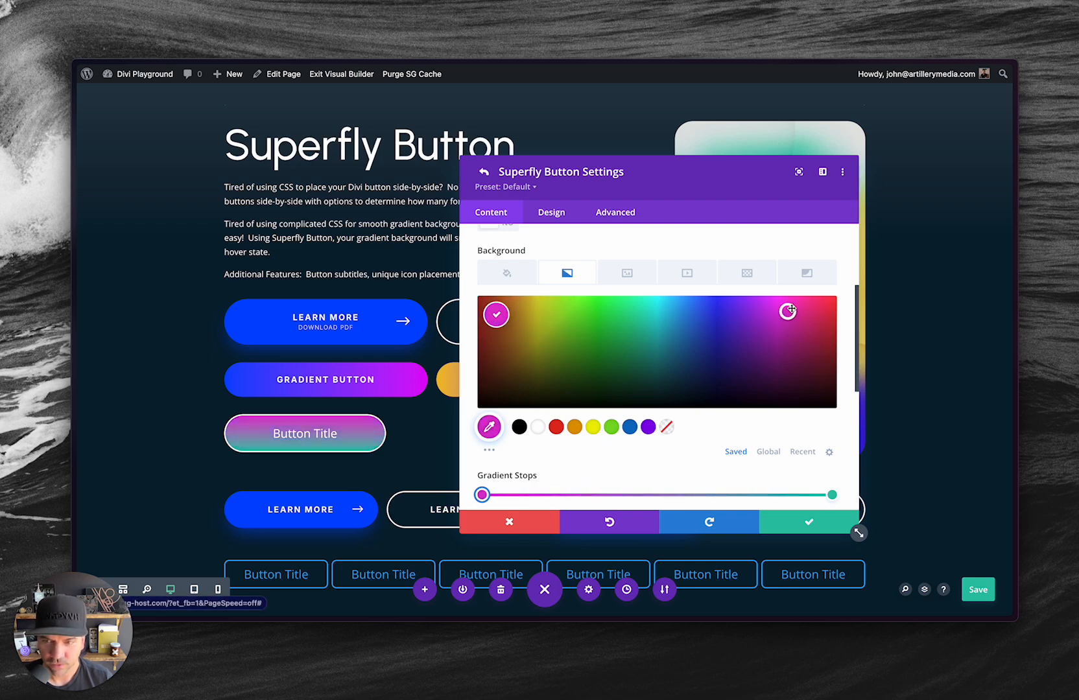
pyautogui.click(508, 307)
pyautogui.click(542, 315)
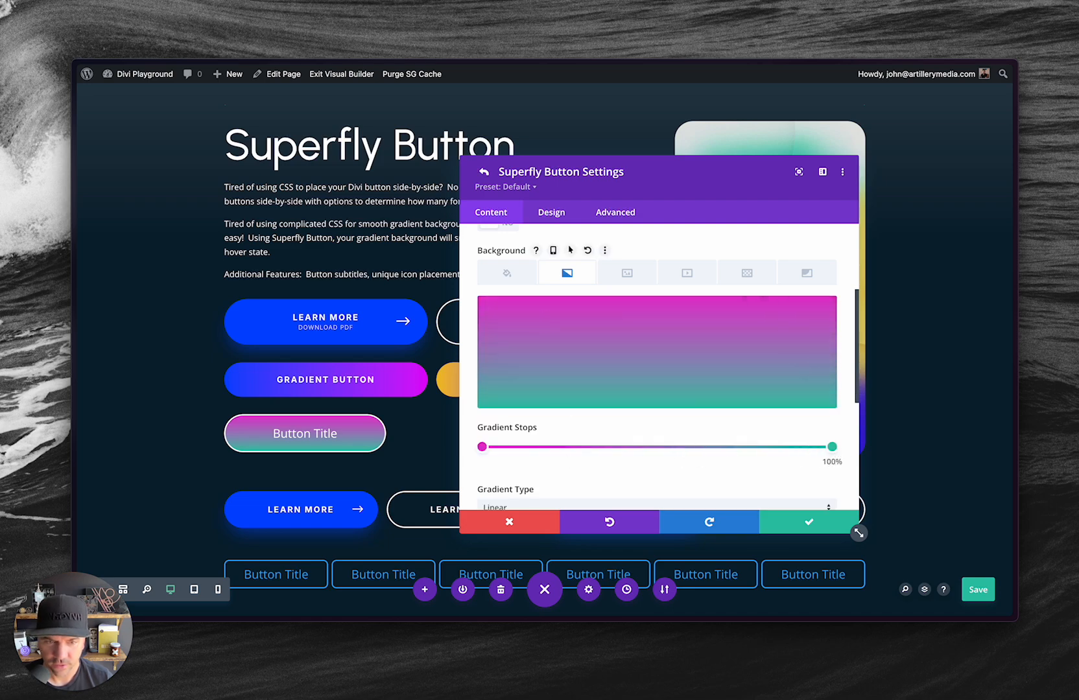
# Move the gradient's end stop to 50% and color it dark blue, #3800c6.
pyautogui.moveTo(833, 448); pyautogui.dragTo(658, 453)
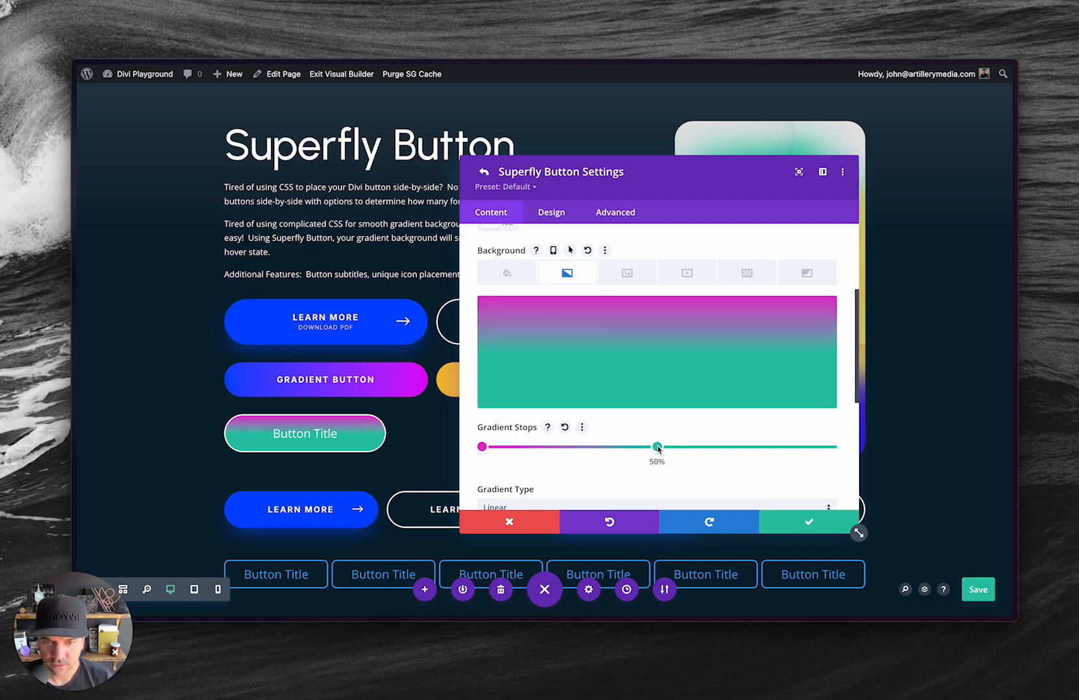
pyautogui.click(657, 448)
pyautogui.click(648, 426)
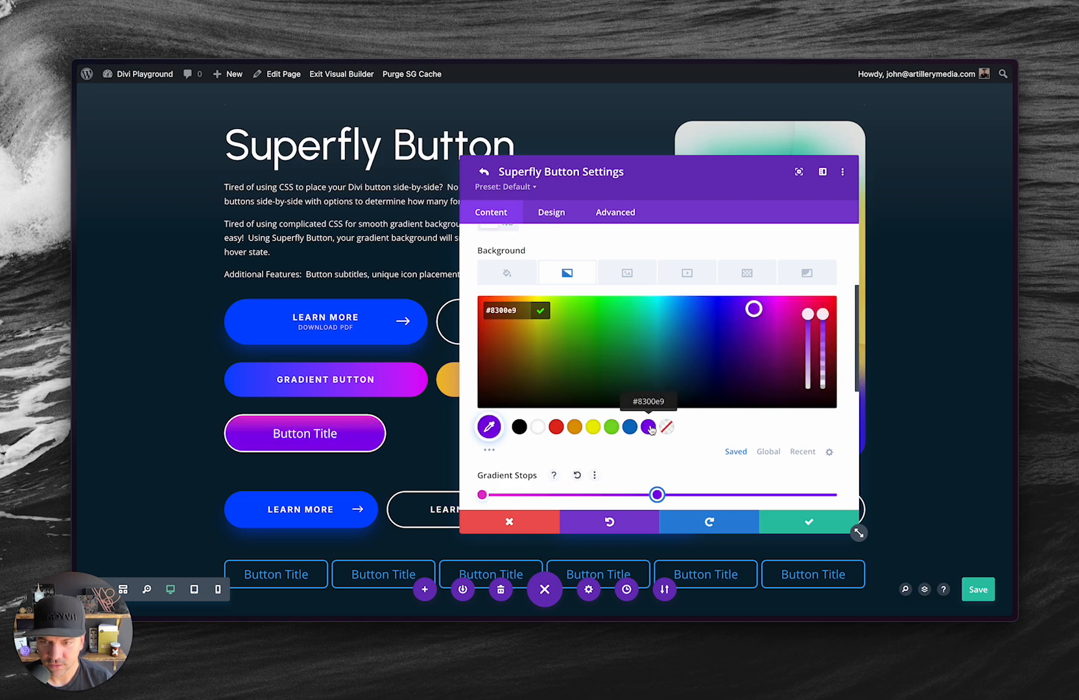
pyautogui.moveTo(752, 310); pyautogui.dragTo(736, 324)
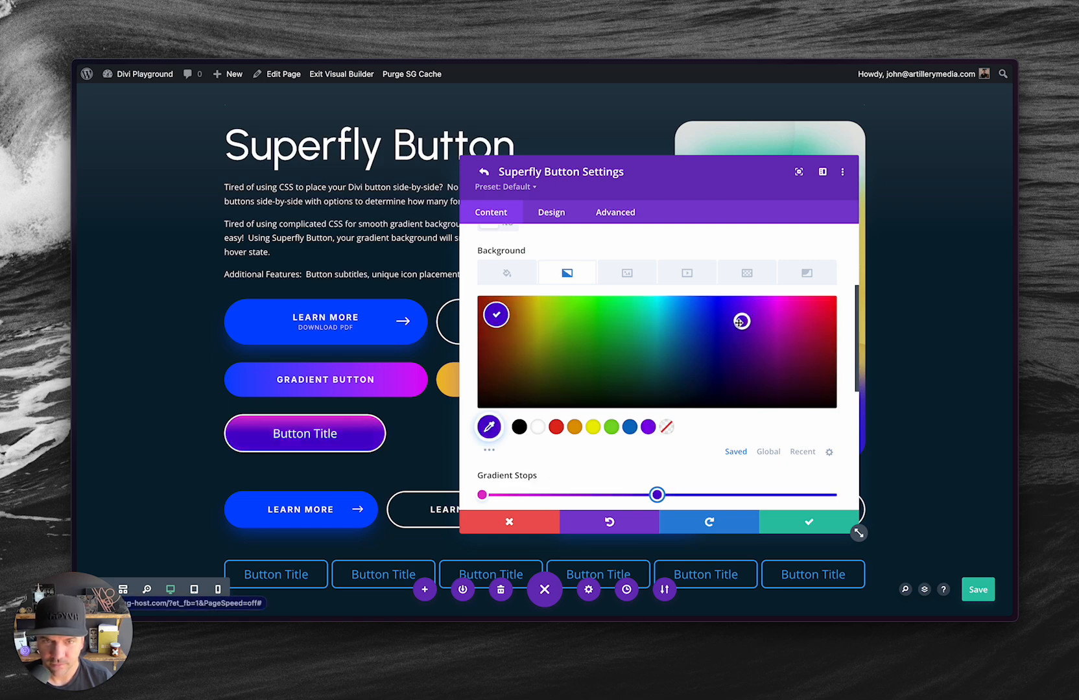
# Add a third gradient stop at 100% and color it orange.
pyautogui.click(818, 495)
pyautogui.moveTo(819, 447); pyautogui.dragTo(830, 448)
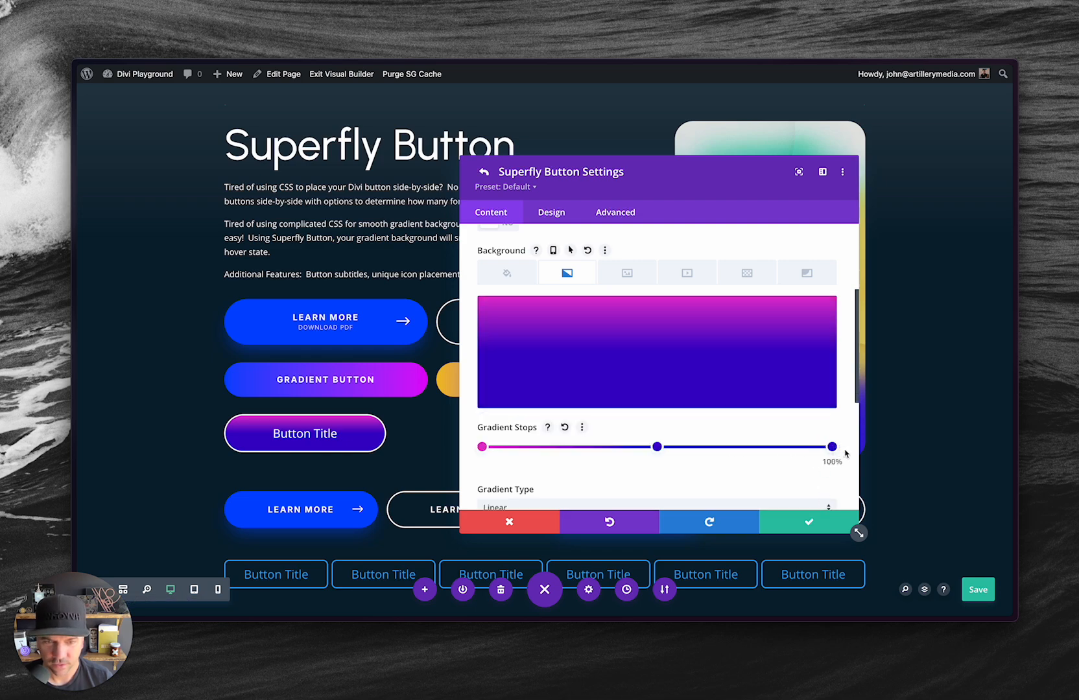
pyautogui.click(832, 447)
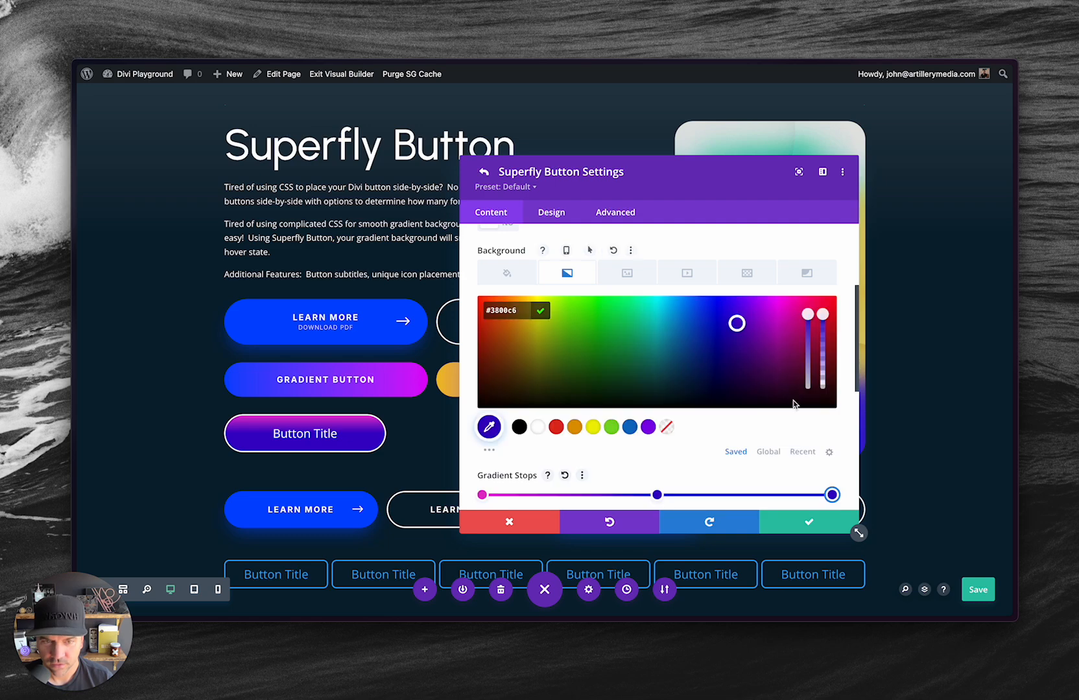
pyautogui.moveTo(737, 323); pyautogui.dragTo(511, 301)
pyautogui.click(510, 302)
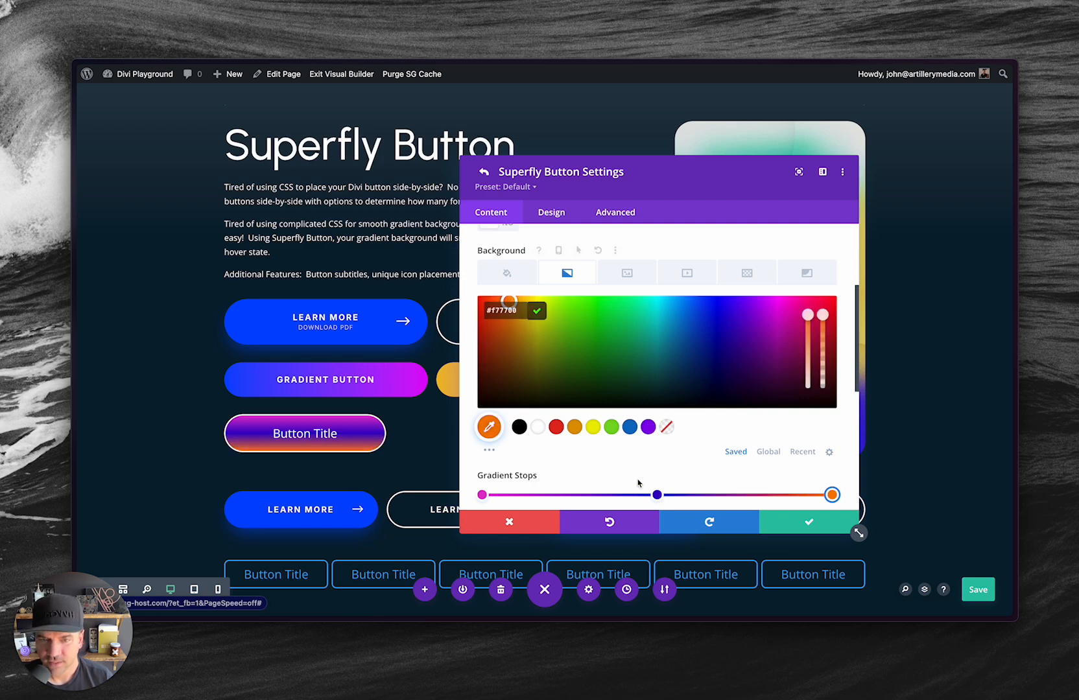
# Set the linear gradient's direction to 90deg.
pyautogui.scroll(-1, 638, 484)
pyautogui.scroll(-2, 627, 430)
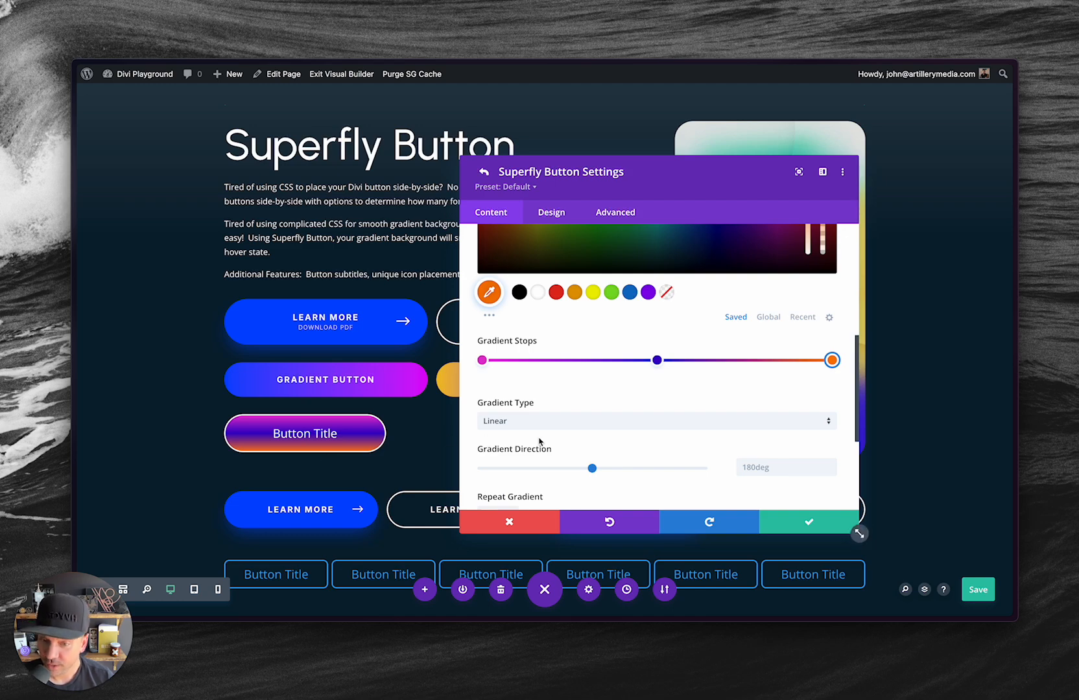
pyautogui.scroll(-1, 752, 468)
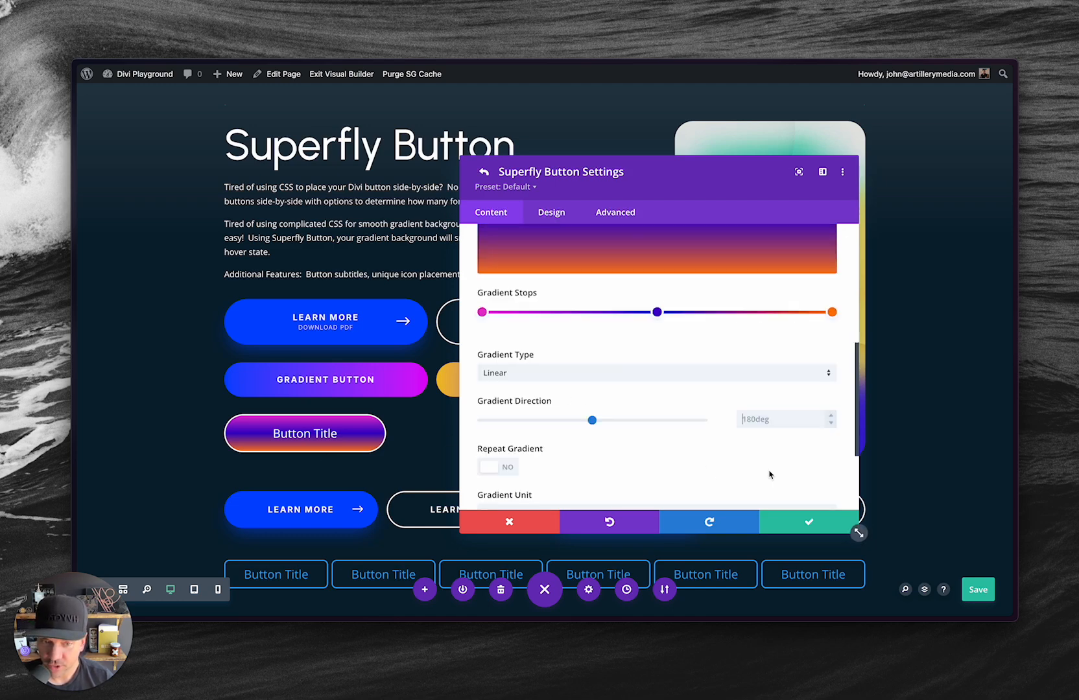
pyautogui.click(757, 418)
pyautogui.write('90deg')
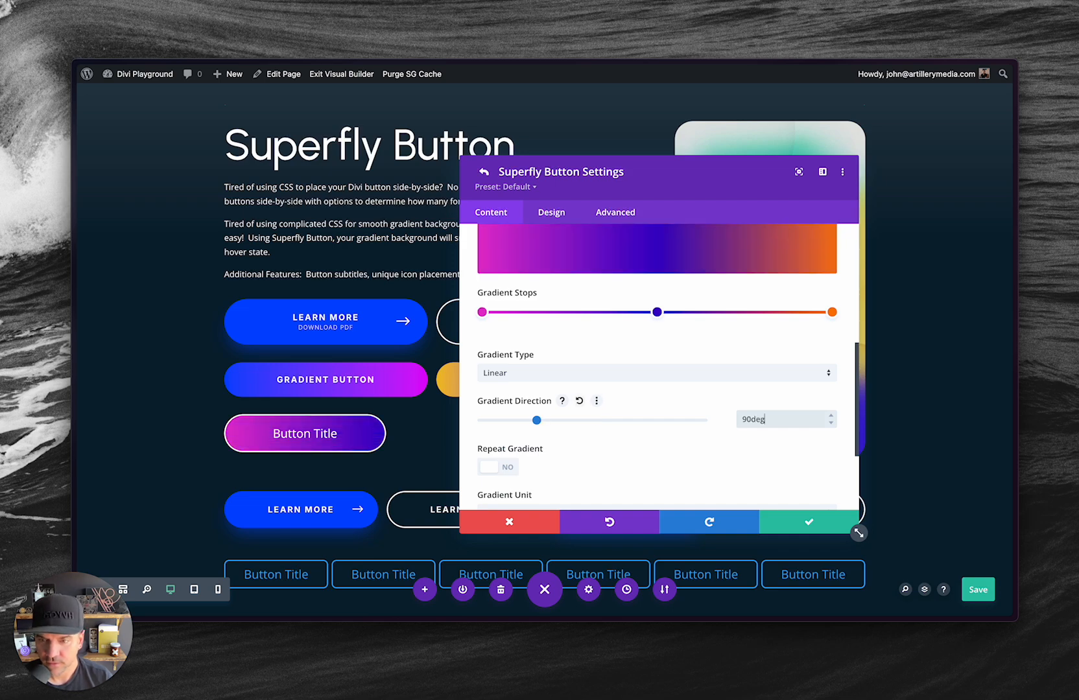
pyautogui.scroll(2, 602, 390)
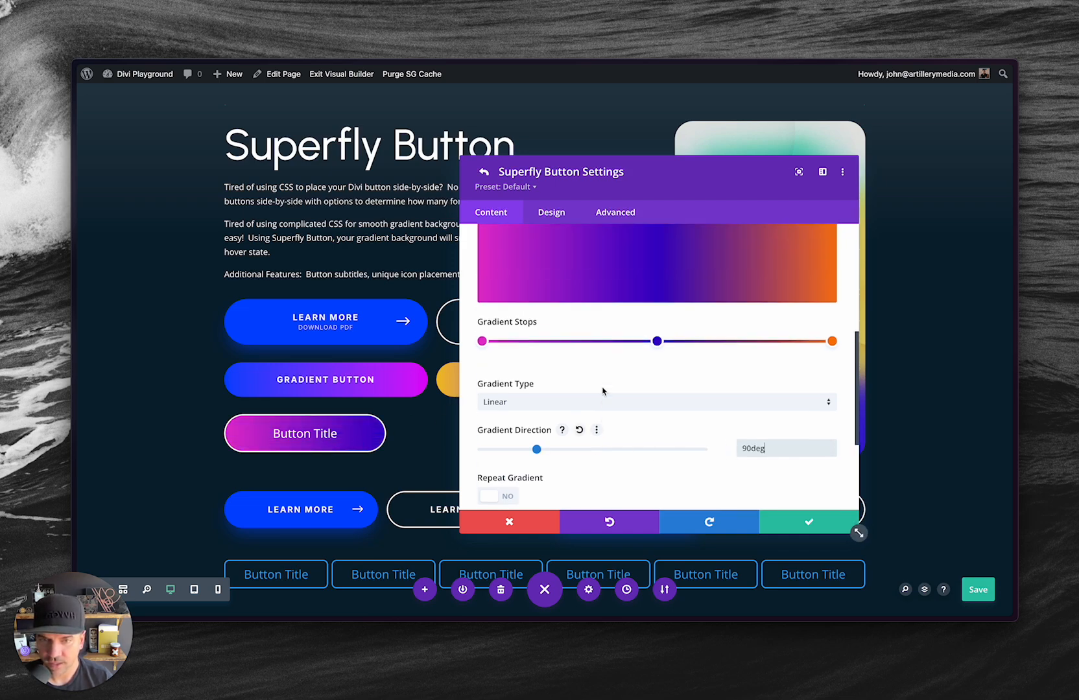
pyautogui.scroll(4, 649, 418)
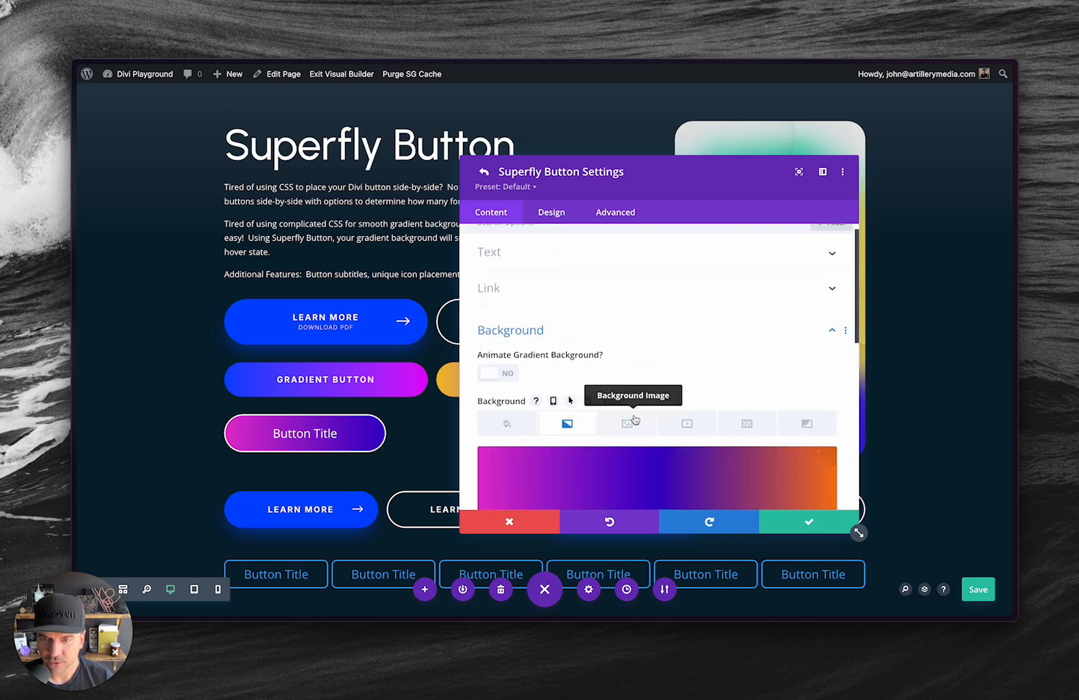
# Set the new gradient button's border width to 0px and save its settings.
pyautogui.click(564, 215)
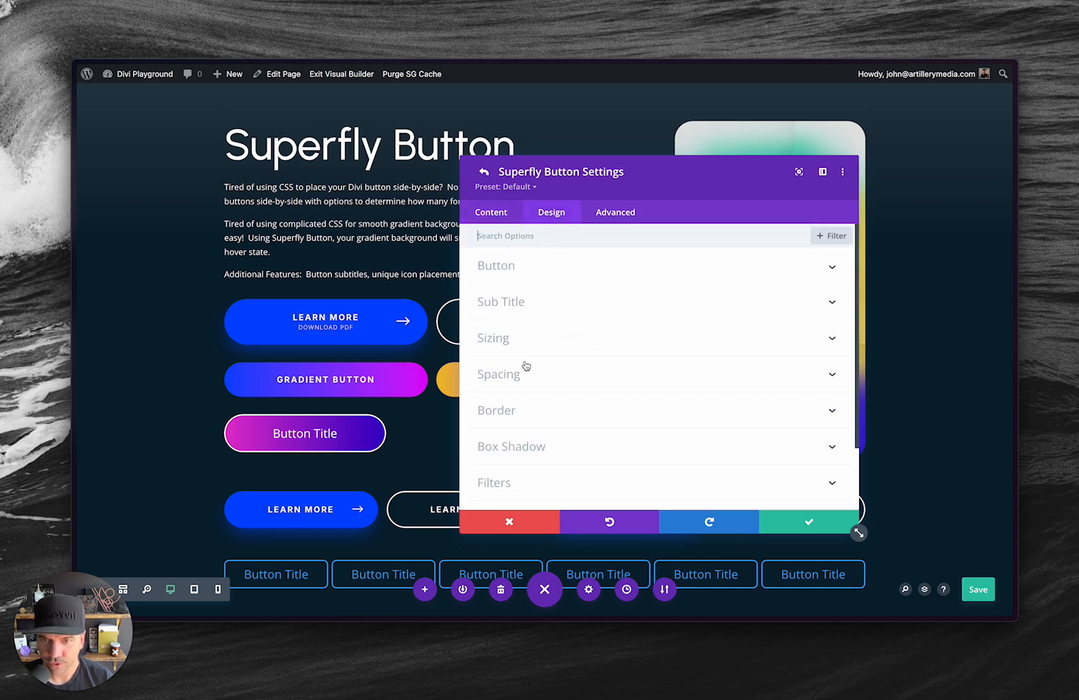
pyautogui.click(508, 409)
pyautogui.scroll(-3, 538, 360)
pyautogui.click(763, 268)
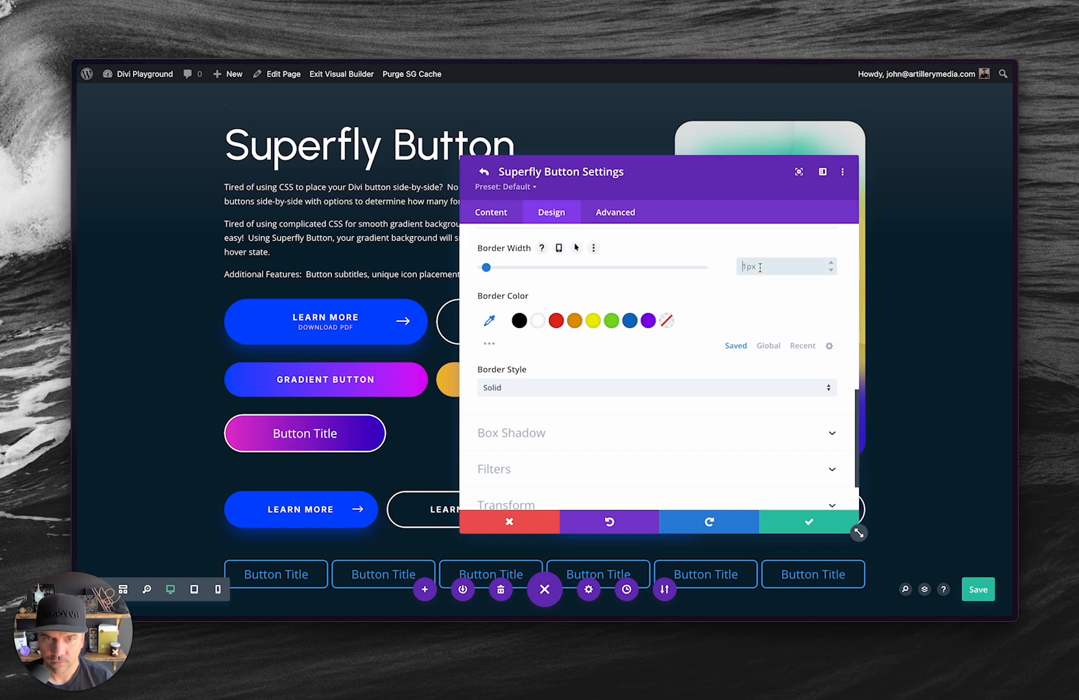
pyautogui.write('0')
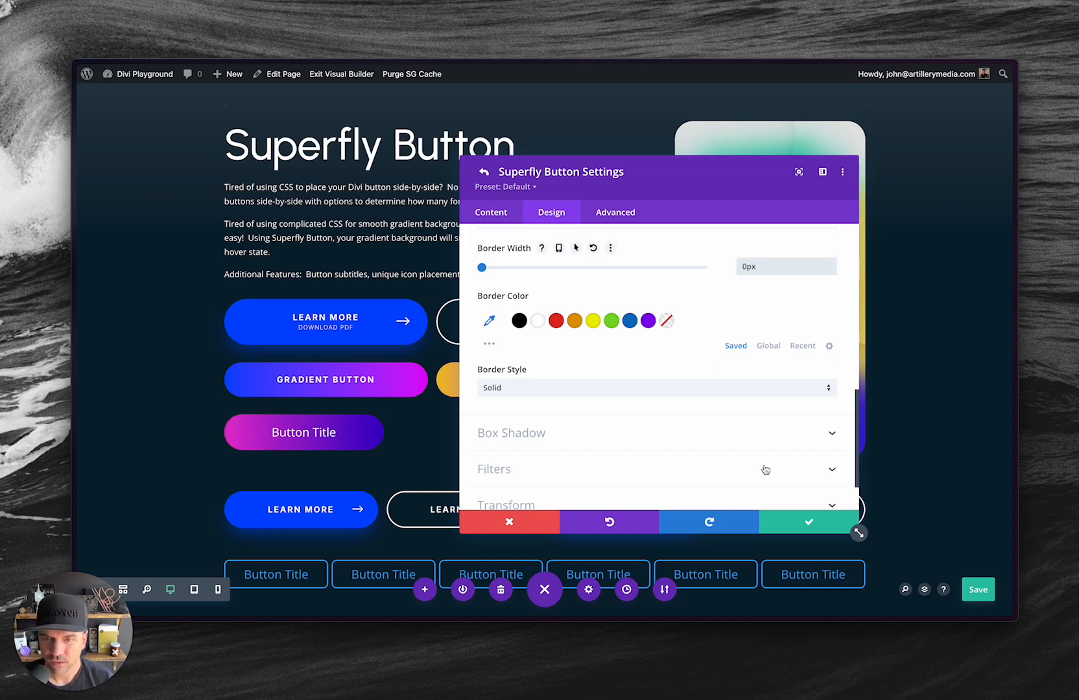
pyautogui.click(806, 523)
pyautogui.click(804, 525)
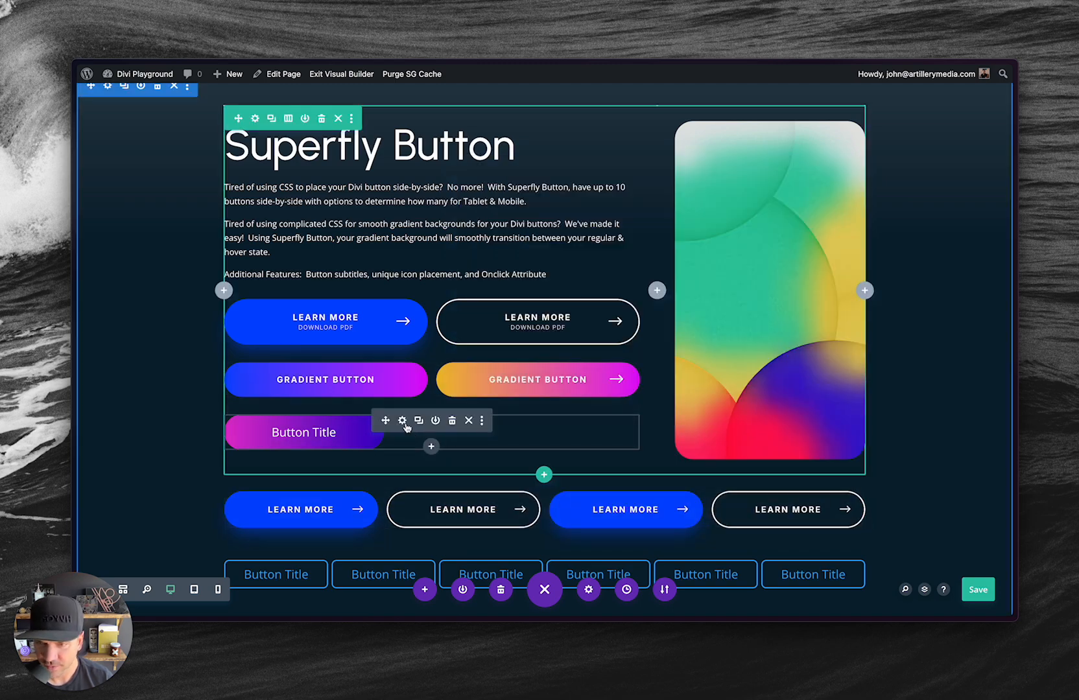
# Reopen the settings of the Button Title item and set its width to 100%.
pyautogui.click(403, 421)
pyautogui.click(490, 275)
pyautogui.click(560, 212)
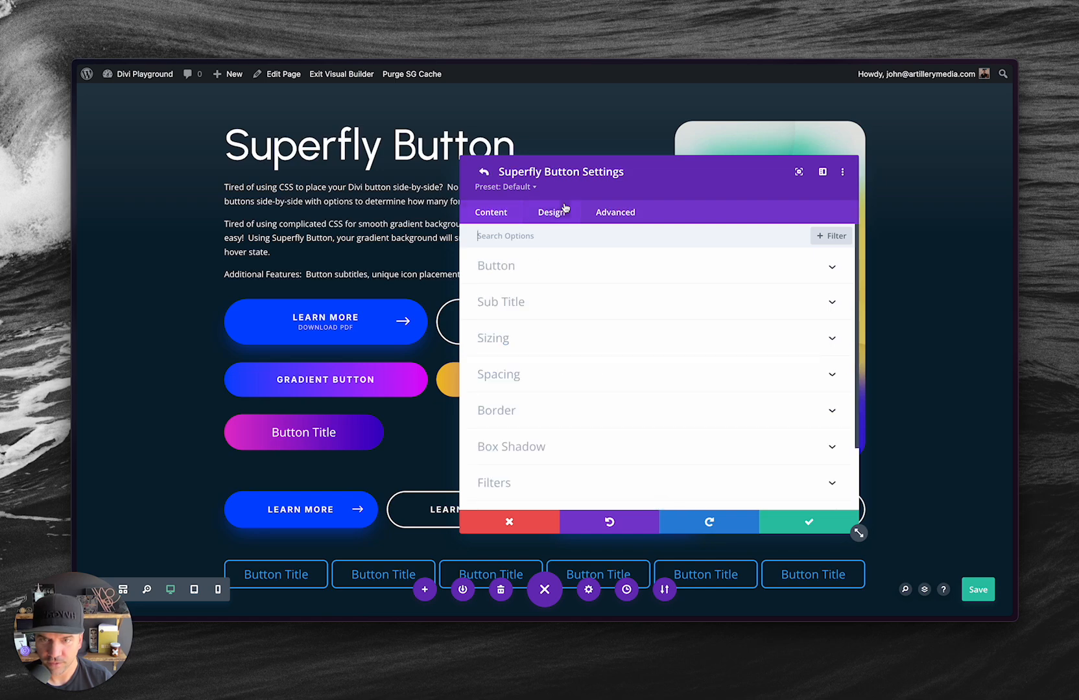
pyautogui.click(519, 338)
pyautogui.scroll(-1, 547, 336)
pyautogui.click(757, 284)
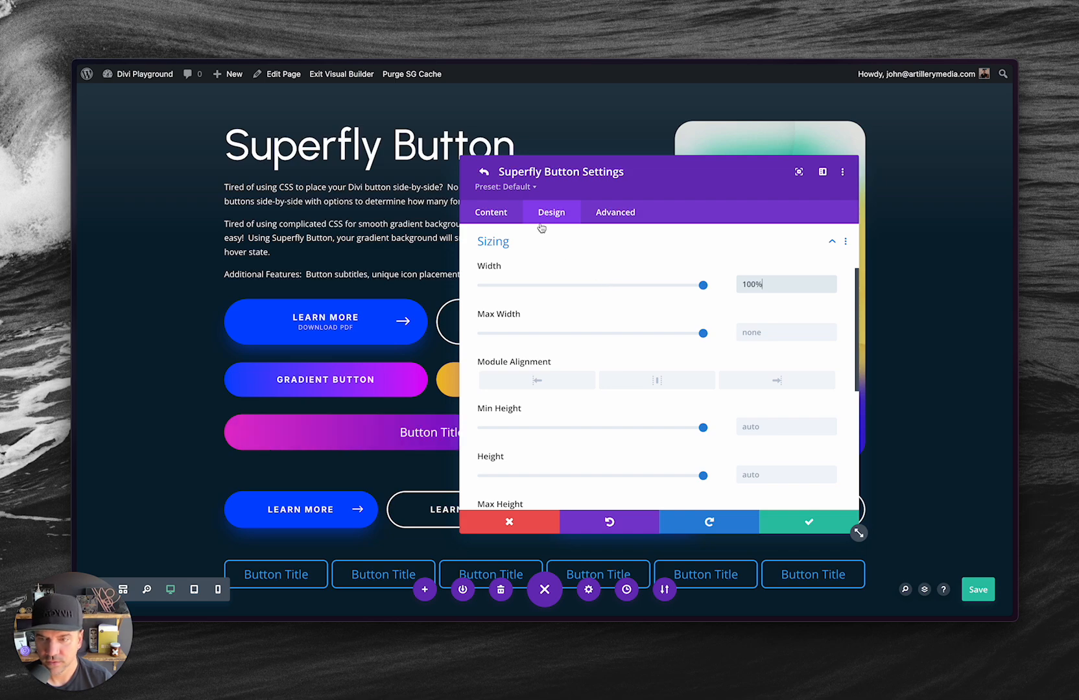
# Check the button module's column layout, save the module settings and save the page.
pyautogui.click(481, 212)
pyautogui.click(483, 171)
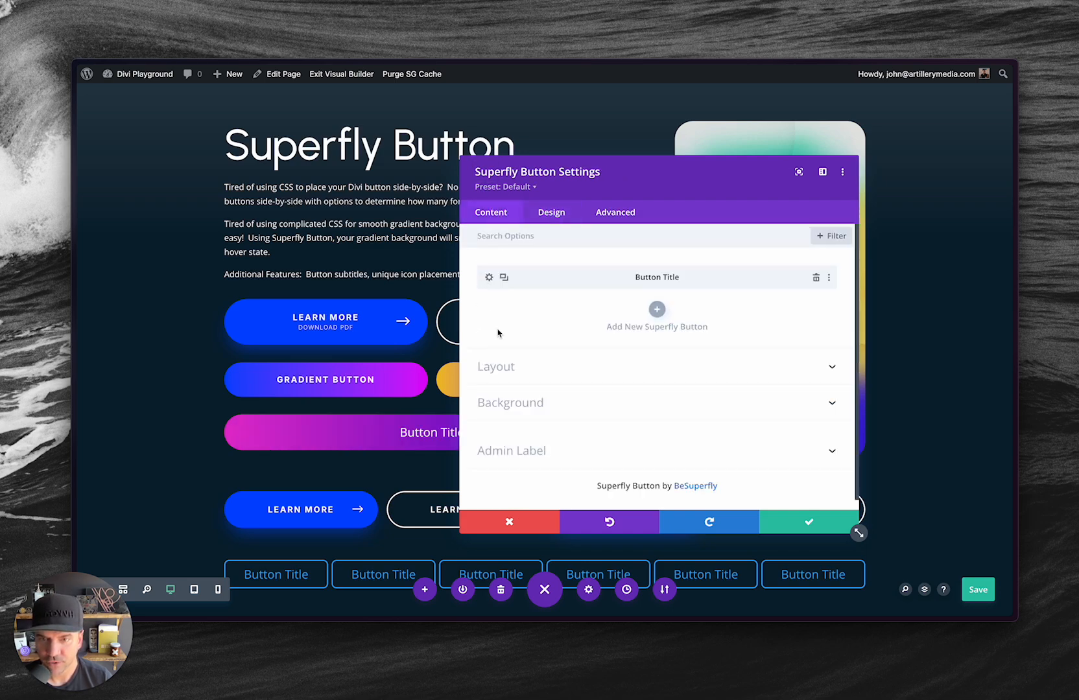
pyautogui.click(496, 370)
pyautogui.scroll(-1, 486, 353)
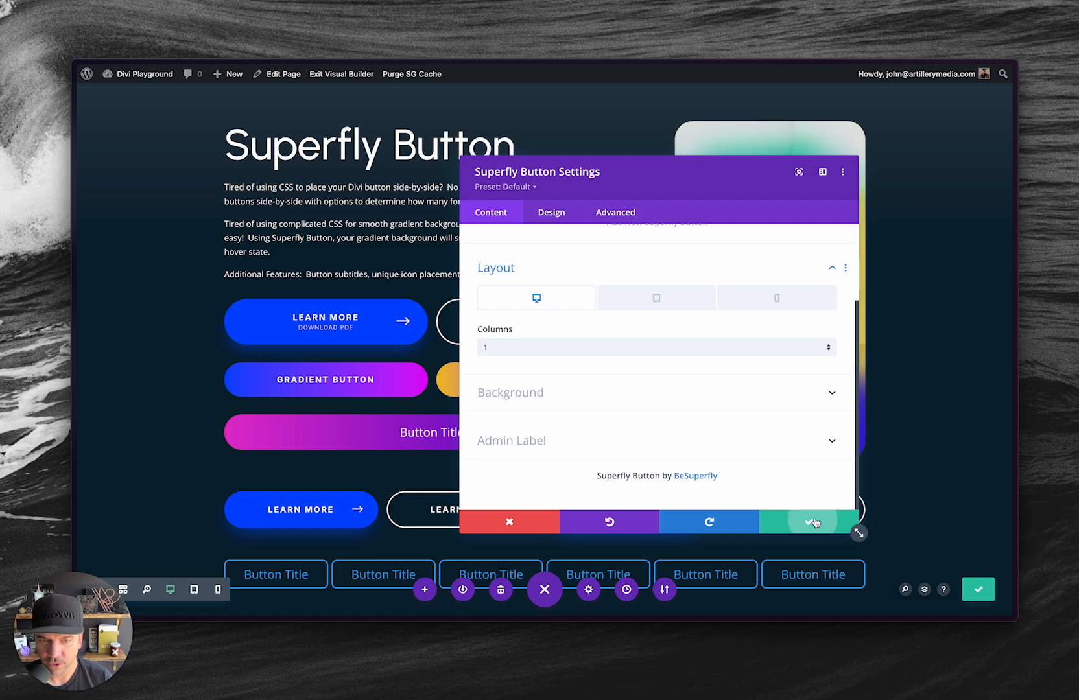
pyautogui.click(853, 526)
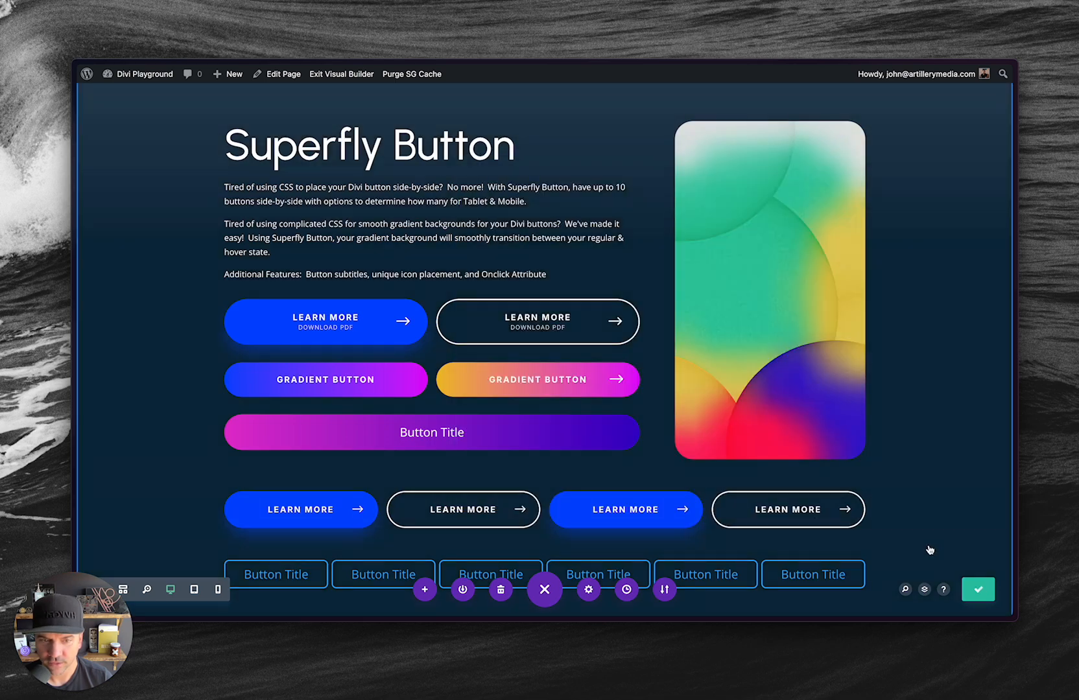
pyautogui.click(977, 590)
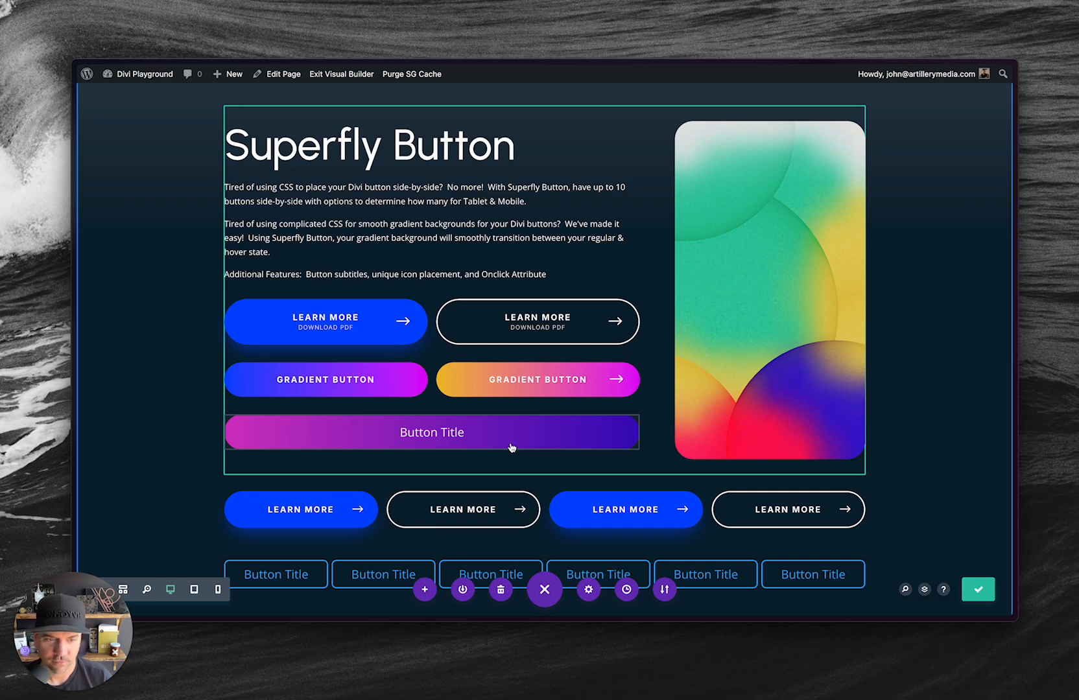
# Reload the live page to preview the full-width gradient button, and return to the visual builder.
pyautogui.hotkey('ctrl', 'Tab')
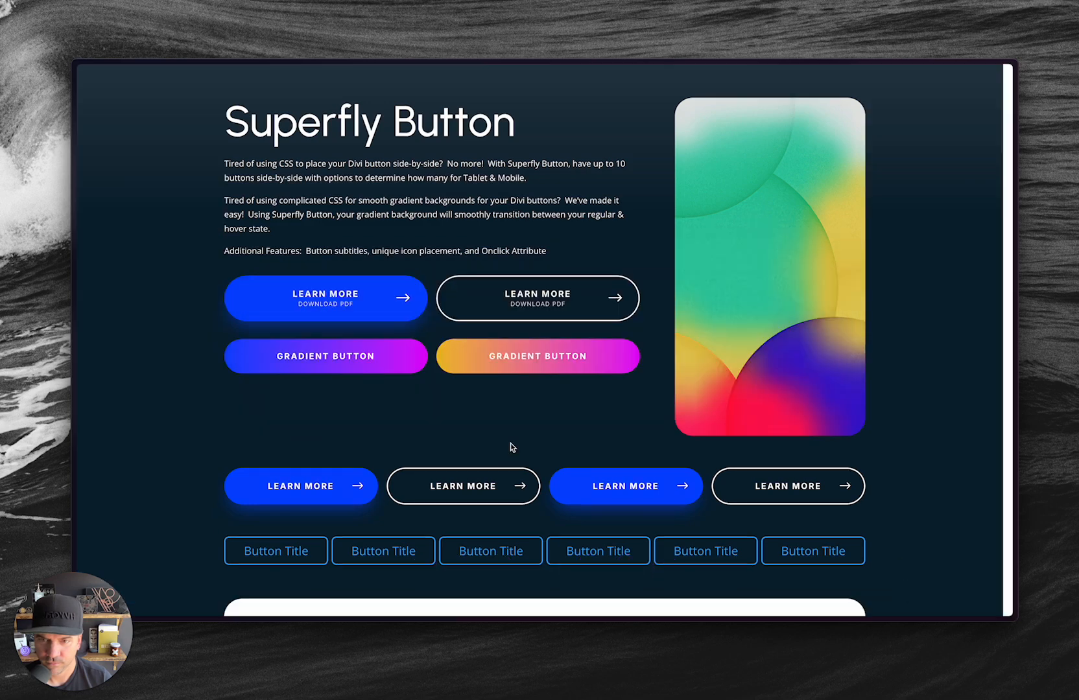
pyautogui.press('super+r')
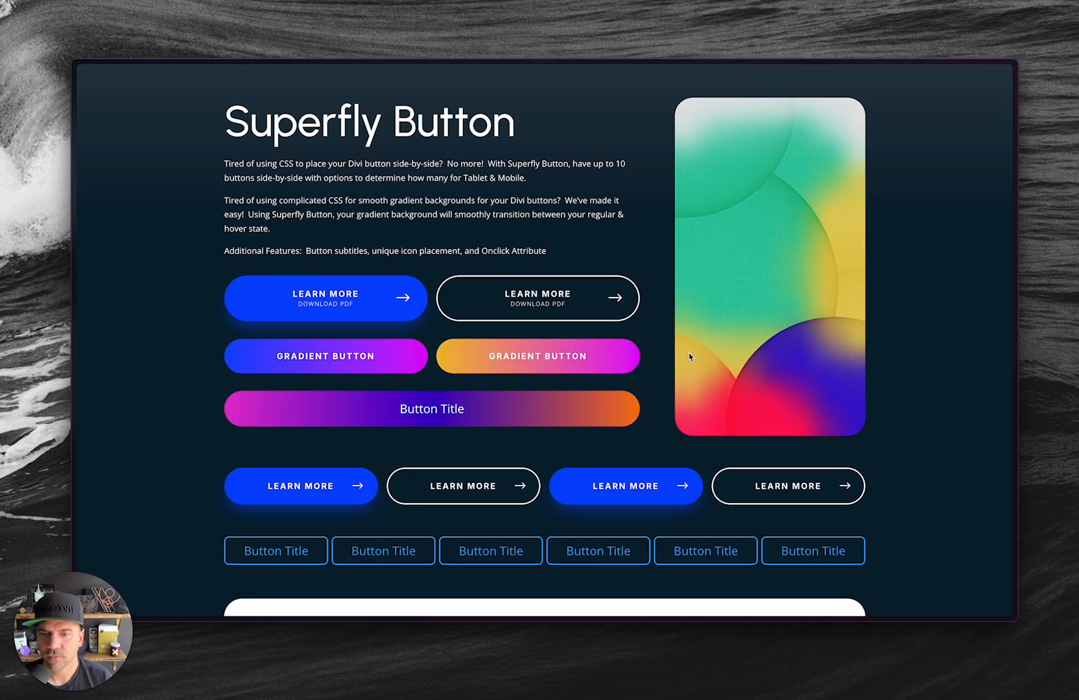
pyautogui.hotkey('ctrl', 'Tab')
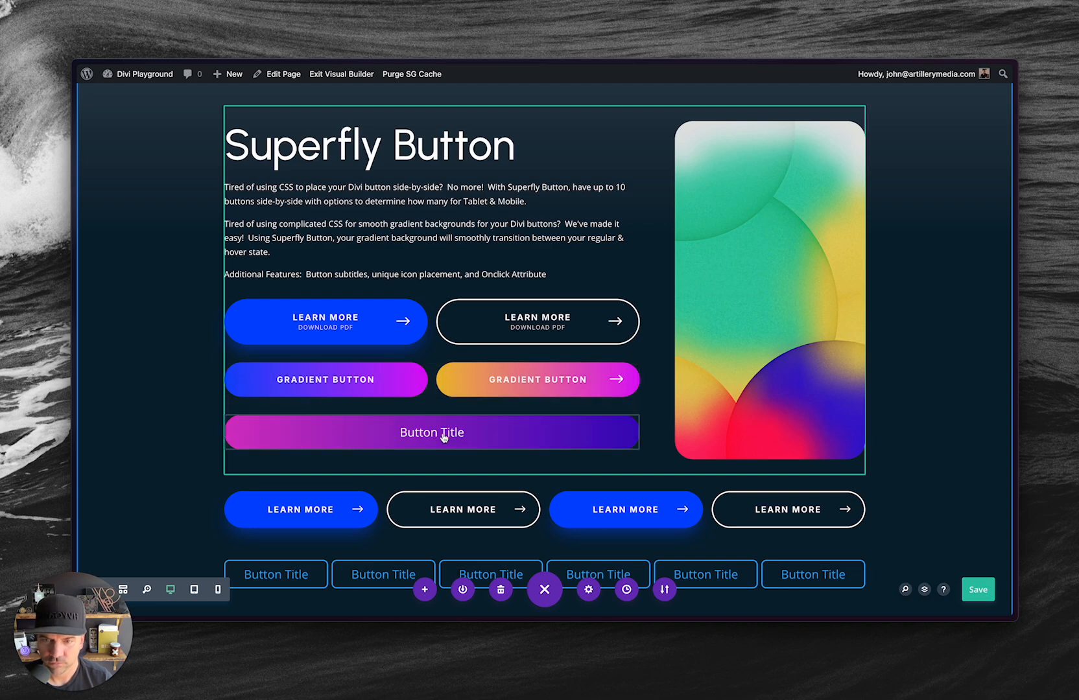
# Turn on Animate Gradient Background for the Button Title item, save the module and save the page.
pyautogui.click(404, 425)
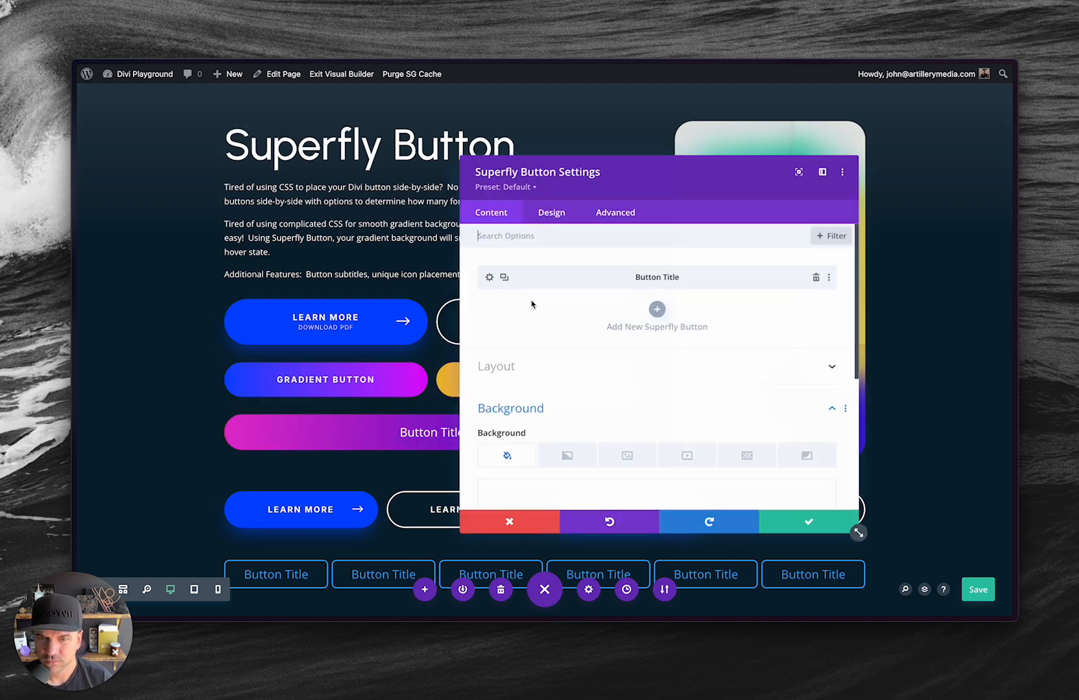
pyautogui.click(490, 280)
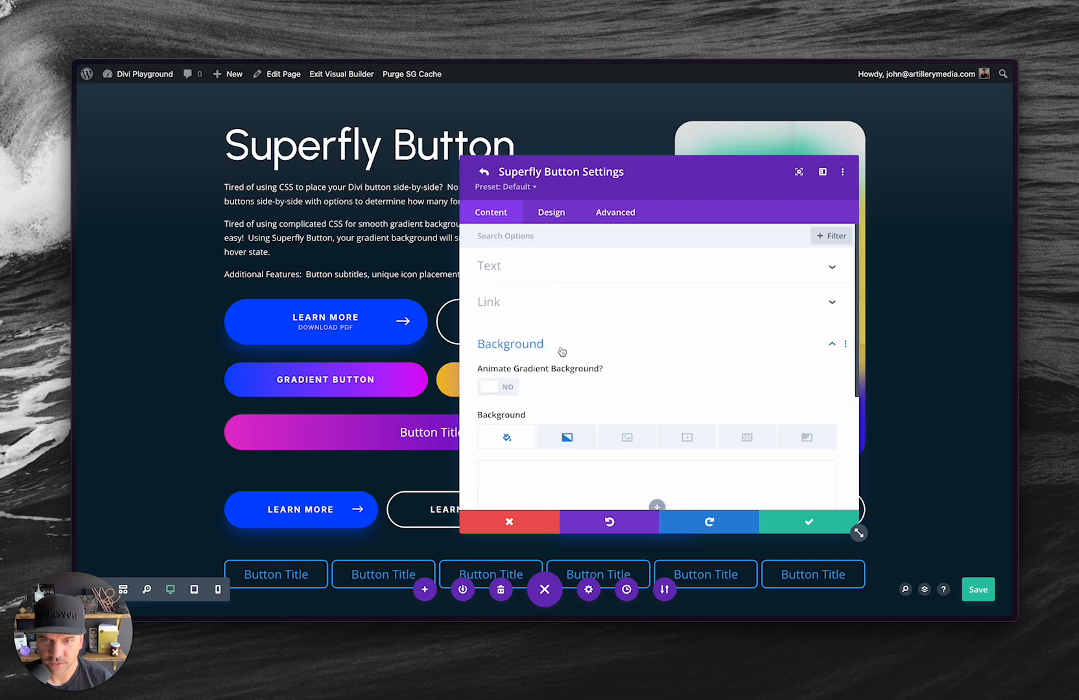
pyautogui.click(568, 435)
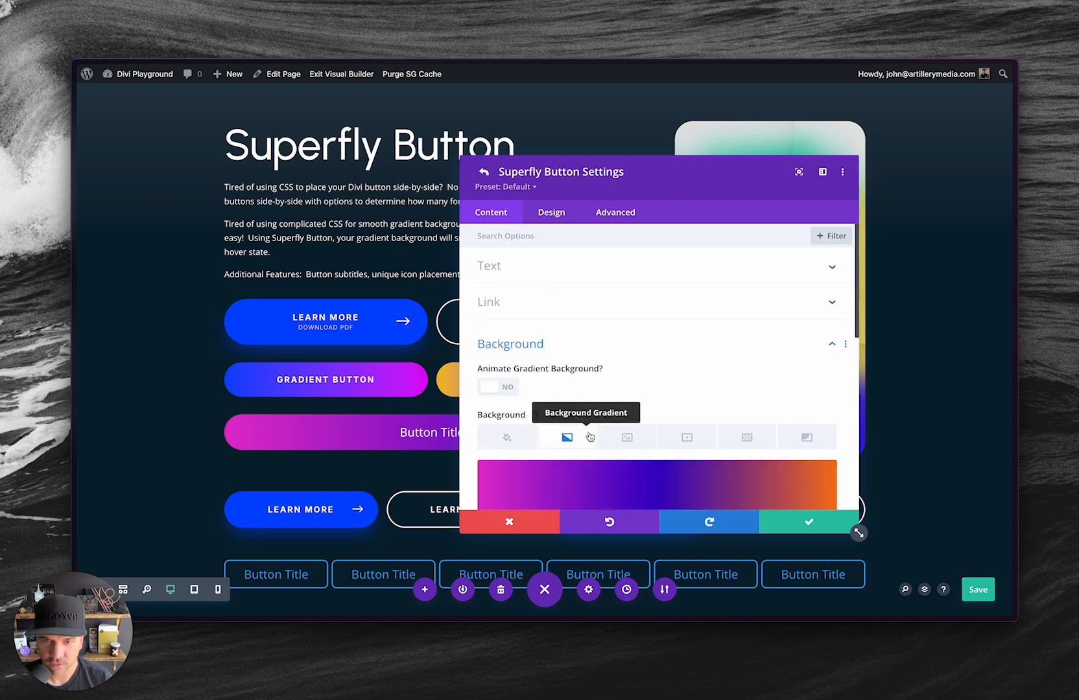
pyautogui.scroll(-3, 667, 453)
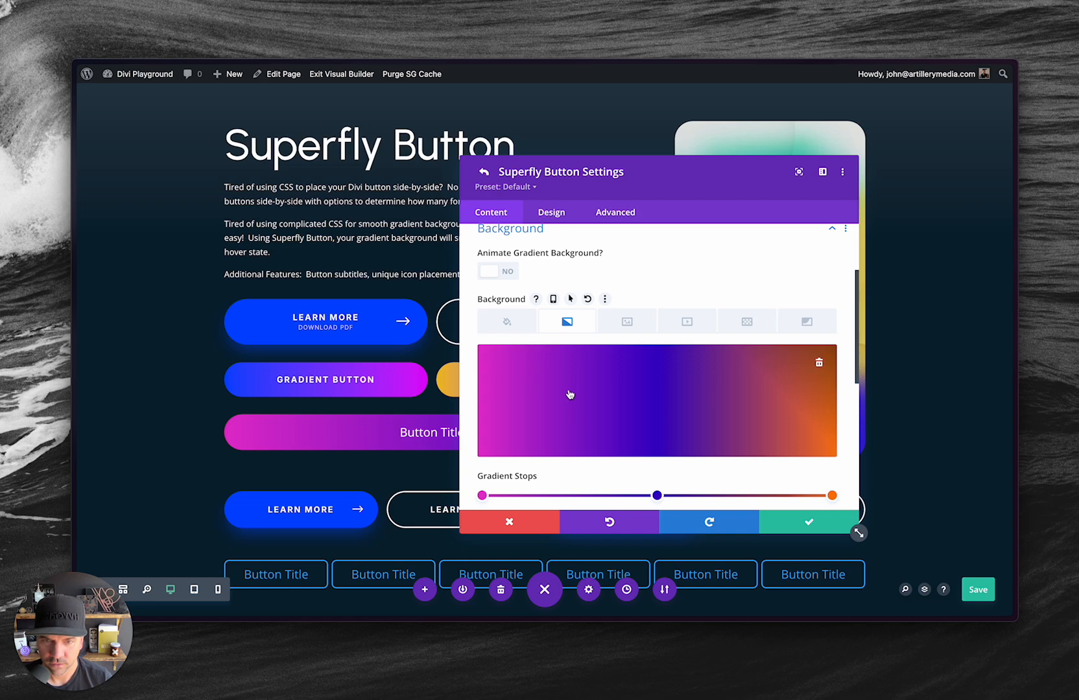
pyautogui.click(498, 272)
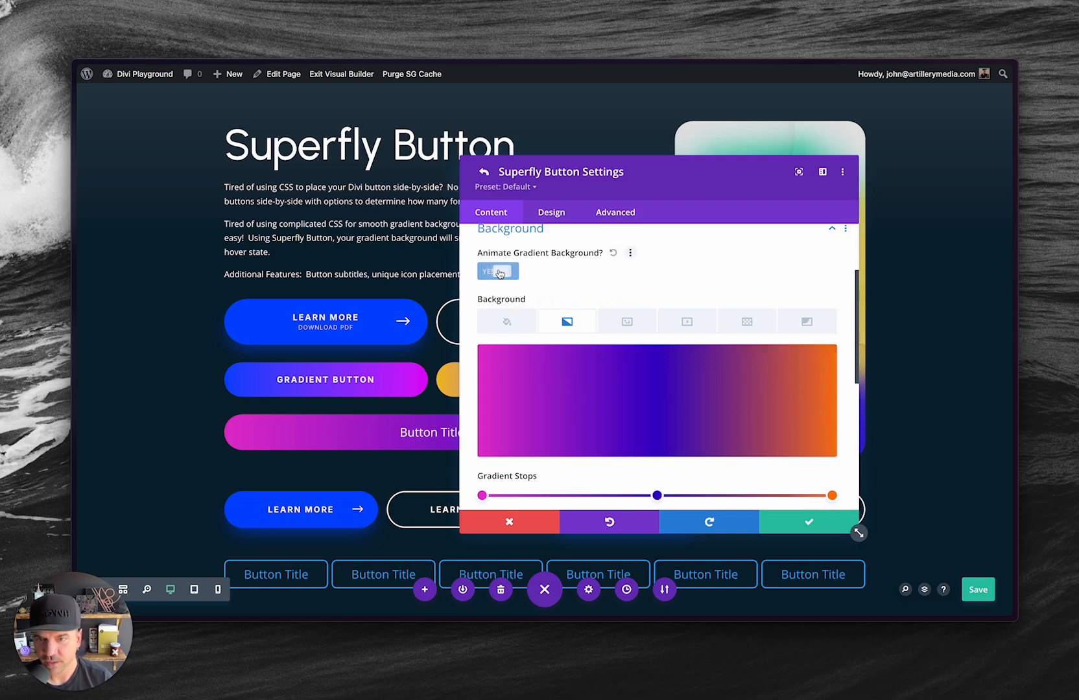
pyautogui.click(836, 525)
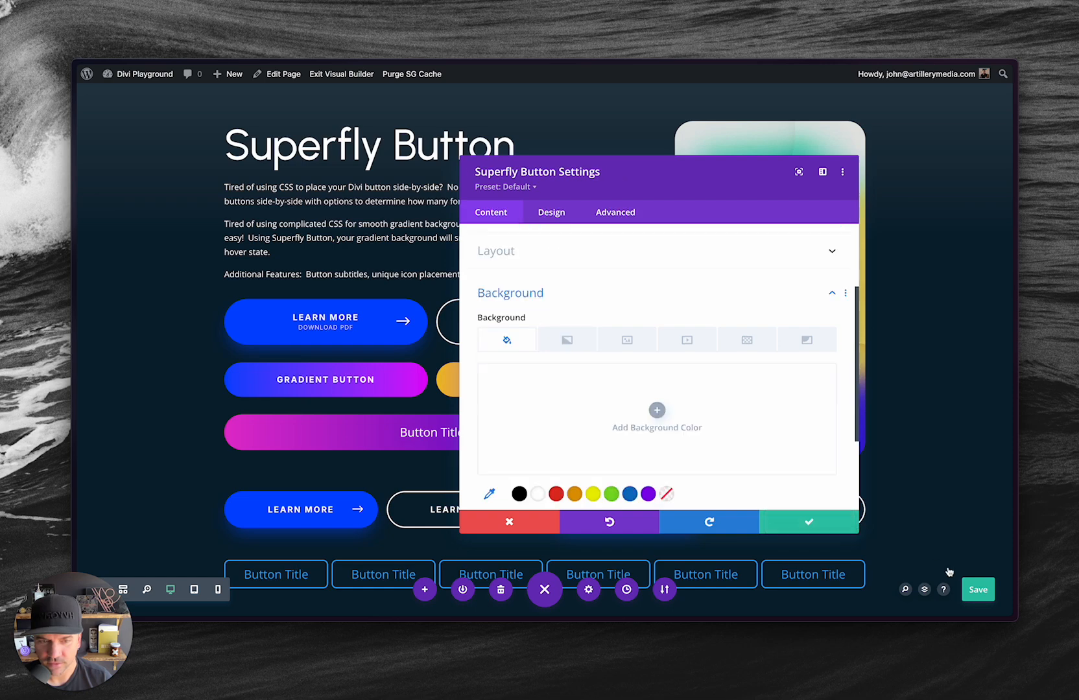
pyautogui.click(836, 525)
pyautogui.click(966, 587)
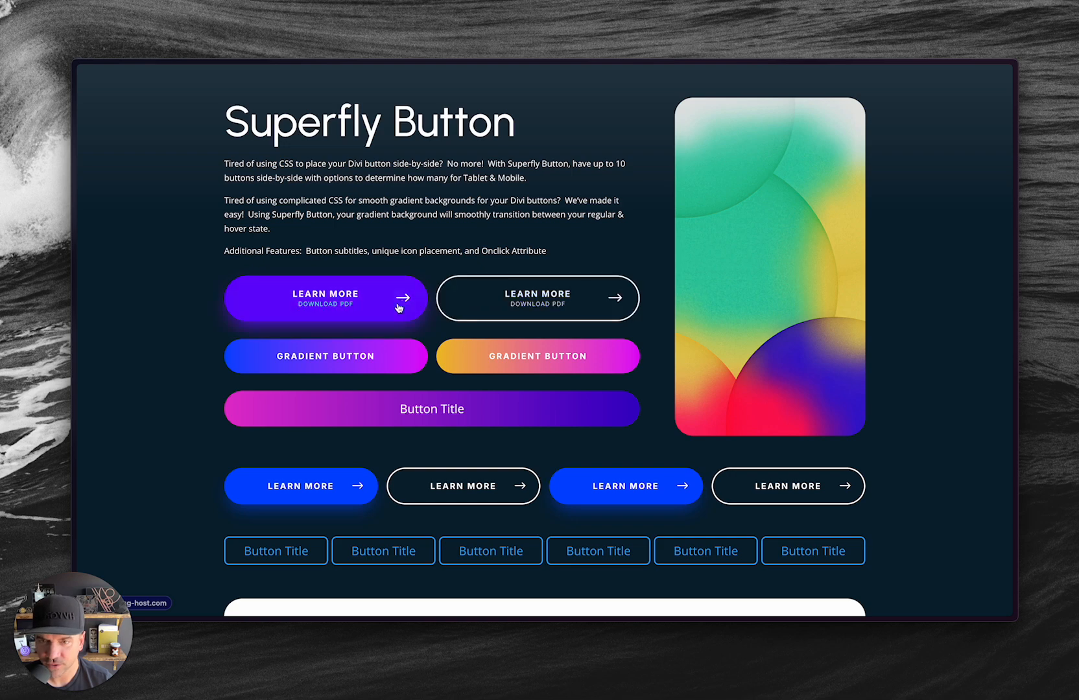
# View the demo buttons on the Superfly Button product page, and return to the visual builder.
pyautogui.hotkey('ctrl', 'Tab')
pyautogui.hotkey('ctrl', 'Tab')
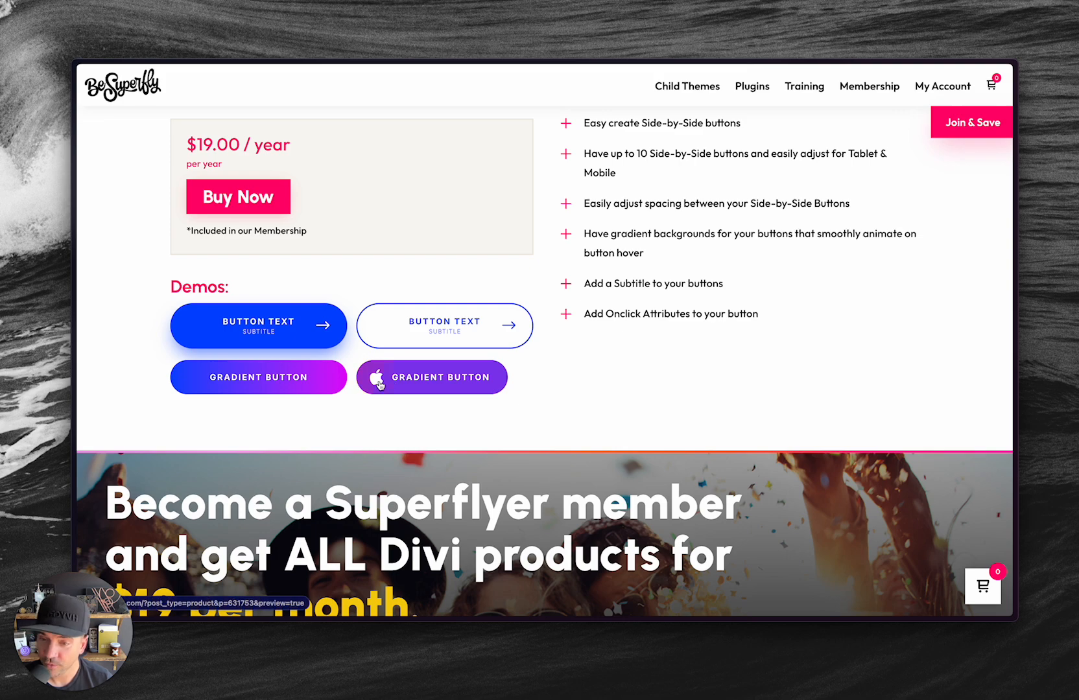
pyautogui.hotkey('ctrl', 'Tab')
pyautogui.hotkey('ctrl', 'Tab')
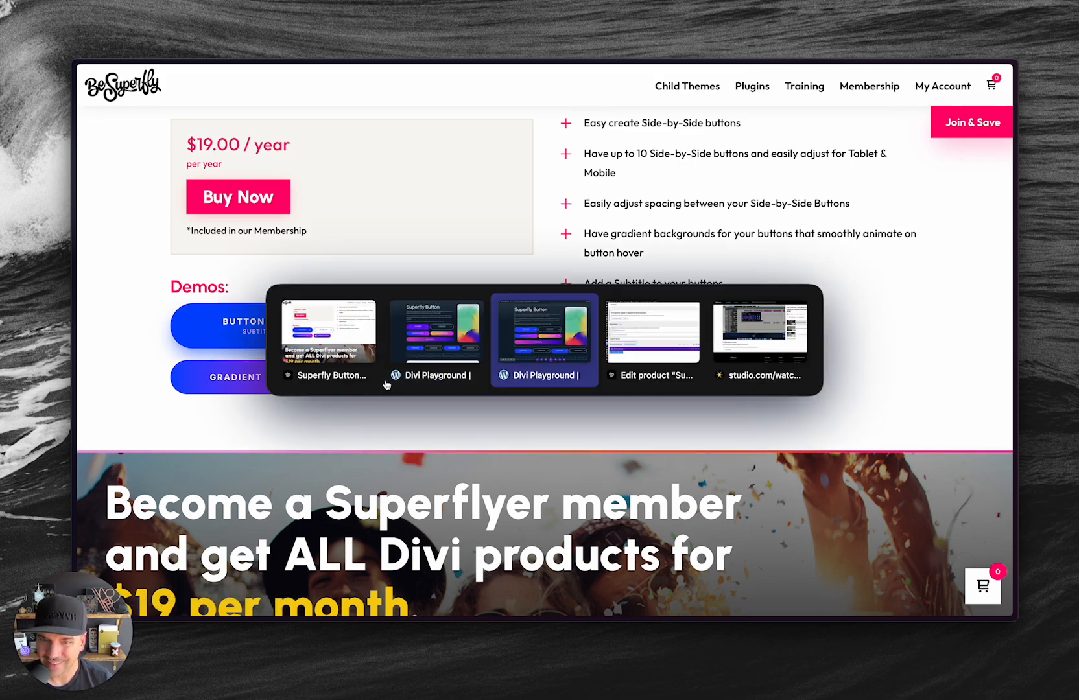
pyautogui.click(314, 327)
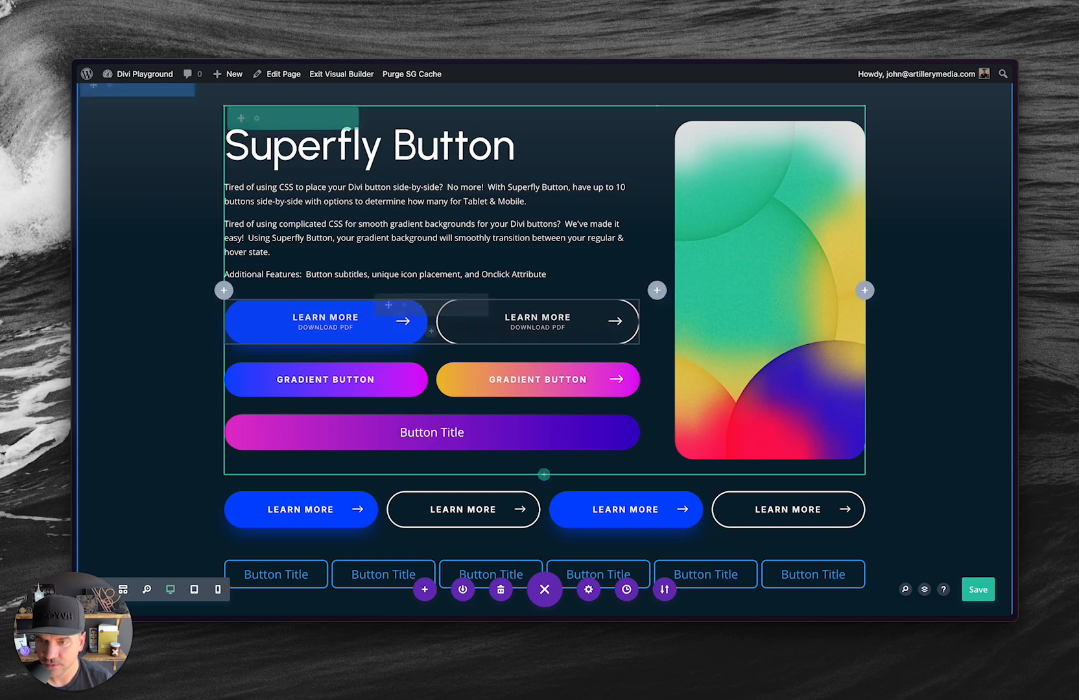
# Set the icon placement of the blue Learn More button with the Download PDF subtitle to Left.
pyautogui.click(403, 305)
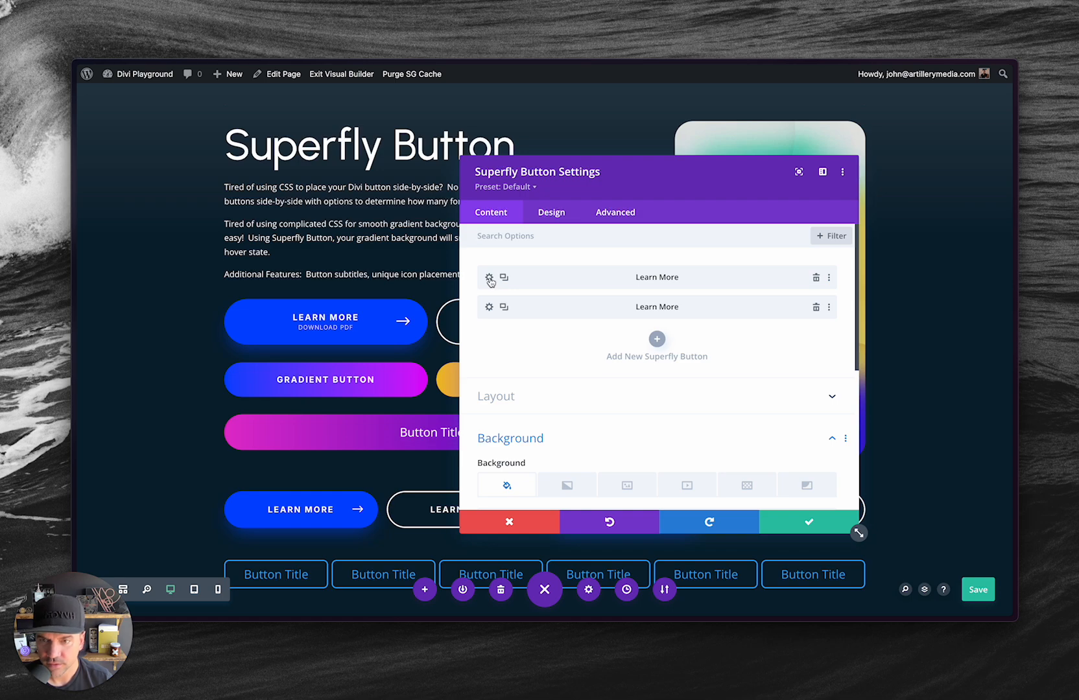
pyautogui.click(490, 279)
pyautogui.click(550, 214)
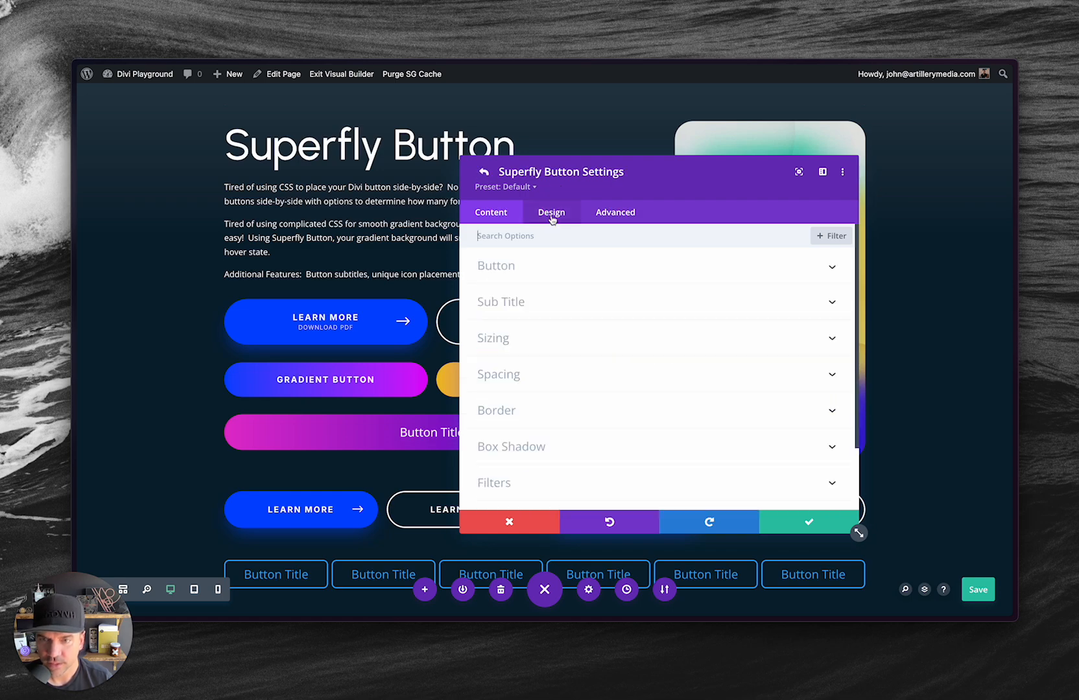
pyautogui.click(510, 268)
pyautogui.scroll(-4, 477, 369)
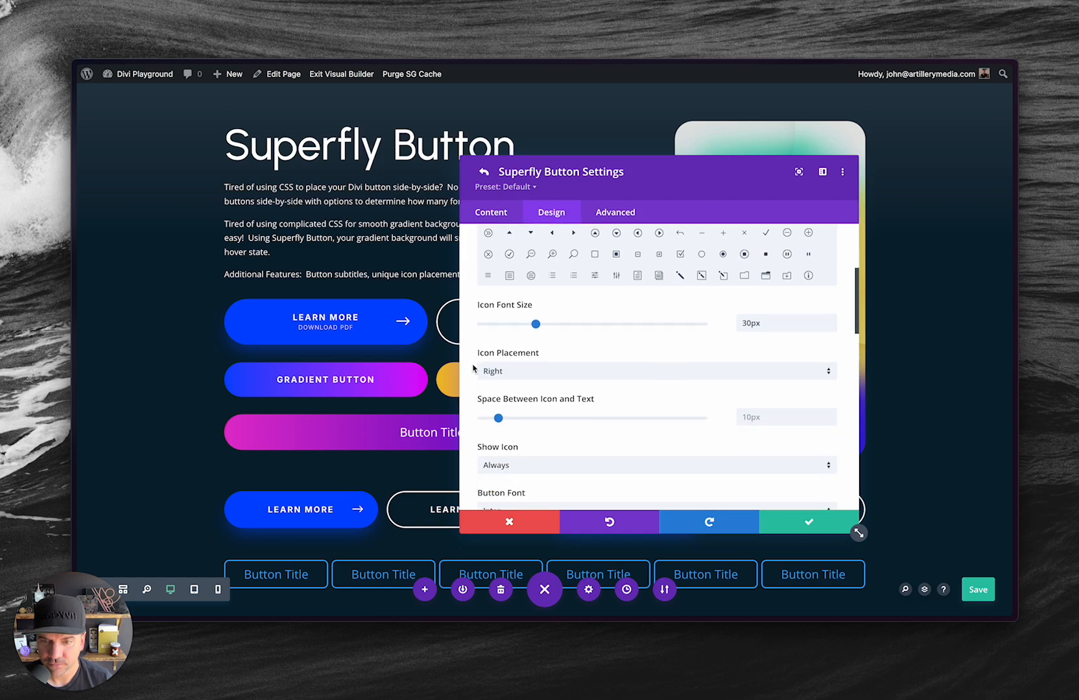
pyautogui.click(524, 337)
pyautogui.click(519, 342)
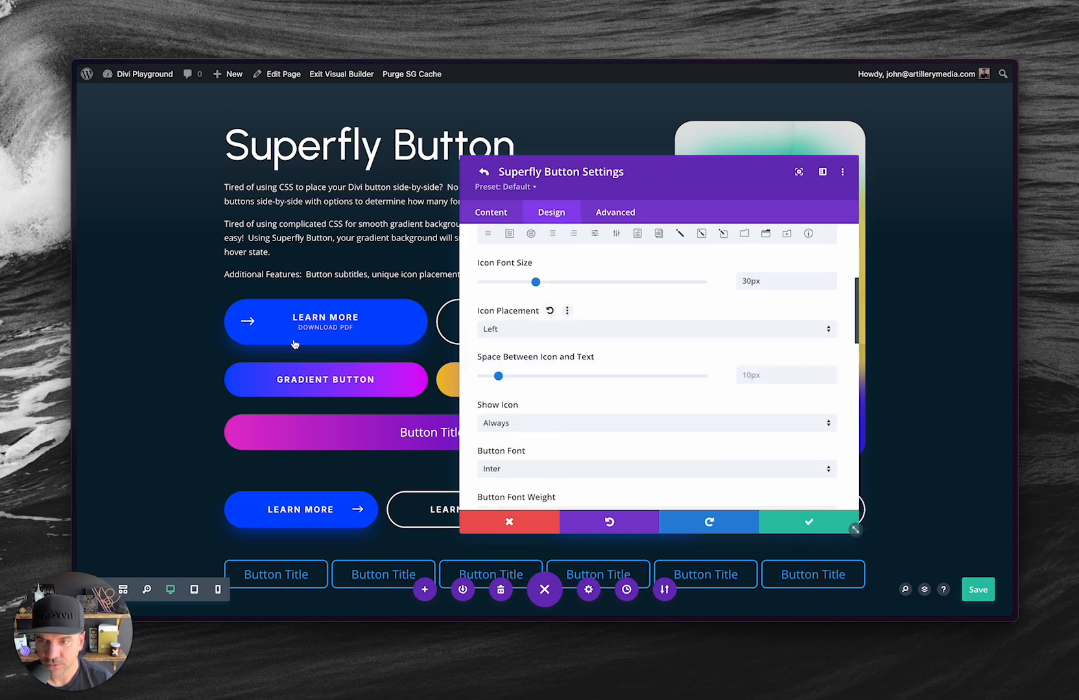
# Set the button's icon placement back to Right and close the settings without saving.
pyautogui.click(519, 329)
pyautogui.click(521, 361)
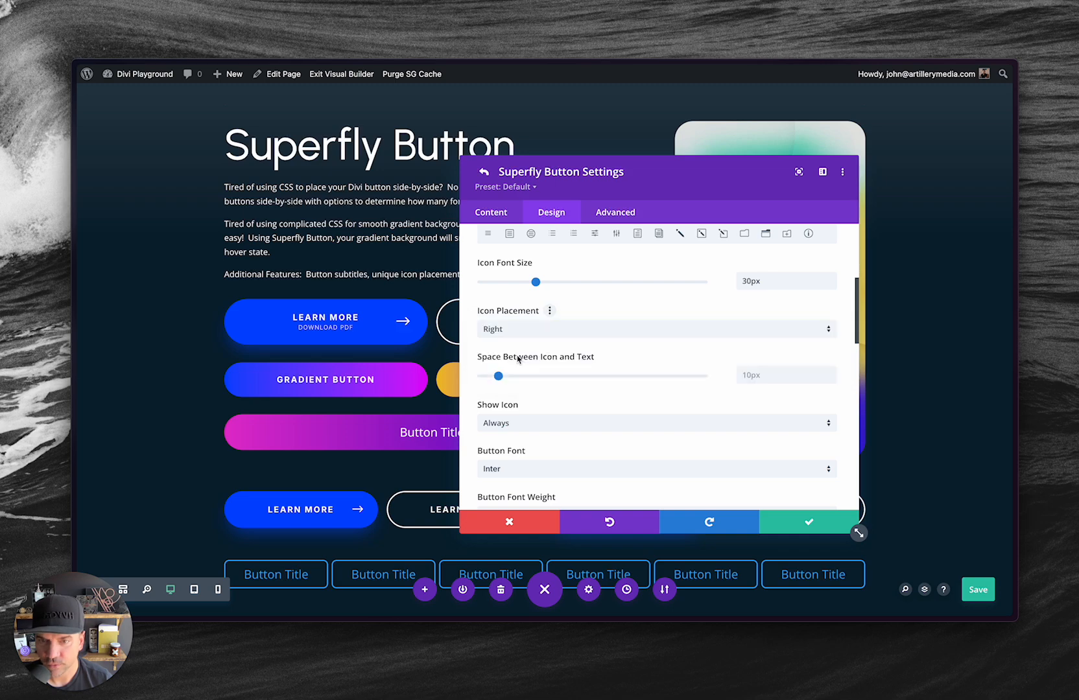
pyautogui.click(511, 526)
pyautogui.click(510, 526)
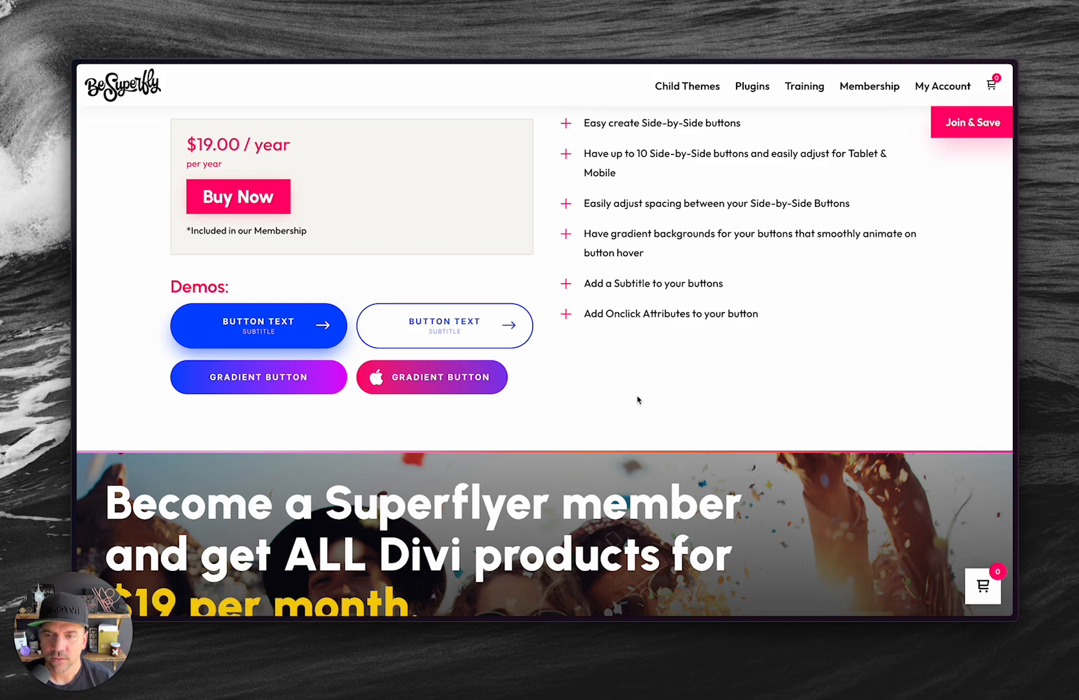
# Switch from the product page to the live page, view its gradient buttons, and return to the visual builder.
pyautogui.press('super+Tab')
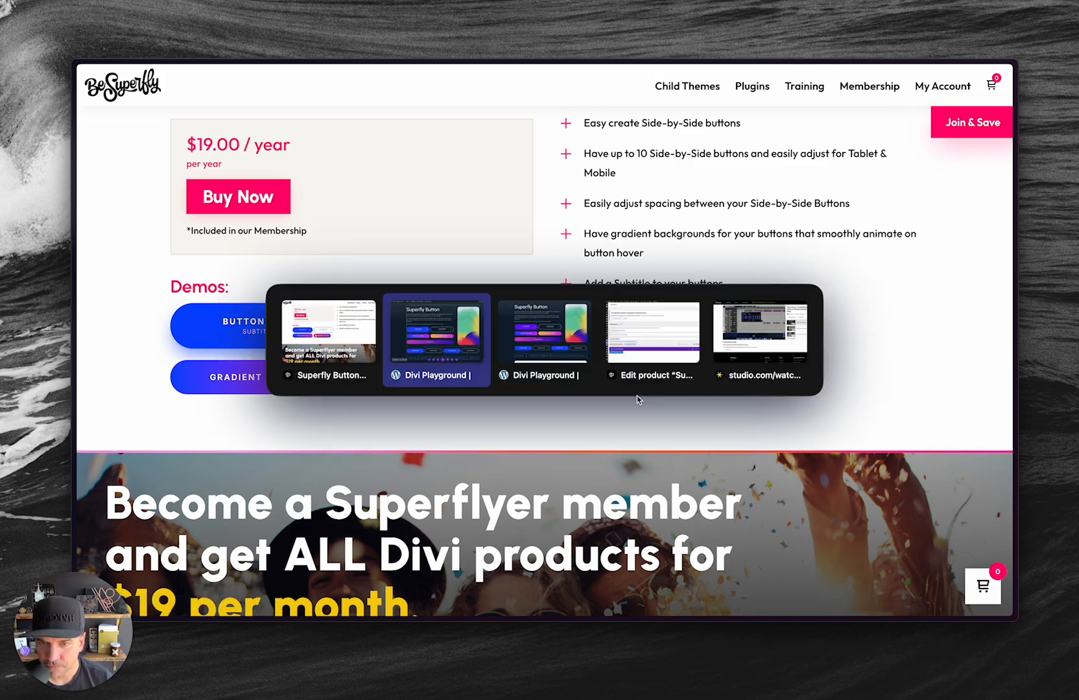
pyautogui.press('super+Tab')
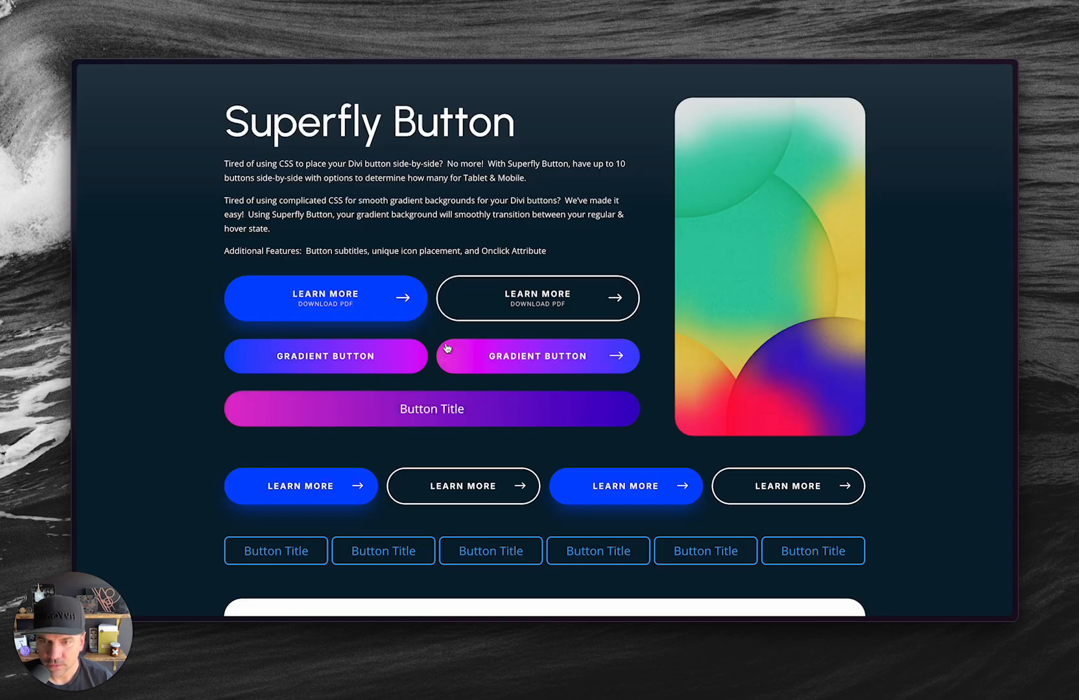
pyautogui.press('super+Tab')
pyautogui.hotkey('ctrl', 'Tab')
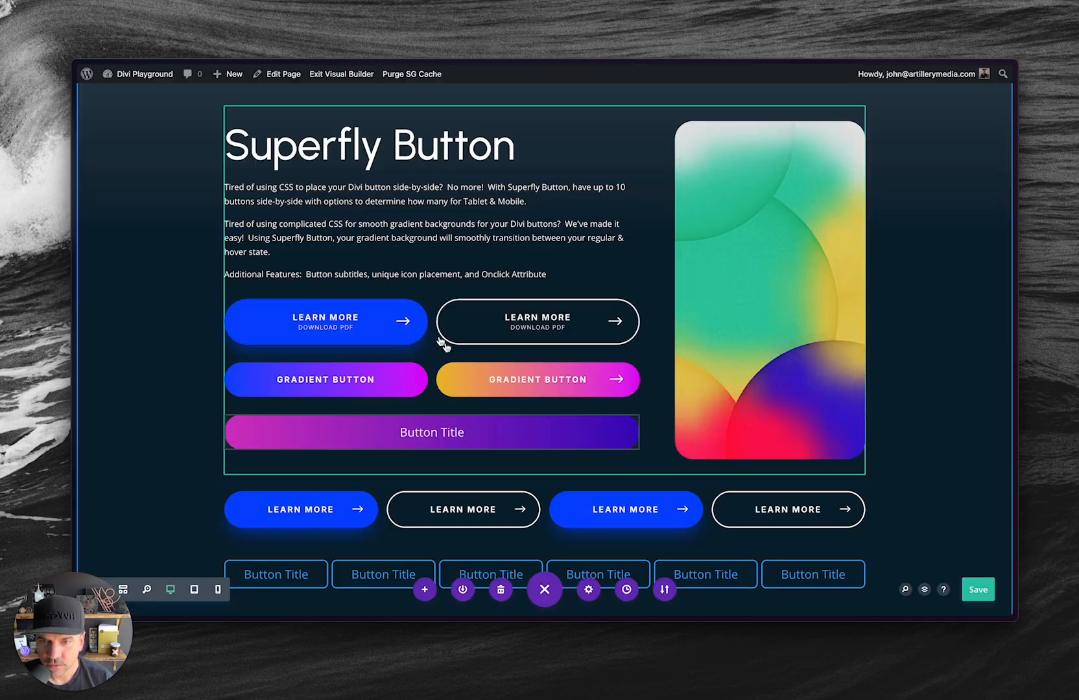
# Open the title and subtitle text settings of the blue Learn More button with the Download PDF subtitle.
pyautogui.moveTo(365, 321)
pyautogui.click(403, 306)
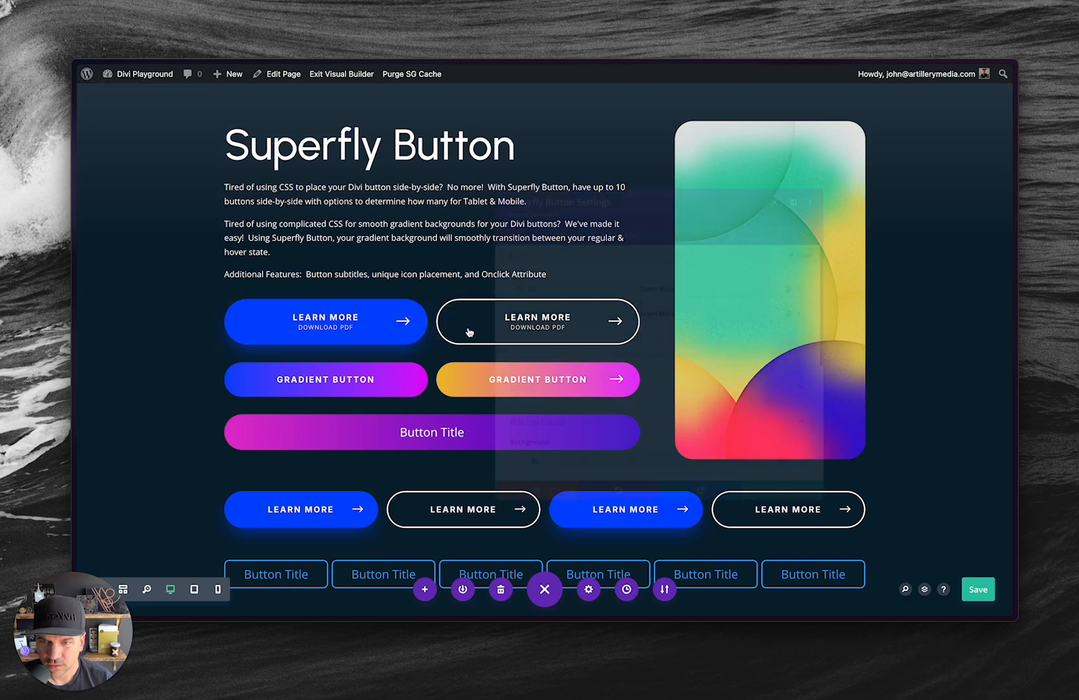
pyautogui.click(491, 279)
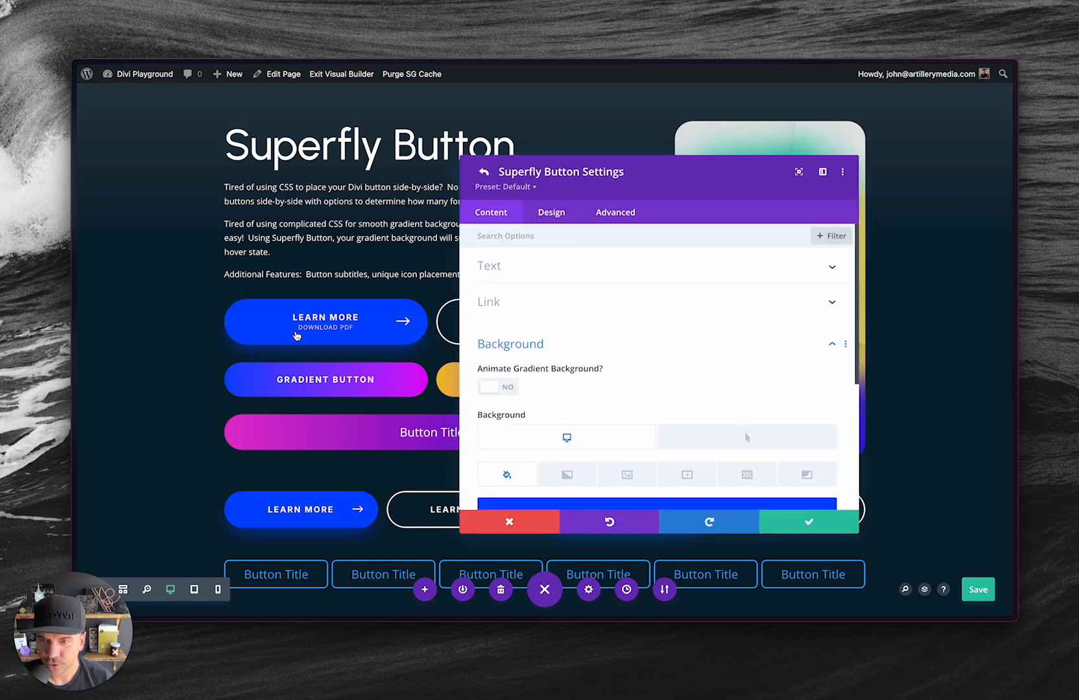
pyautogui.click(530, 271)
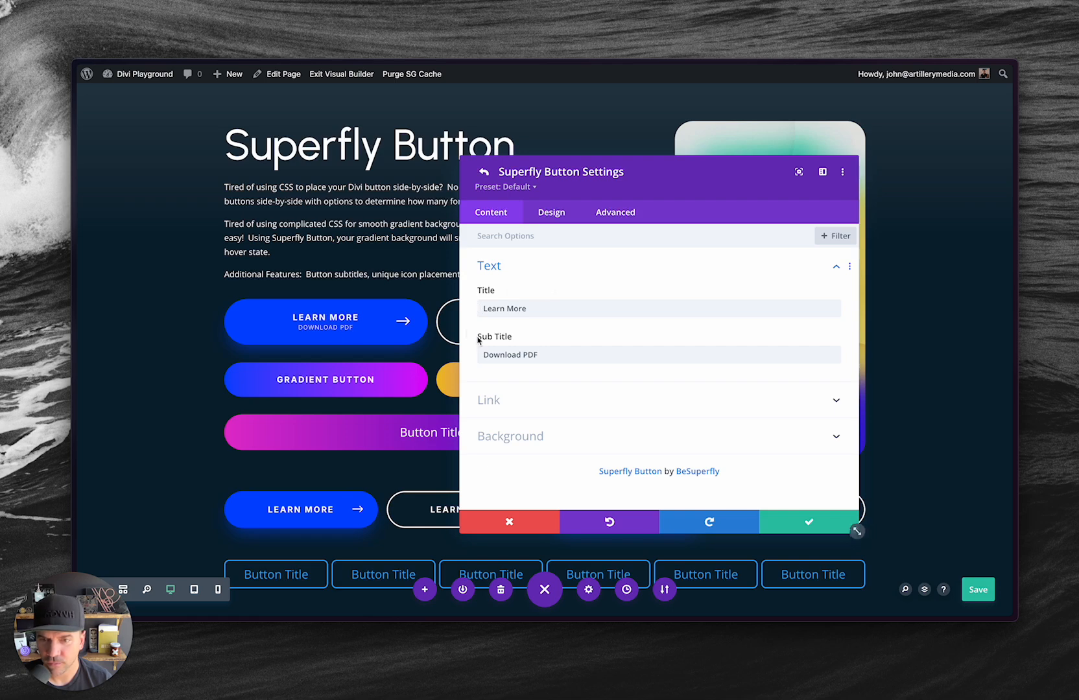
# Examine the button's subtitle styling options, comparing the subtitle text color in its default and hover states.
pyautogui.click(551, 216)
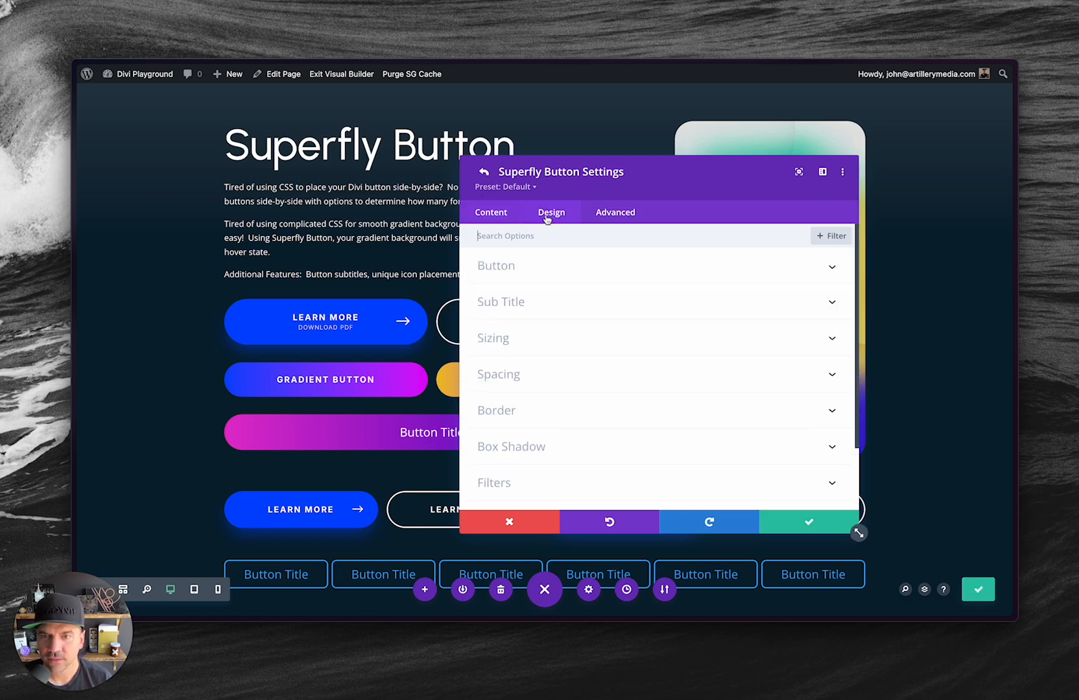
pyautogui.click(510, 304)
pyautogui.scroll(-3, 582, 360)
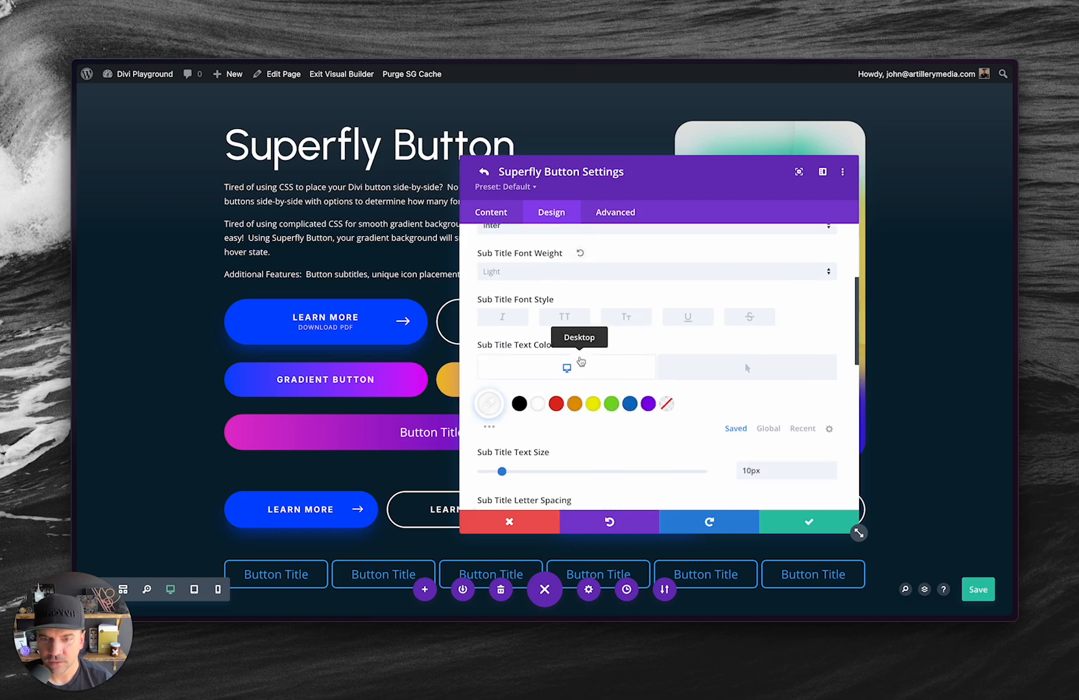
pyautogui.click(713, 363)
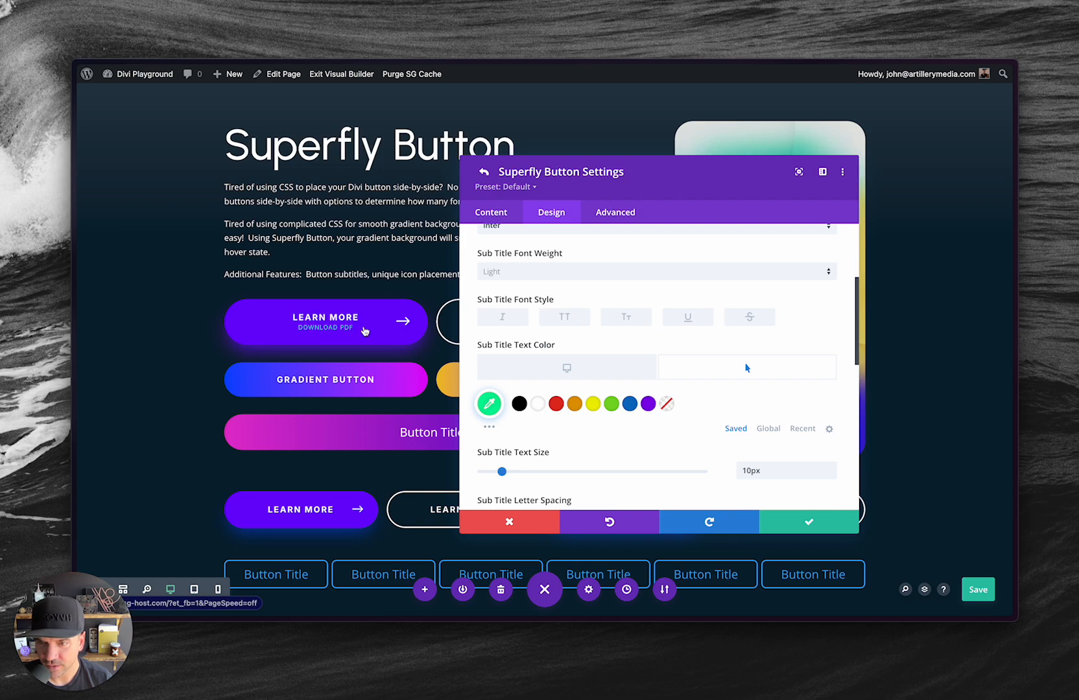
pyautogui.click(597, 369)
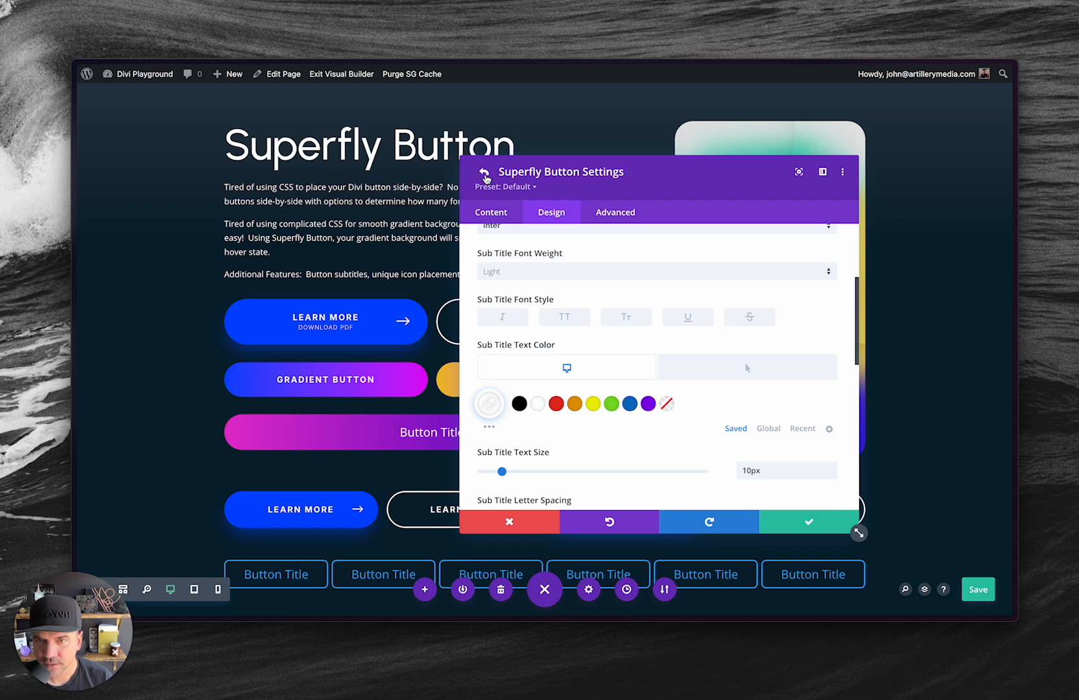
pyautogui.scroll(3, 507, 326)
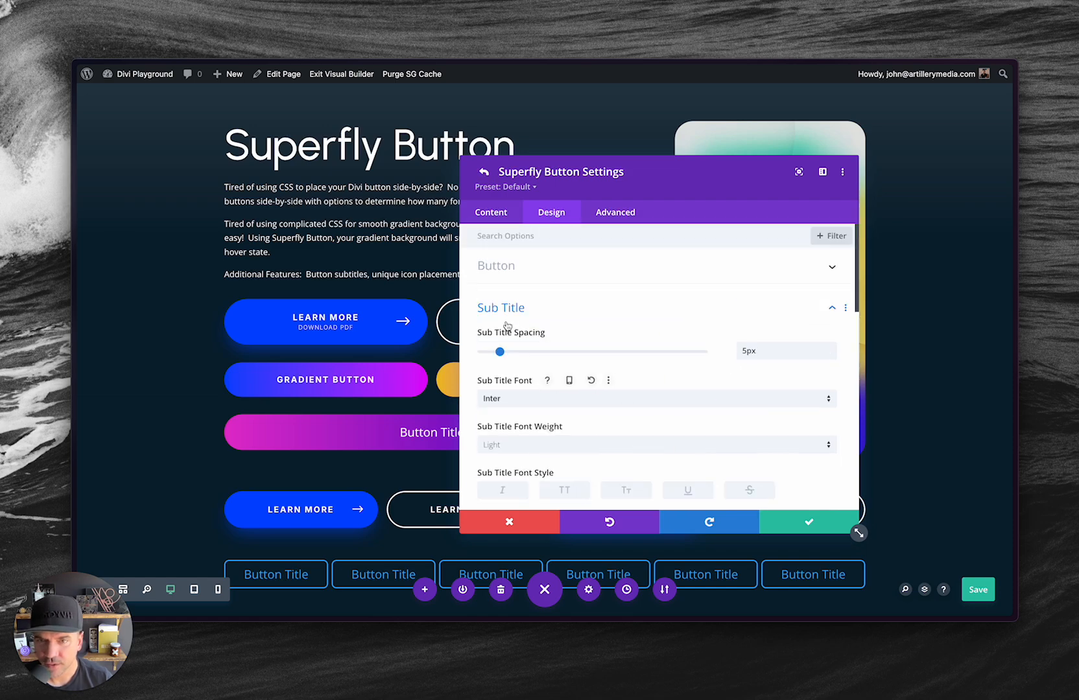
# Examine the button's link options with the Onclick Attribute, accept and close both settings levels, and look over the page's buttons.
pyautogui.click(493, 214)
pyautogui.click(483, 268)
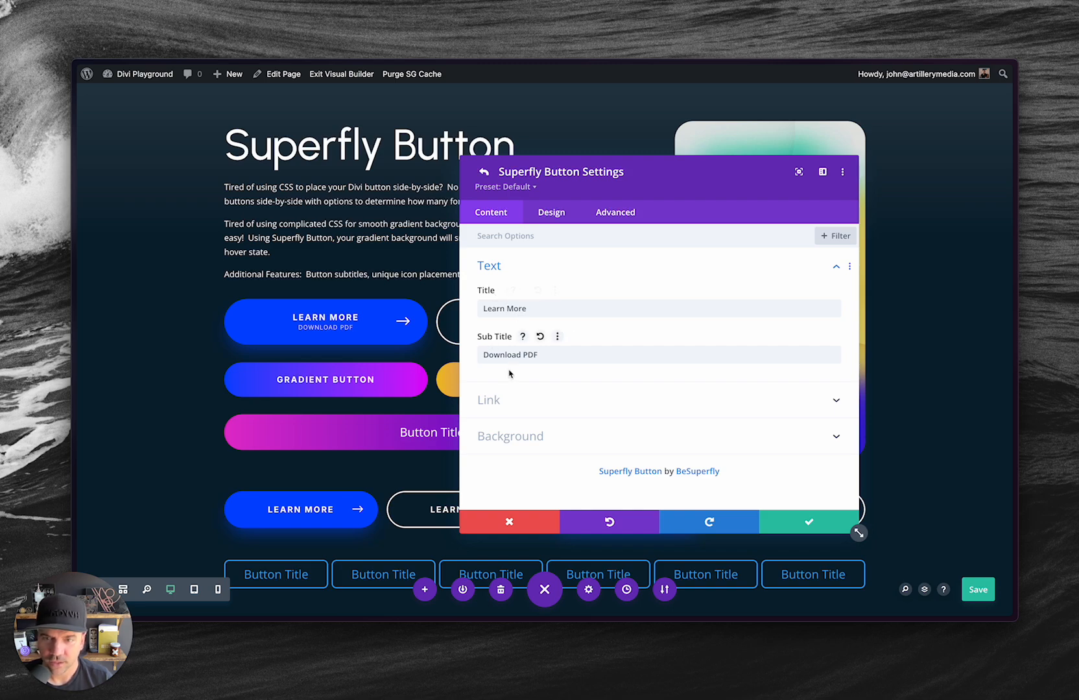
pyautogui.click(496, 403)
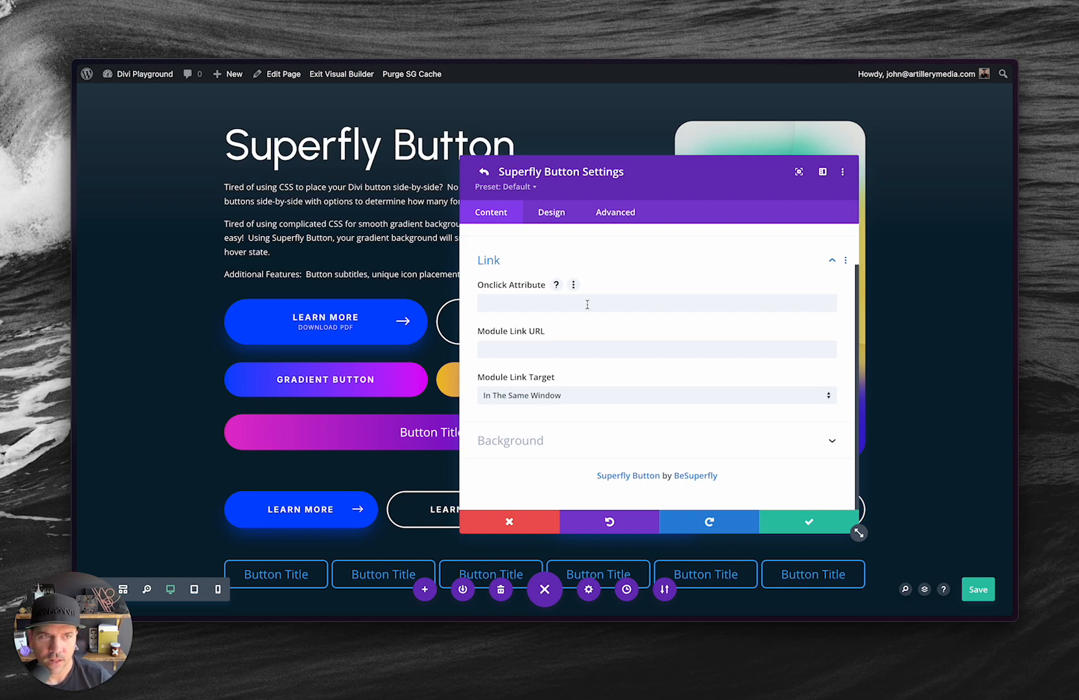
pyautogui.click(811, 522)
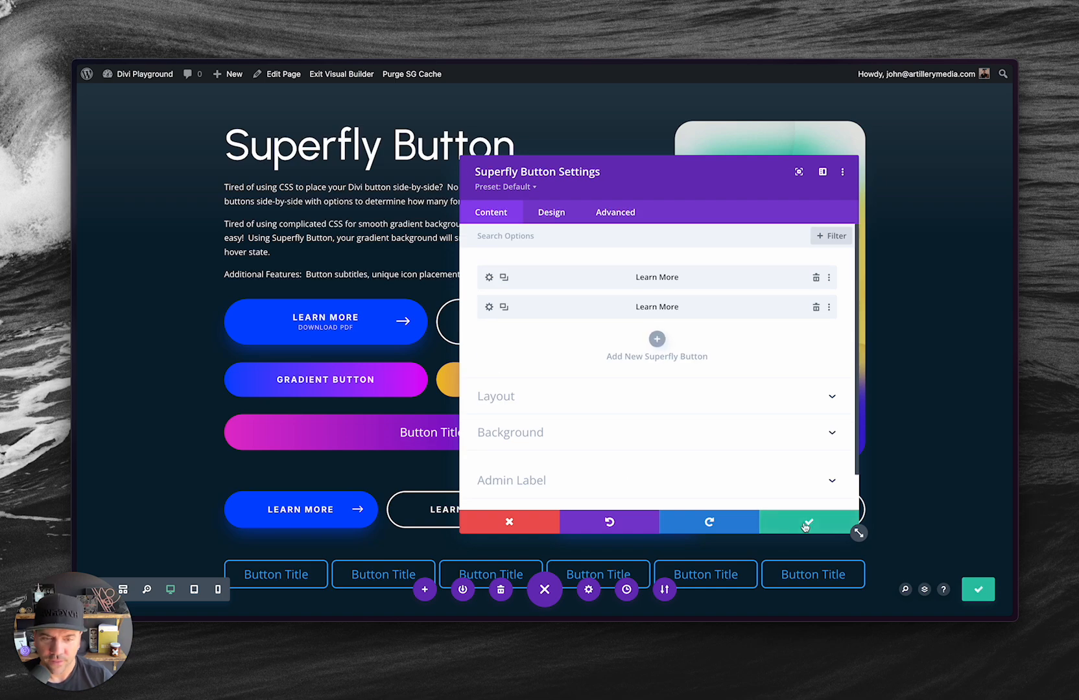
pyautogui.click(810, 522)
pyautogui.scroll(-3, 615, 385)
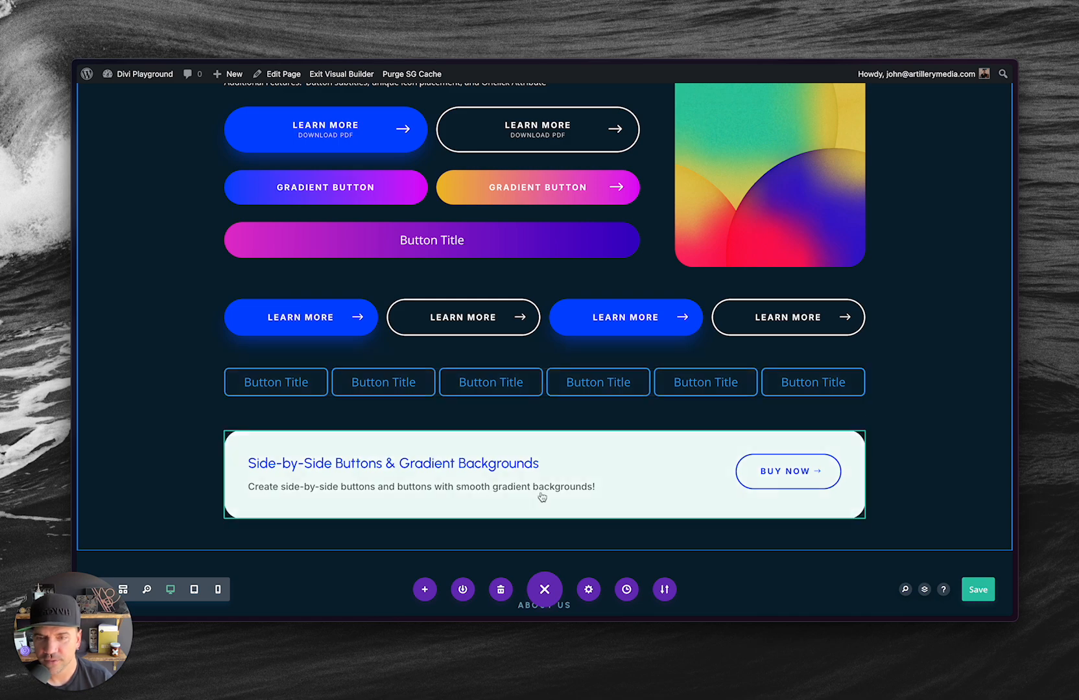
pyautogui.scroll(3, 576, 393)
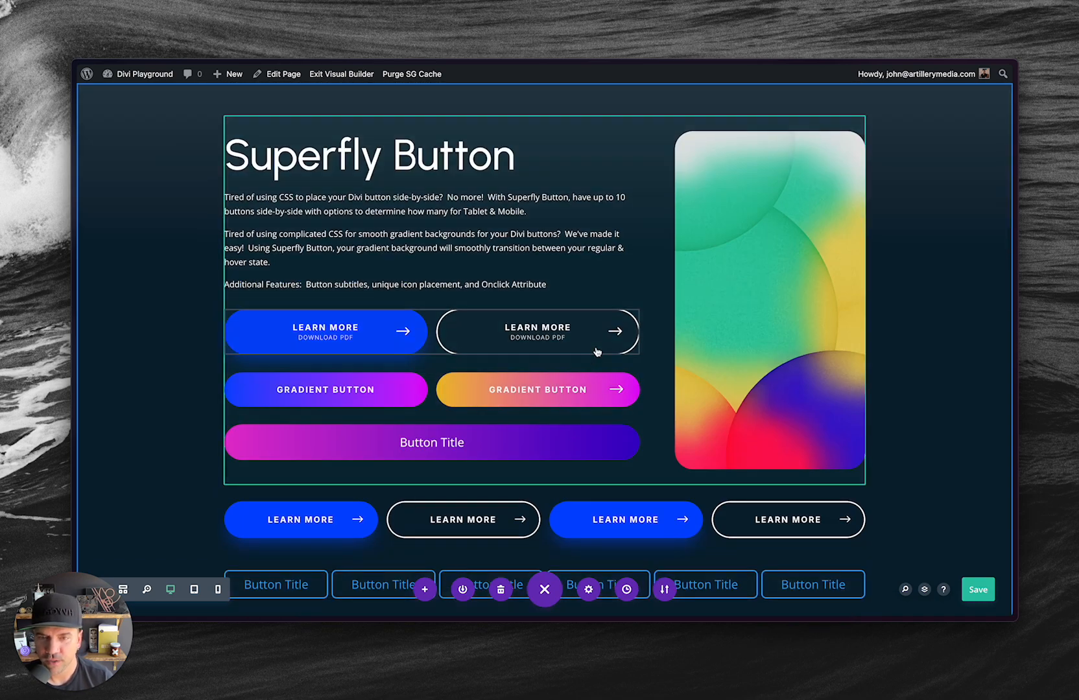